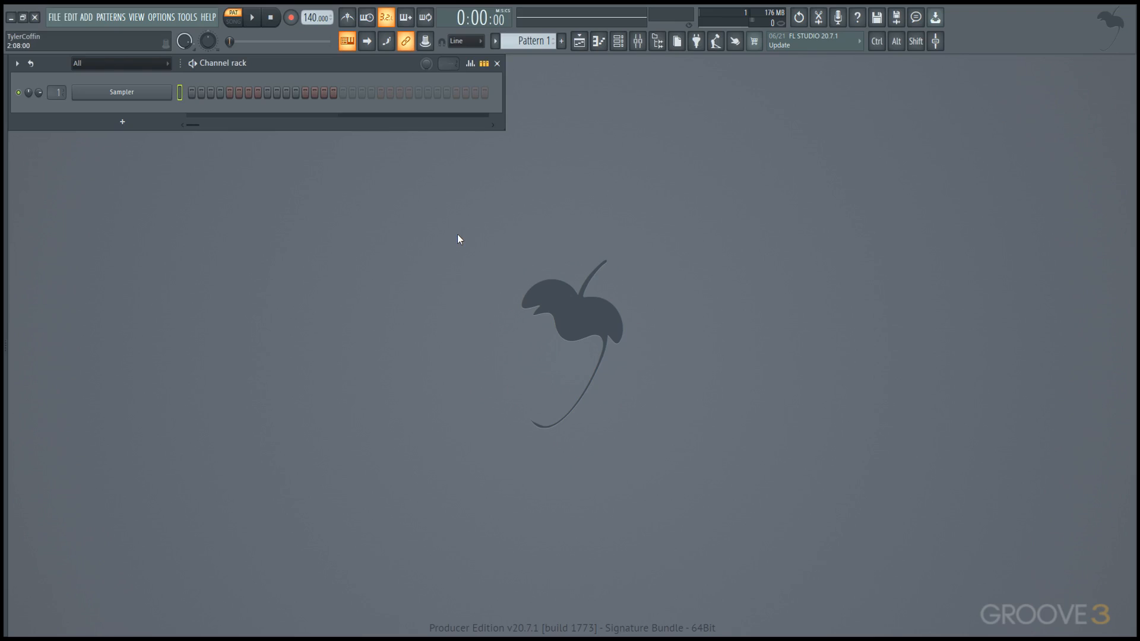
- Replace the Sampler channel's instrument with 3x Osc
right_click(139, 95)
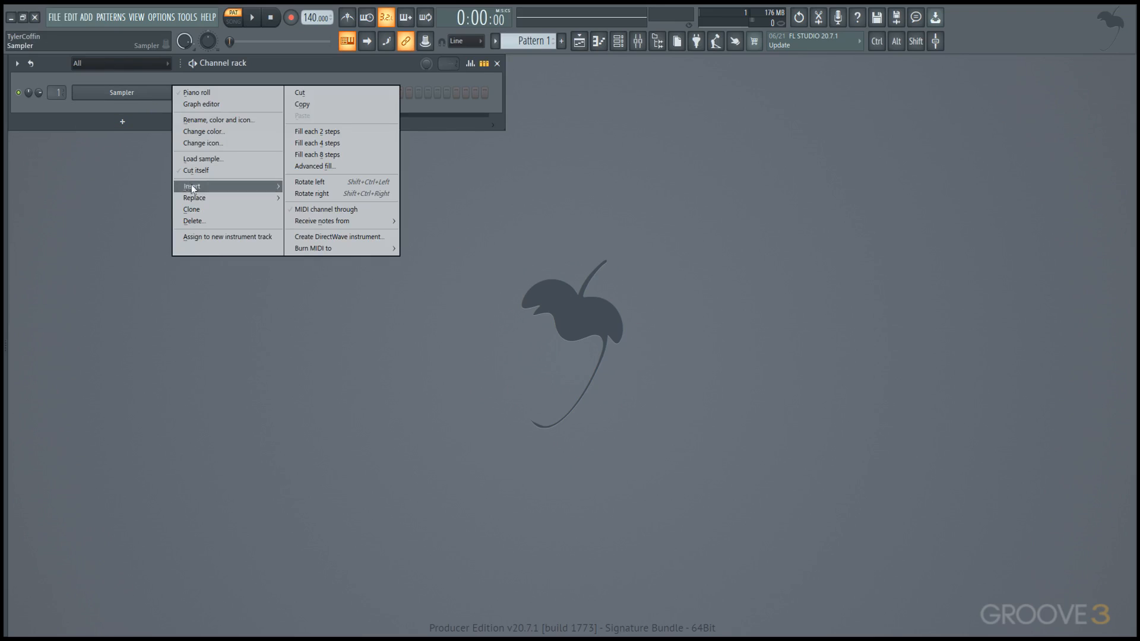
mouse_move(212, 203)
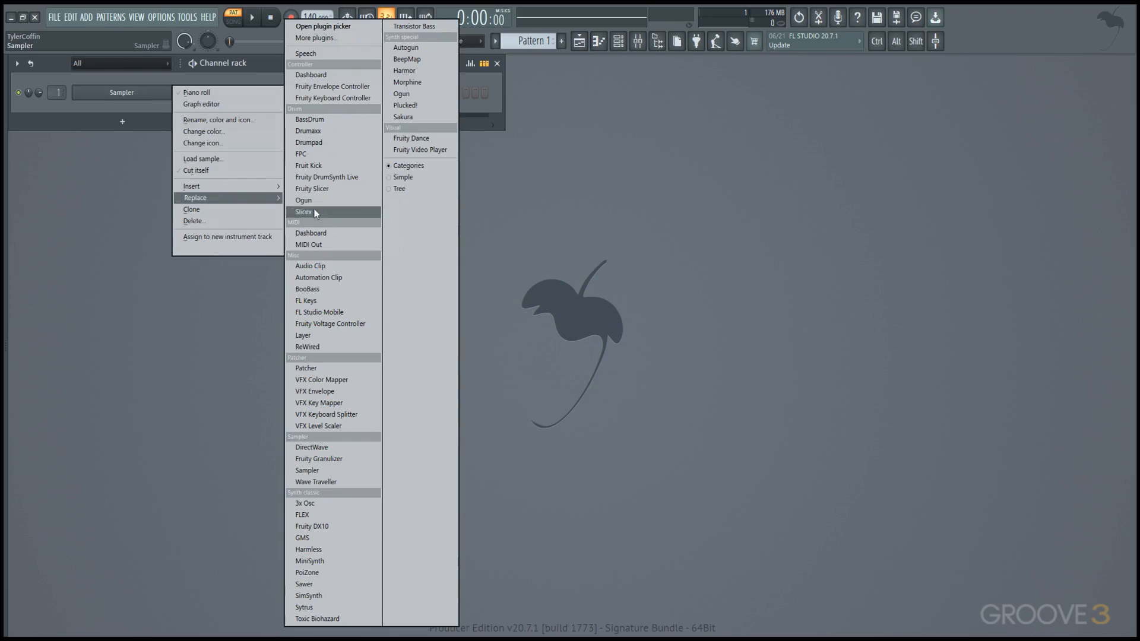
left_click(336, 502)
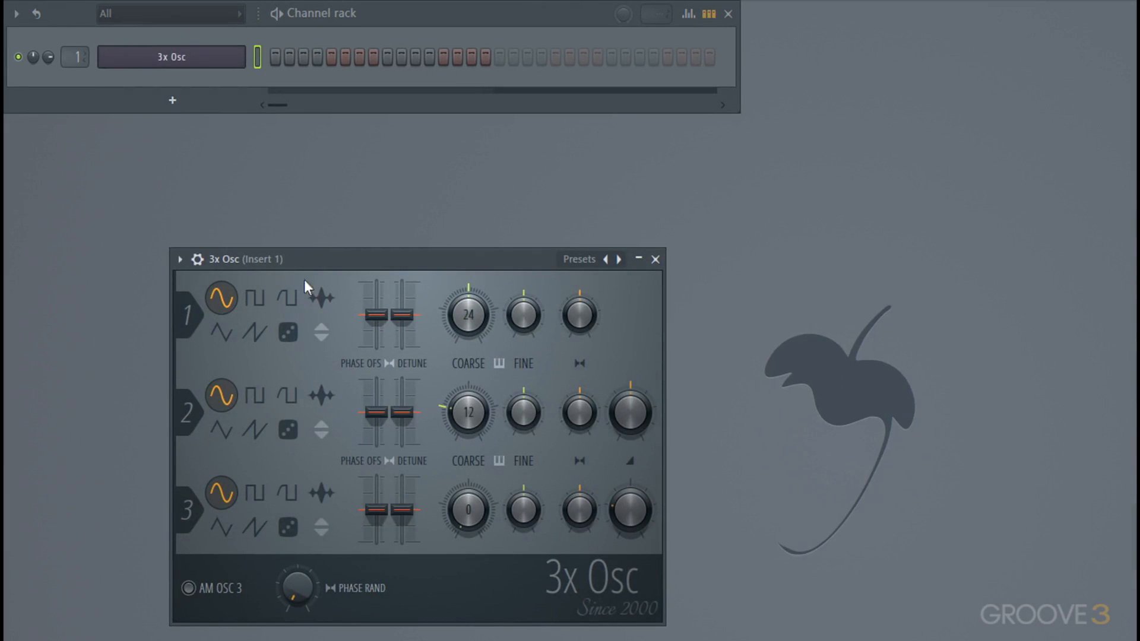
- Set oscillator 1 to a square wave, oscillator 2 to a saw and oscillator 3 to a triangle, and move the plugin window closer to the channel rack
left_click(255, 298)
left_click(257, 397)
left_click(259, 430)
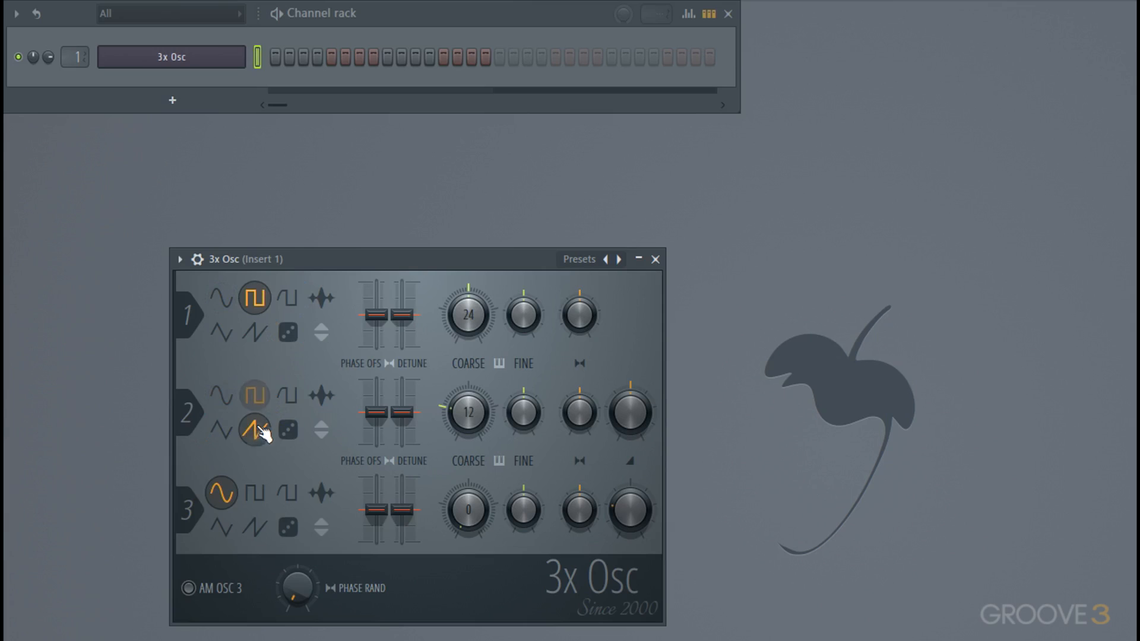
left_click(226, 527)
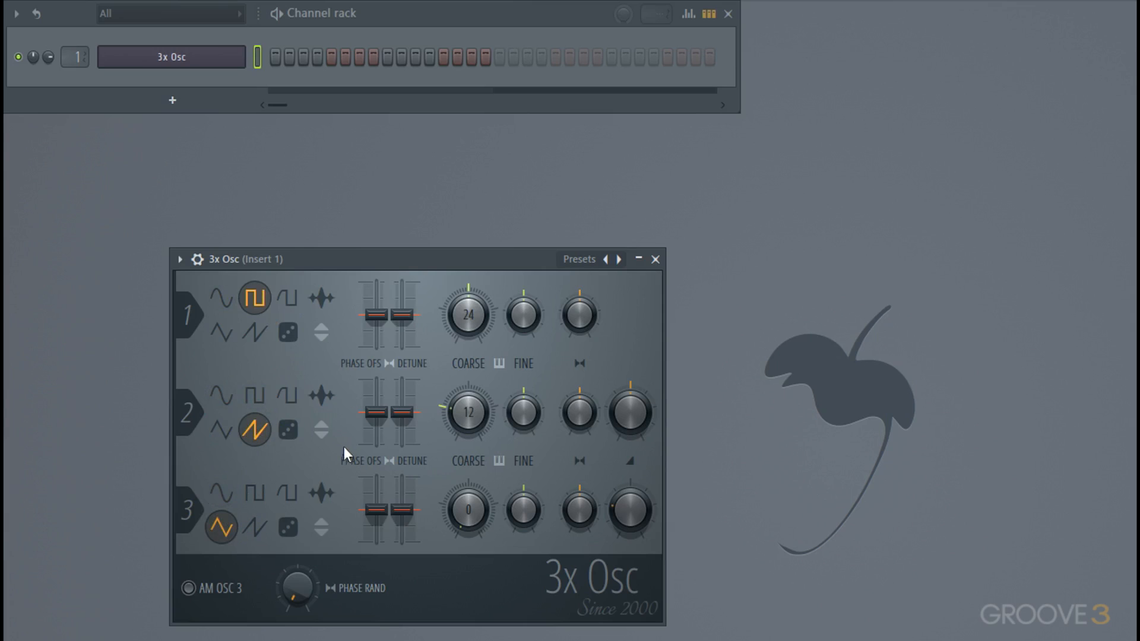
left_click_drag(383, 262, 416, 151)
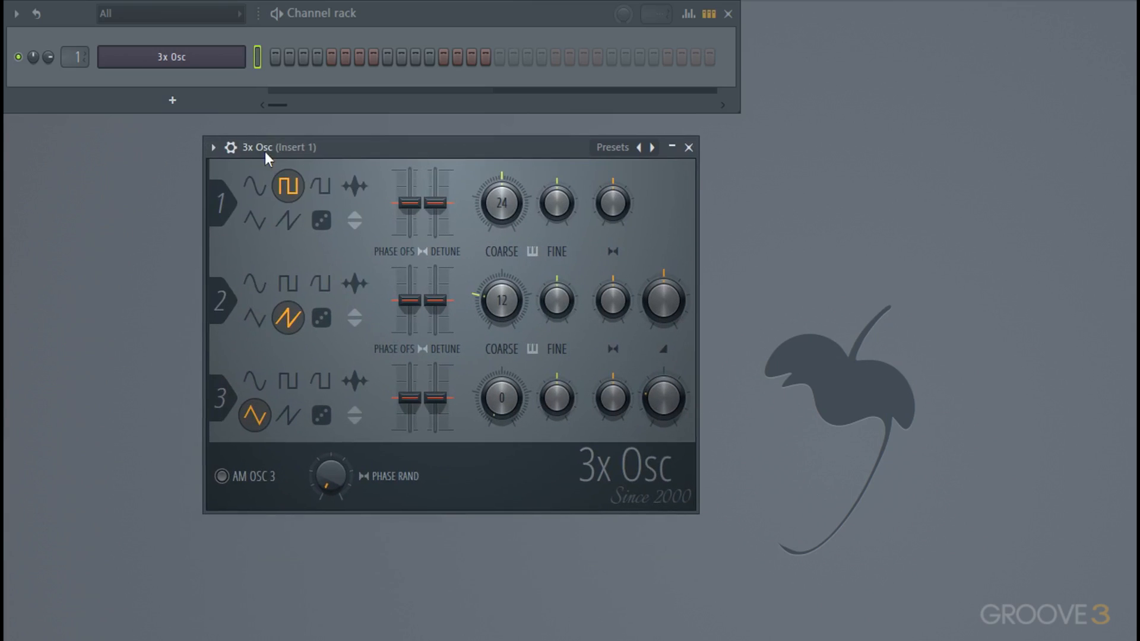
- Show the detailed channel settings, raise the phase randomness and adjust the fine pitch of oscillators 2 and 3
left_click(231, 148)
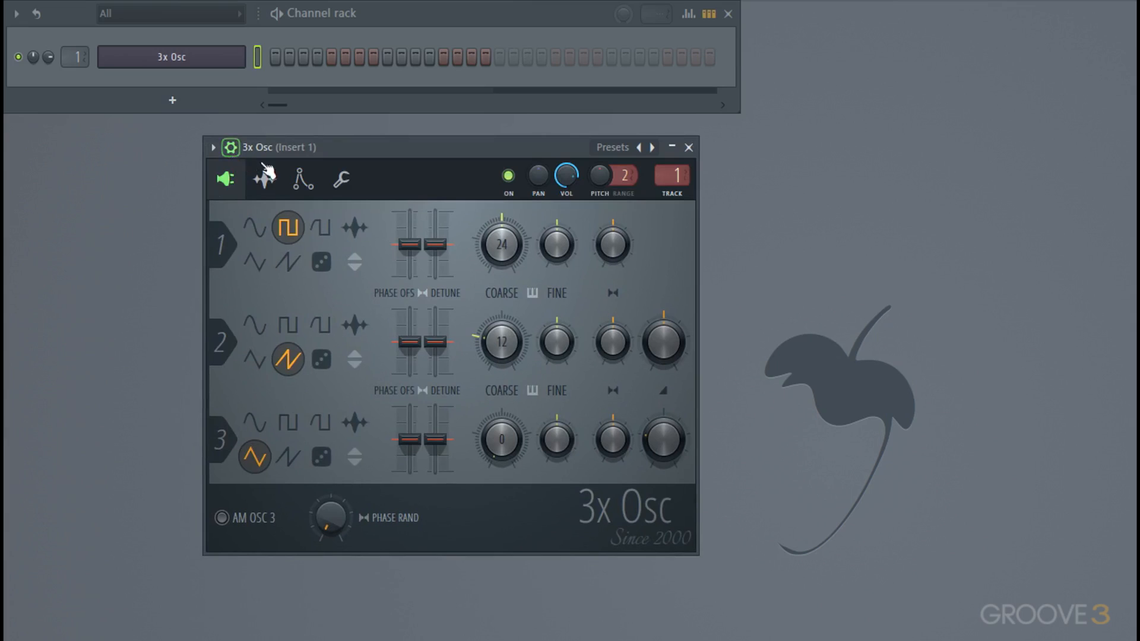
left_click_drag(333, 516, 333, 516)
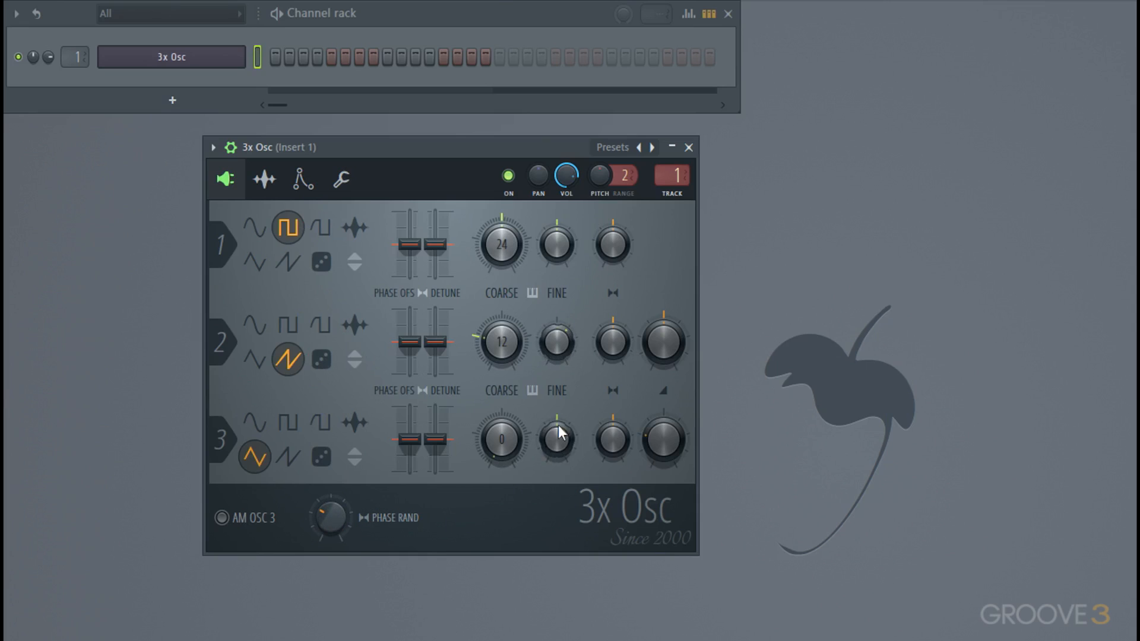
left_click_drag(561, 434, 561, 434)
left_click_drag(558, 342, 559, 347)
left_click_drag(558, 434, 558, 433)
- Shape the volume envelope with zero attack and hold, a short decay and a lower sustain
left_click(306, 181)
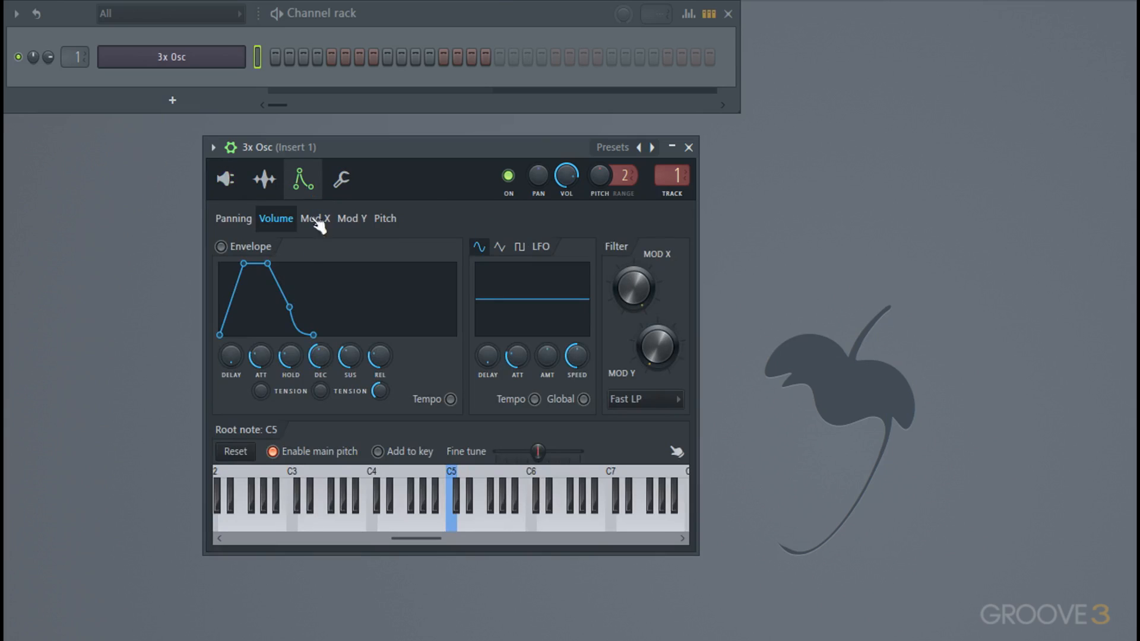
left_click_drag(260, 363, 290, 392)
left_click_drag(321, 355, 380, 374)
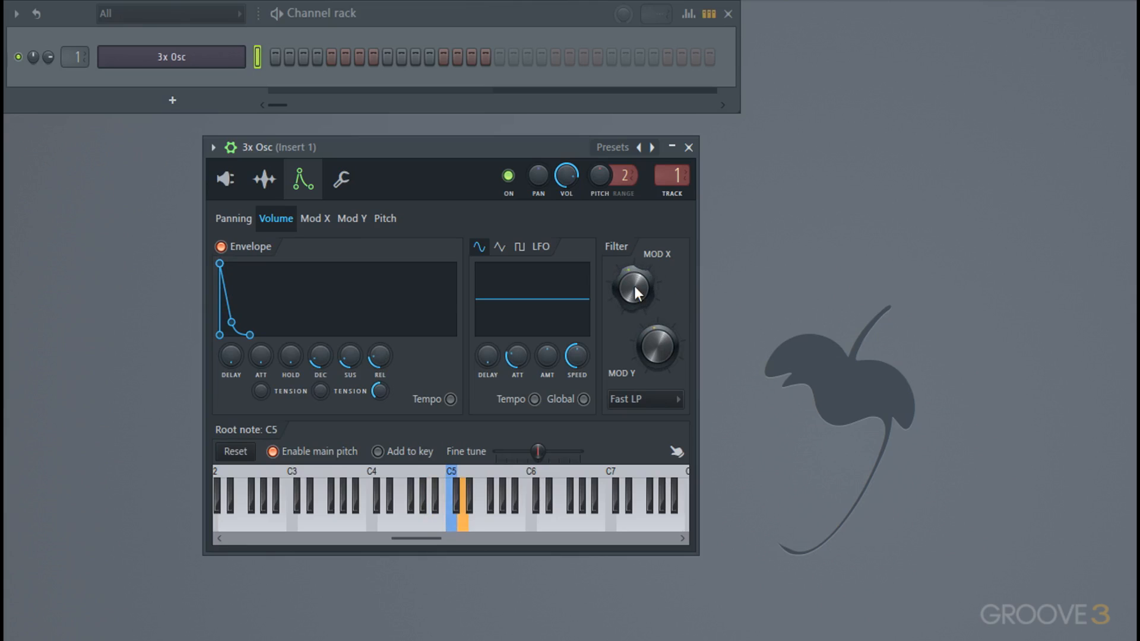
- Shape the Mod X envelope with a high positive amount, zero attack and hold, and very short decay and low sustain
left_click(329, 221)
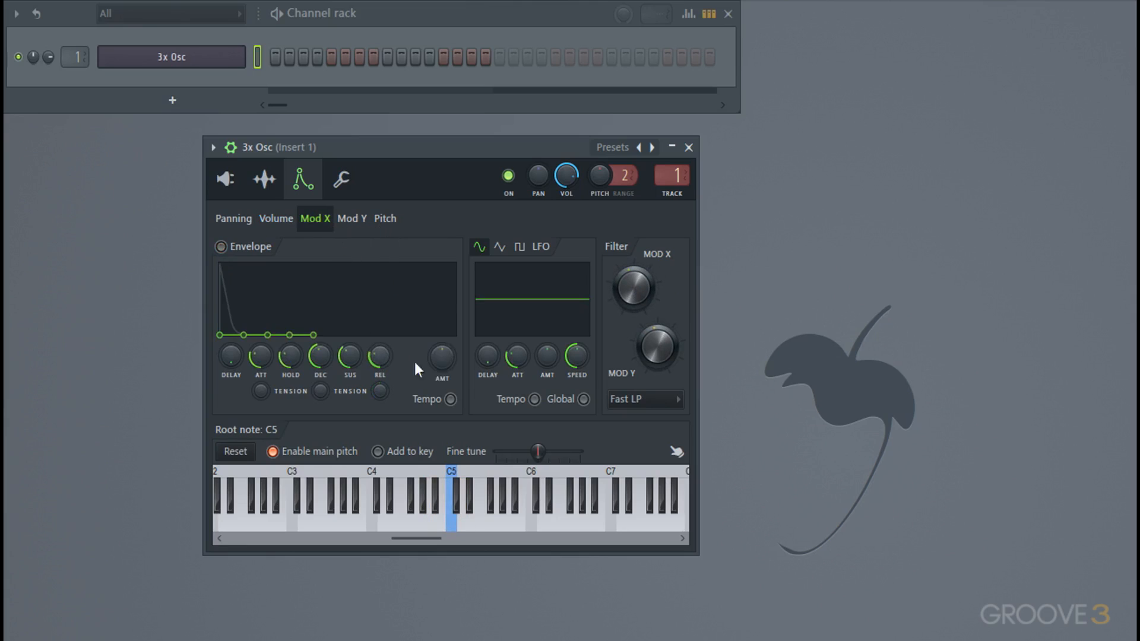
left_click_drag(448, 368, 447, 320)
left_click_drag(265, 367, 289, 395)
mouse_move(320, 358)
left_mouse_down()
mouse_move(321, 389)
mouse_move(344, 380)
mouse_move(318, 374)
mouse_move(319, 358)
left_mouse_up()
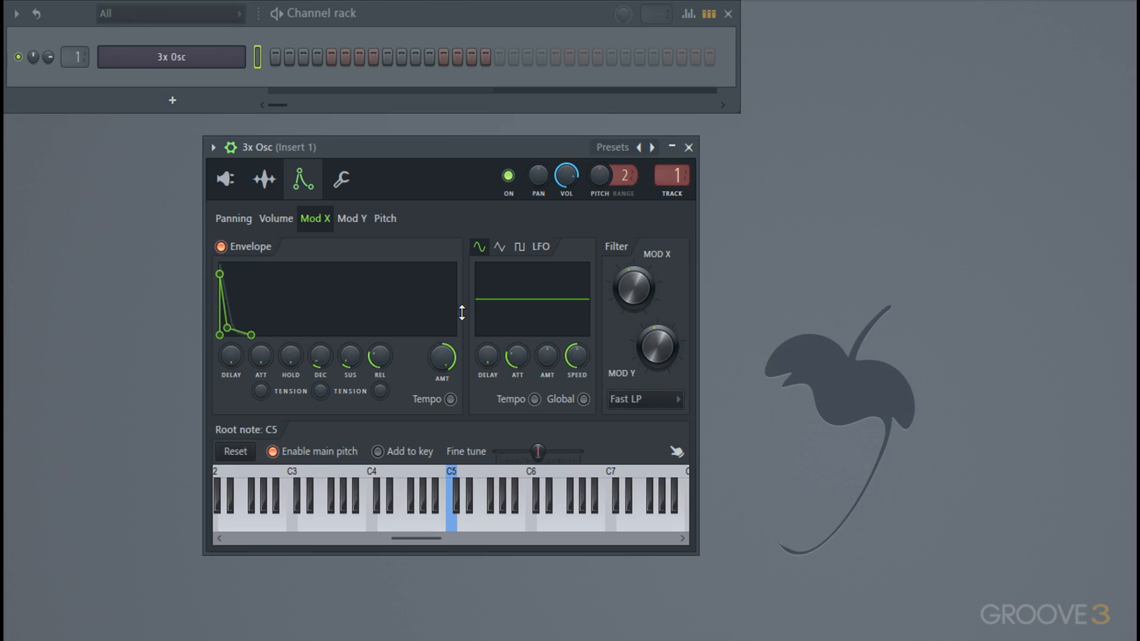
- Return to the oscillator page and save the 3x Osc settings as a plugin preset named Preset
left_click(235, 182)
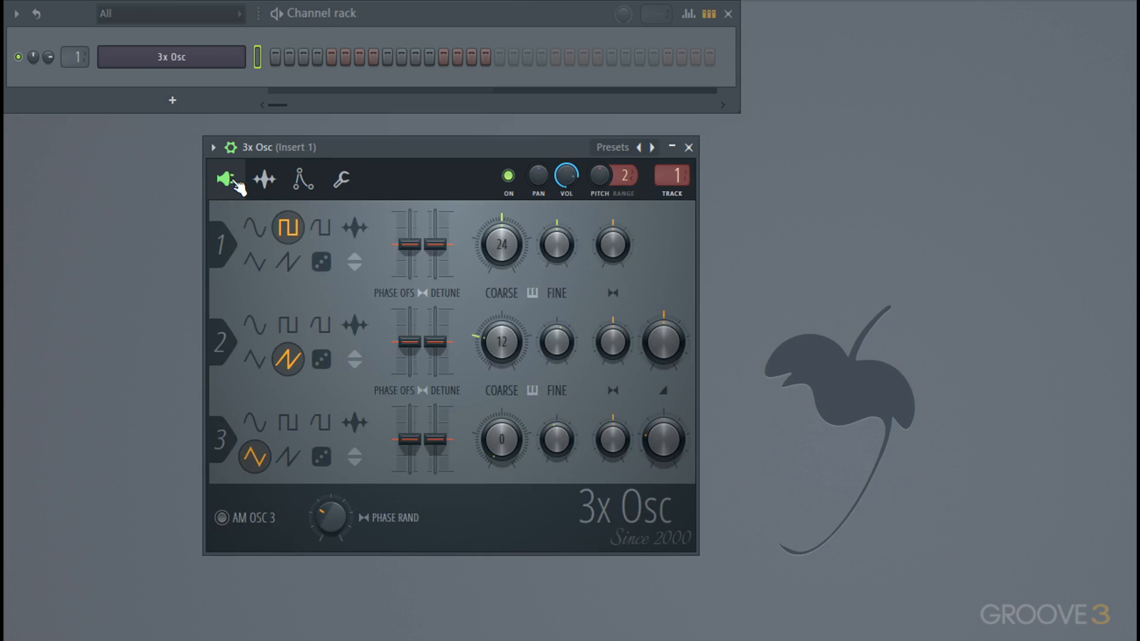
left_click(212, 147)
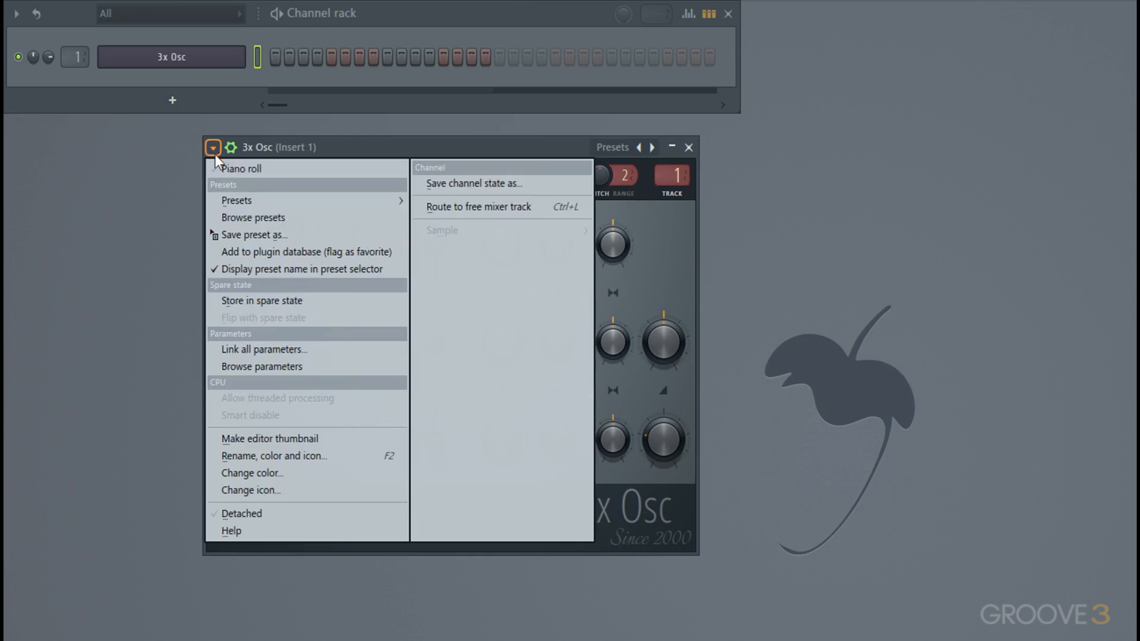
left_click(261, 235)
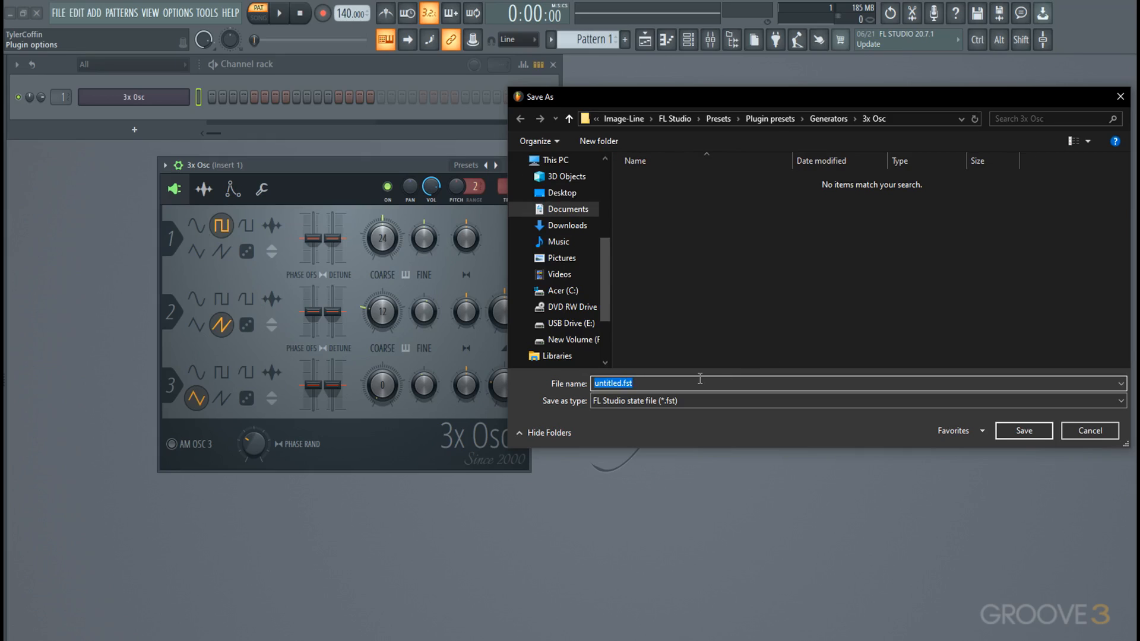
type("Preset")
key("Return")
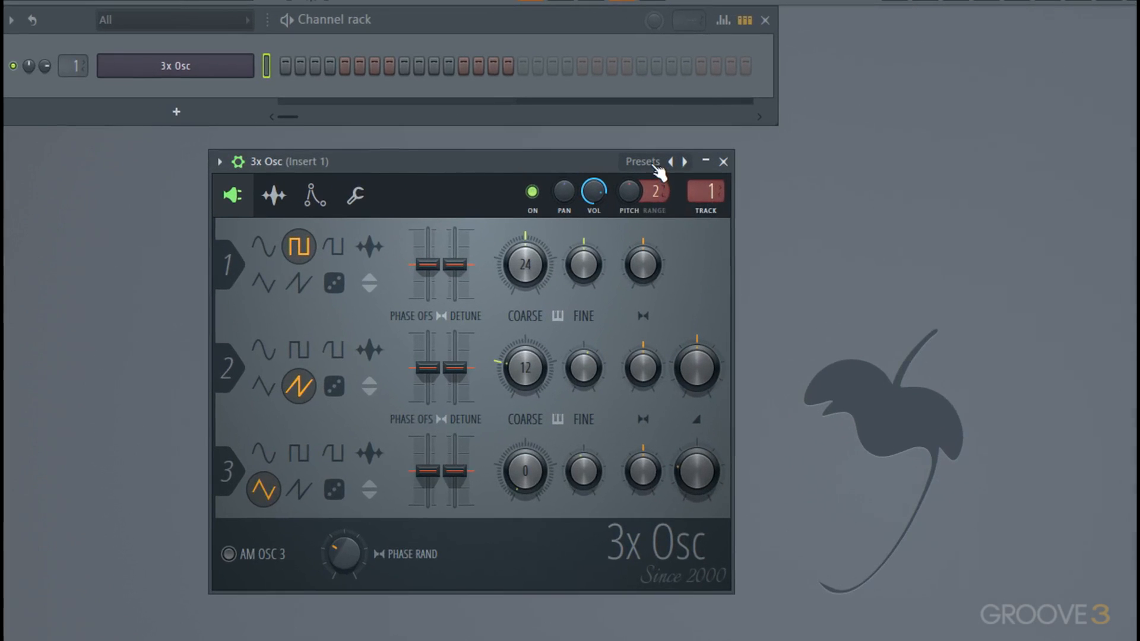
- Switch between the saved Preset and the Default preset of 3x Osc, ending on Default
left_click(656, 166)
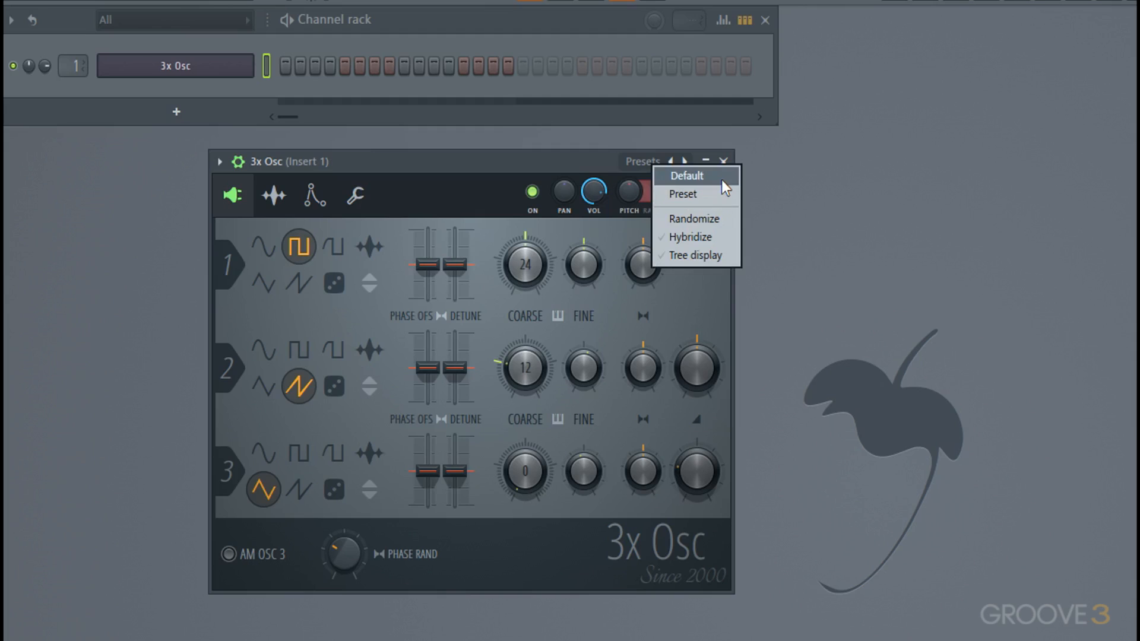
left_click(722, 180)
left_click(671, 161)
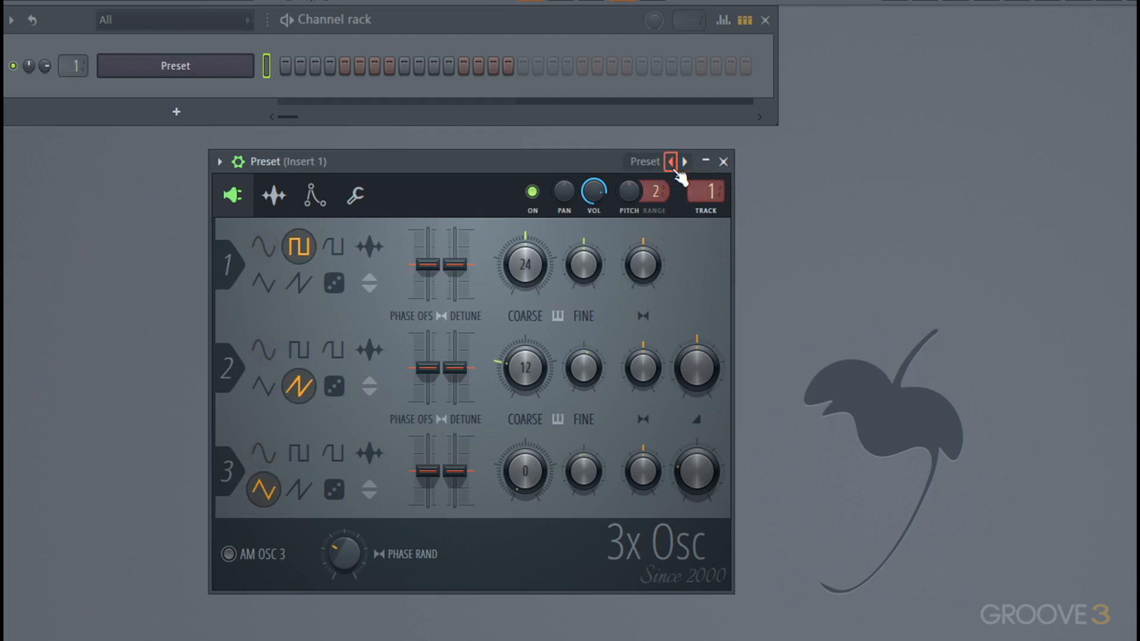
left_click(670, 161)
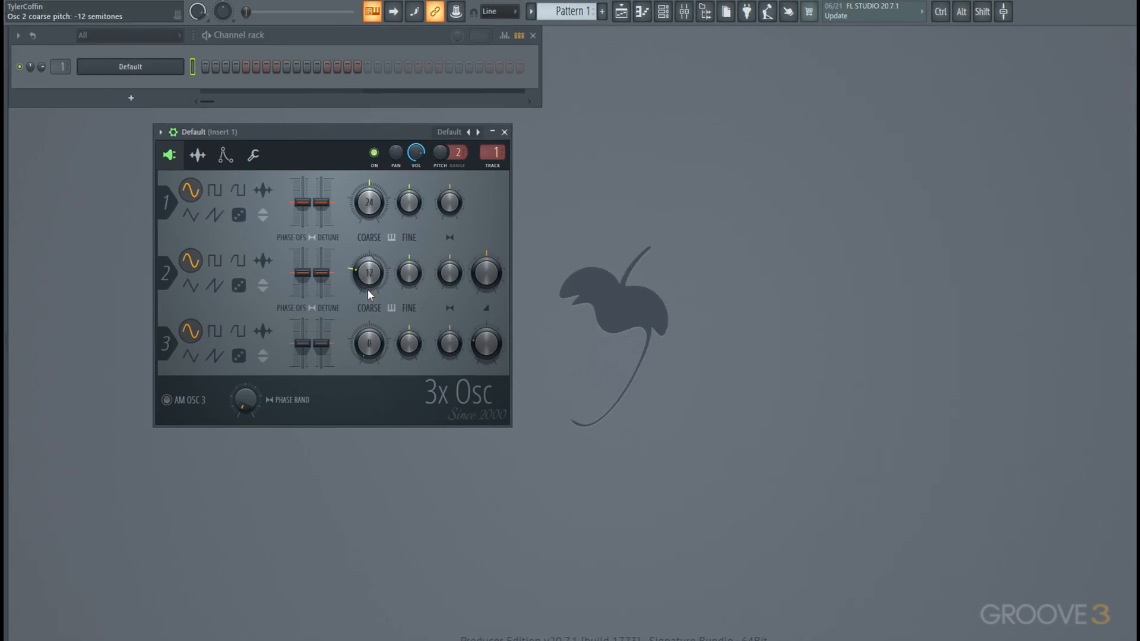
- Find the saved Preset among the 3x Osc generator presets in the Browser and add it to the channel rack as a new channel
mouse_move(4, 187)
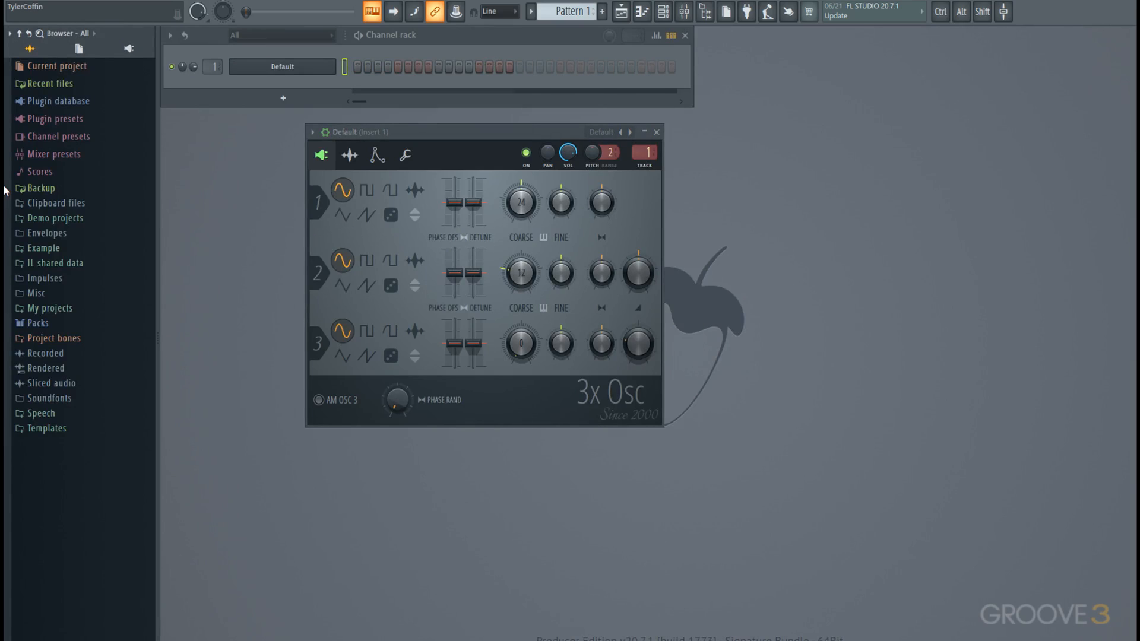
left_click(61, 121)
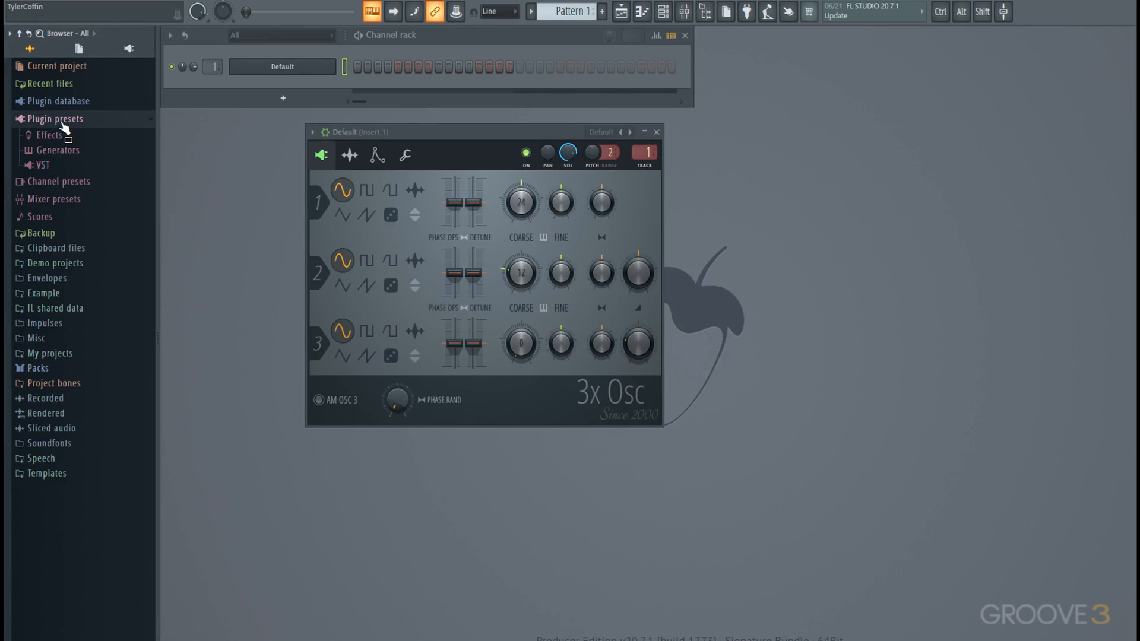
left_click(85, 154)
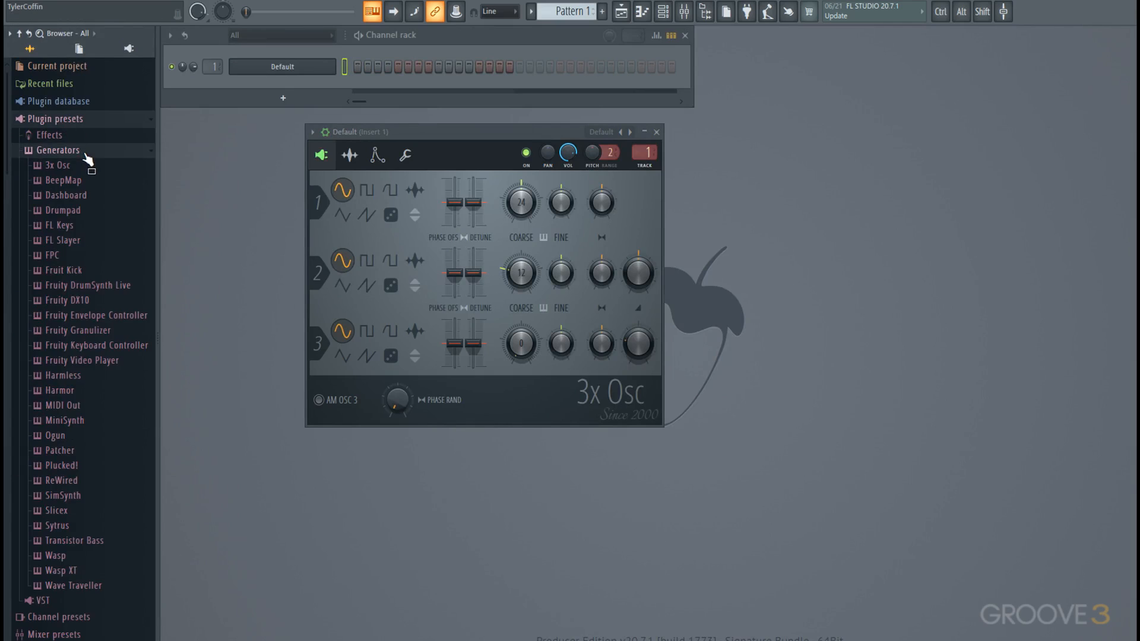
left_click(90, 166)
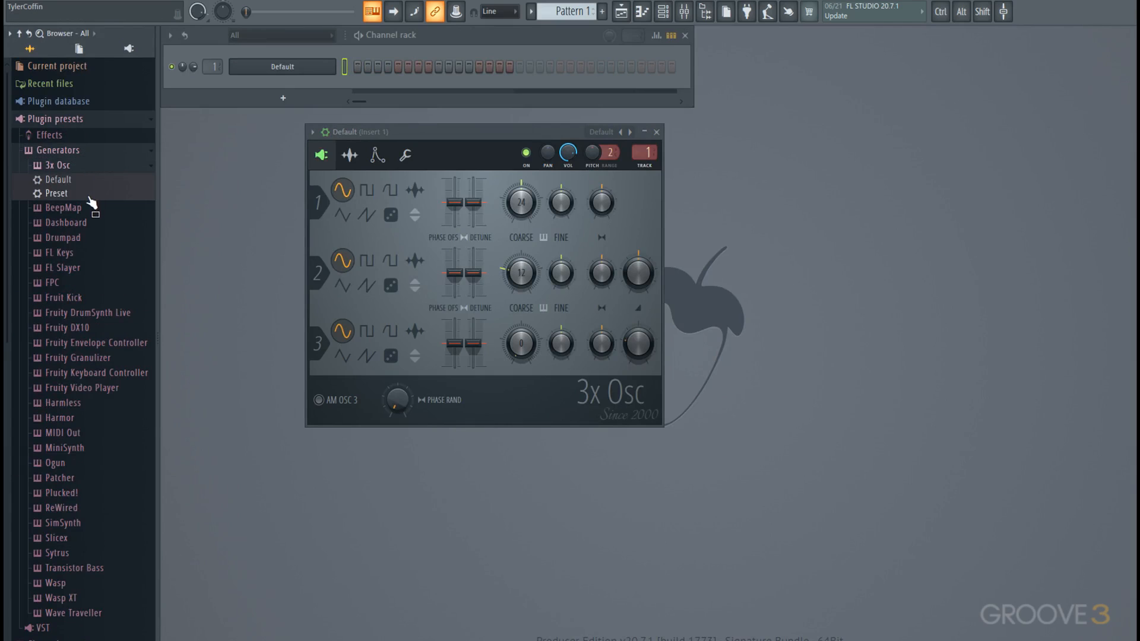
left_click(85, 198)
left_click_drag(88, 204, 153, 89)
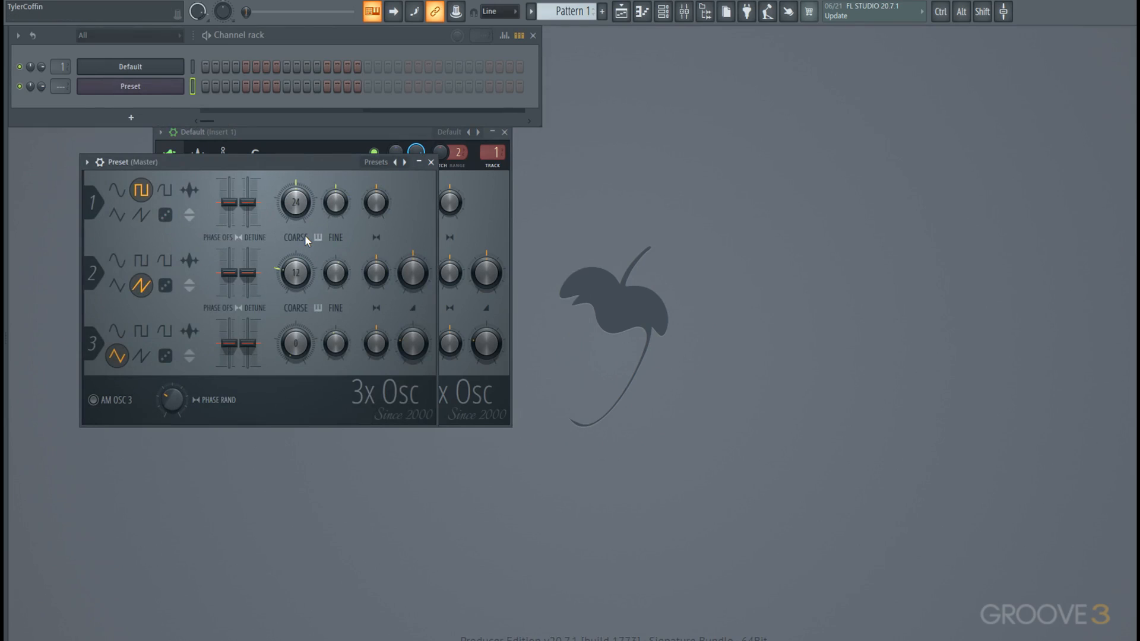
- Check the new Preset channel's detailed settings, including its envelope page and oscillator page, and close both plugin windows
left_click(100, 162)
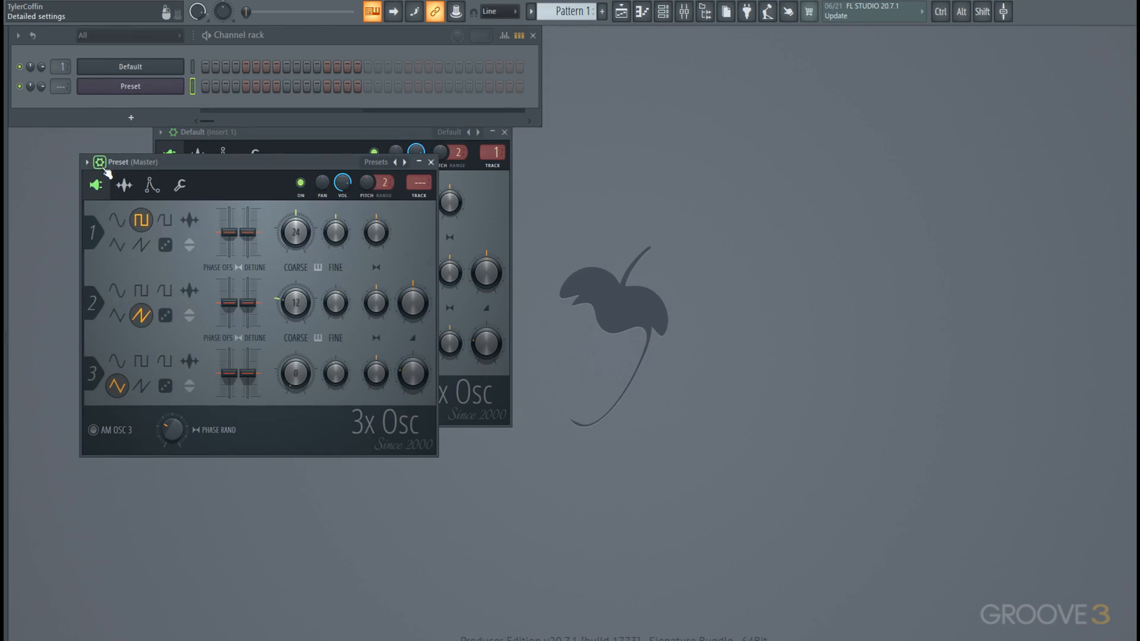
left_click(152, 186)
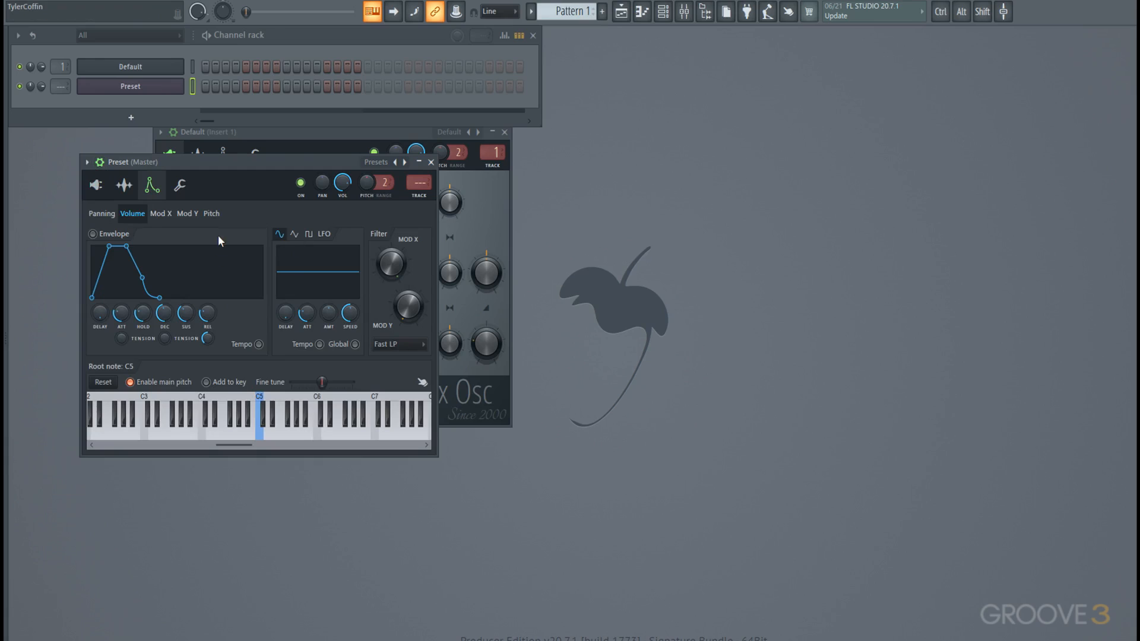
left_click(99, 189)
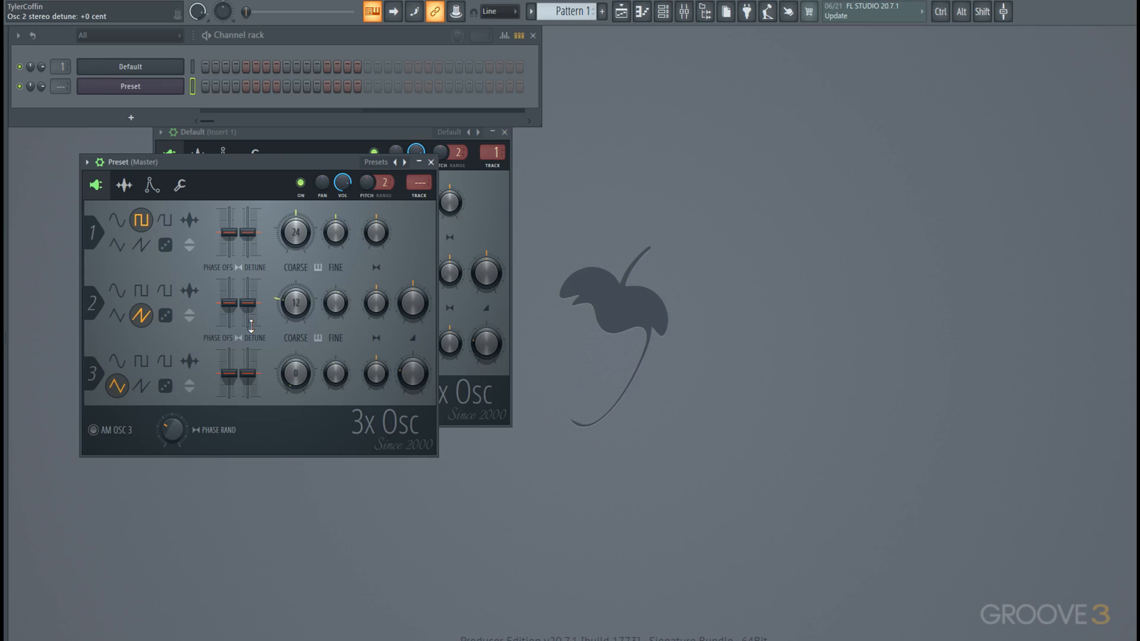
key("Escape")
key("Escape")
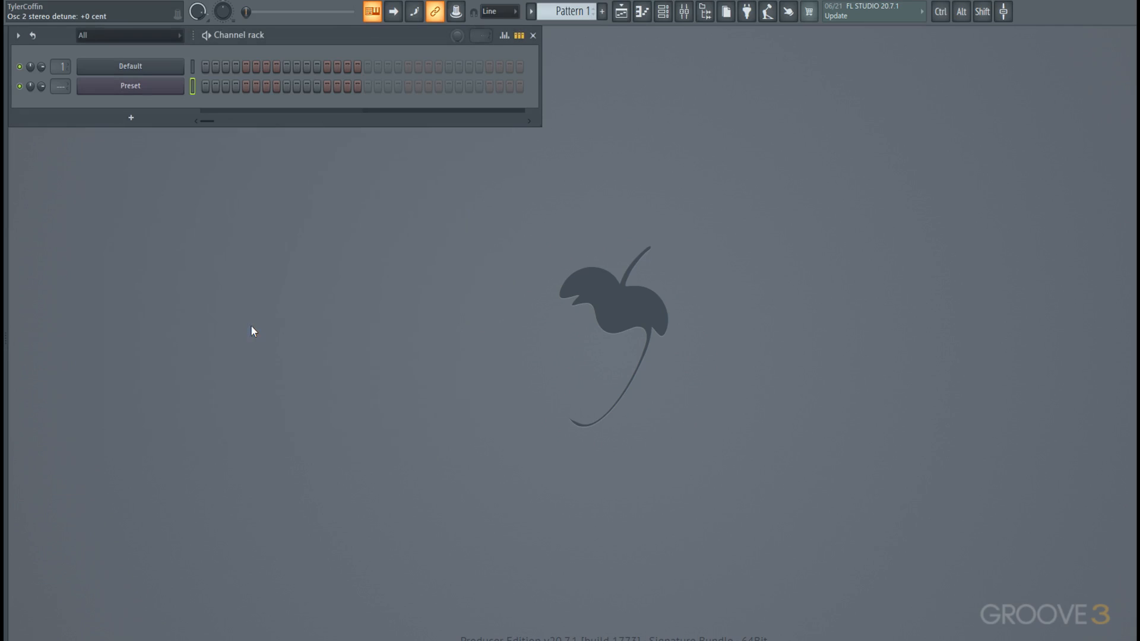
- Add a GMS synthesizer as a new channel in the channel rack
left_click(121, 118)
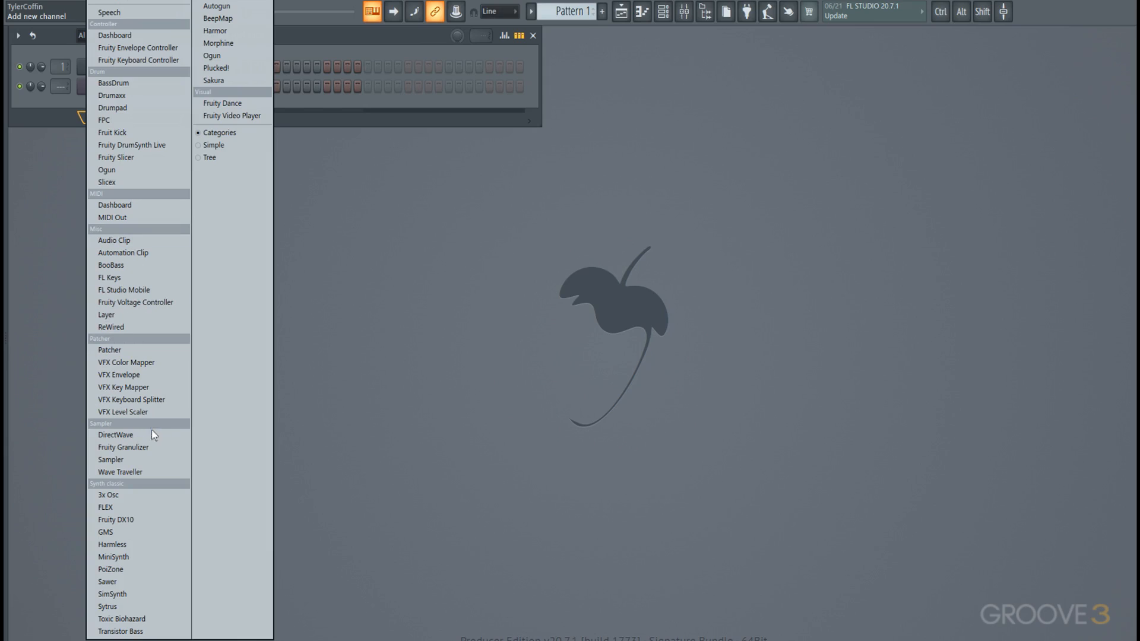
left_click(121, 534)
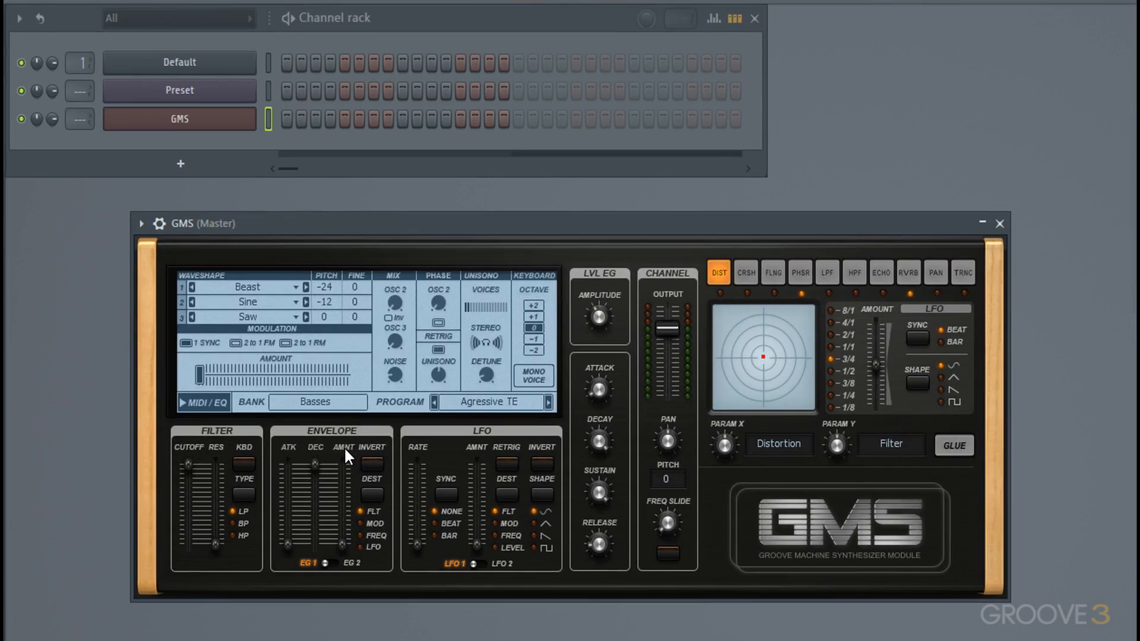
mouse_move(313, 462)
left_mouse_down()
mouse_move(314, 484)
mouse_move(315, 462)
left_mouse_up()
- Look at the GMS presets library and the preset commands among the plugin window's options, leaving both closed
left_click(495, 404)
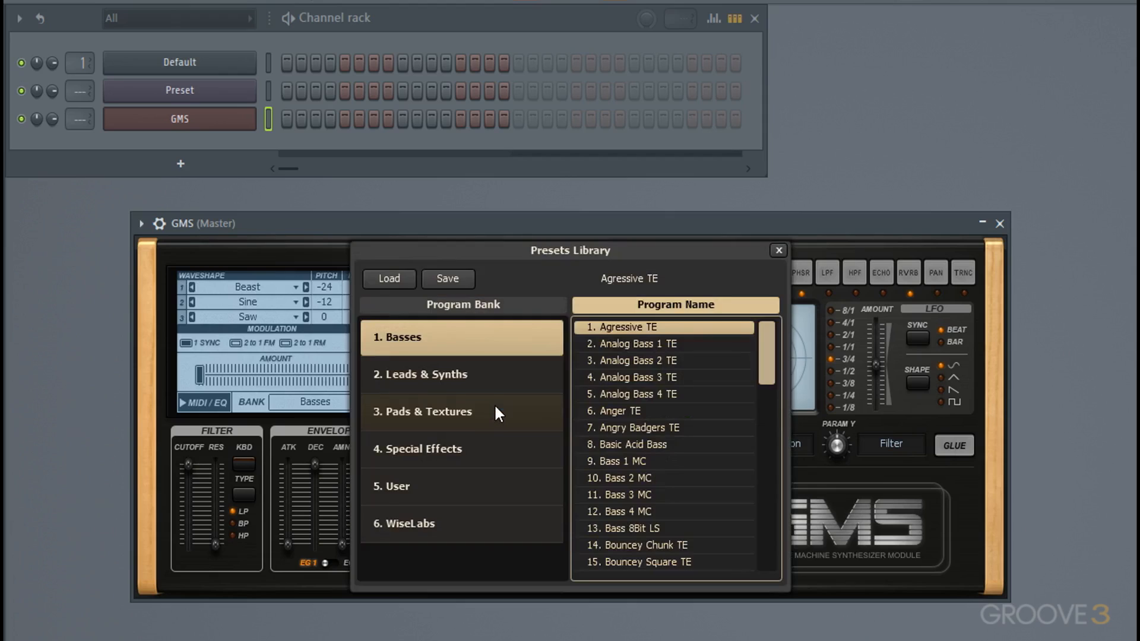
left_click(778, 250)
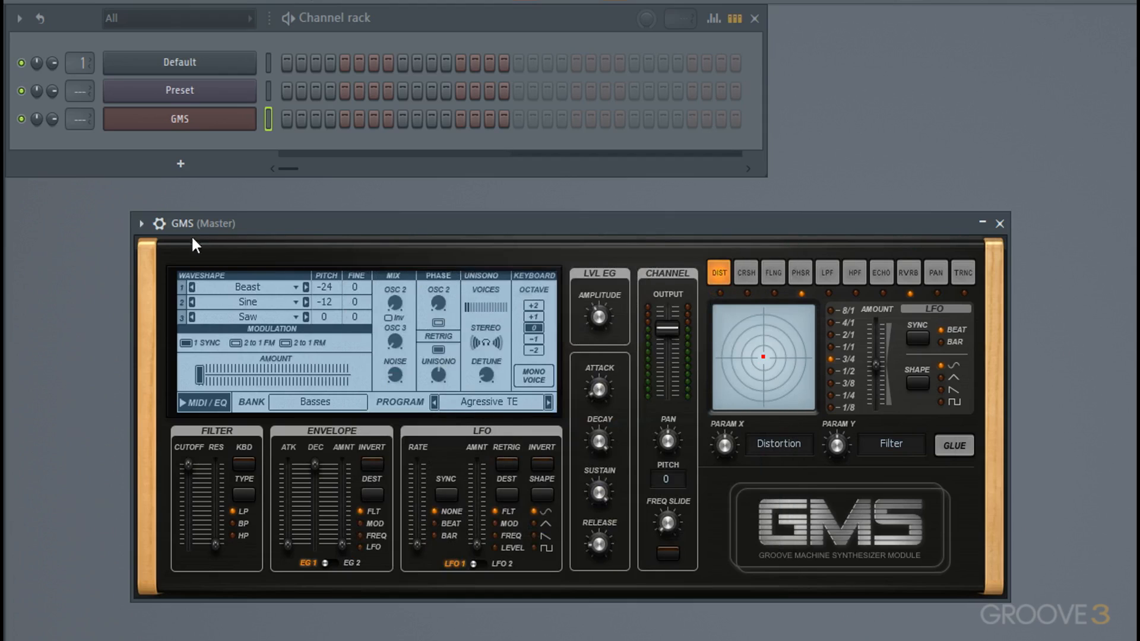
left_click(141, 223)
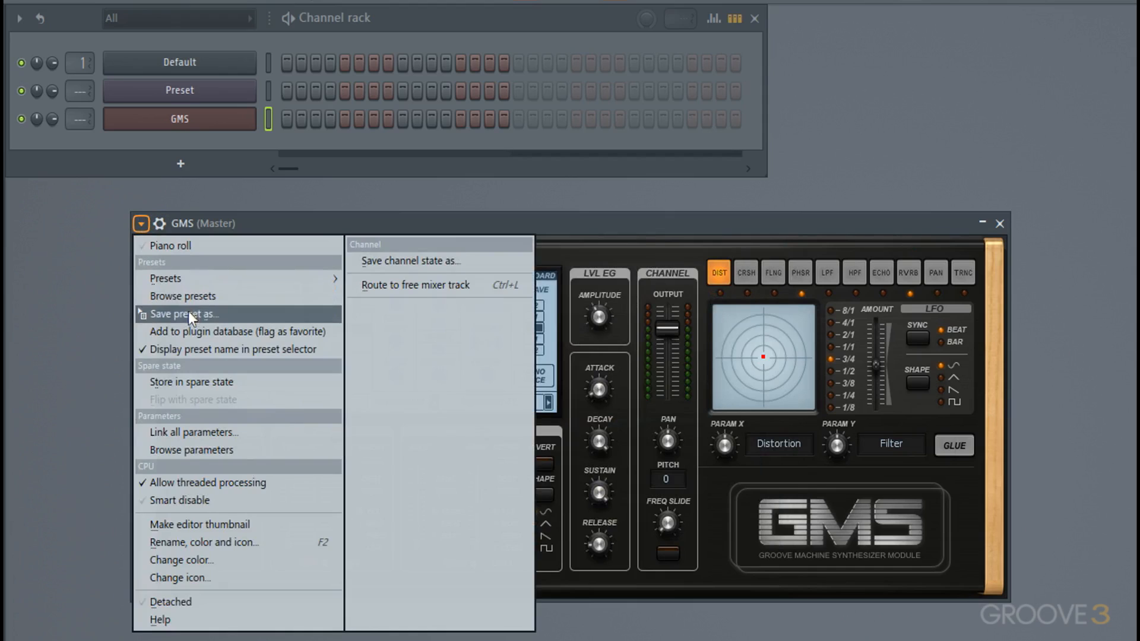
left_click(609, 231)
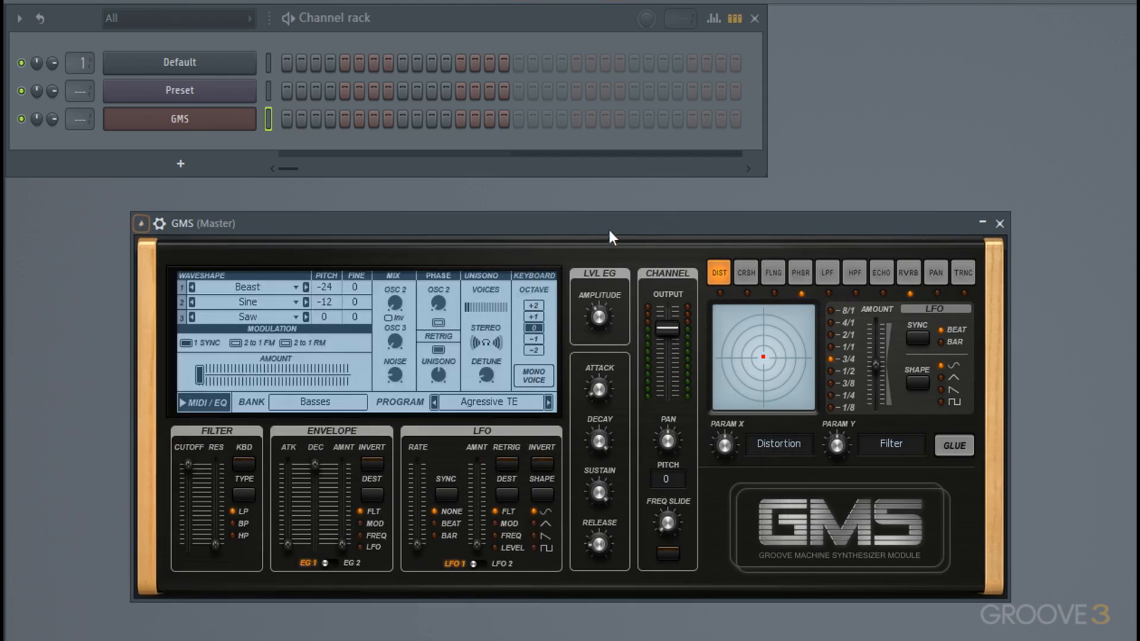
- Try Analog Bass 4 TE, Basic Acid Bass, Bass 4 MC and Bass 8Bit LS from the Basses bank of the GMS presets library
left_click(494, 401)
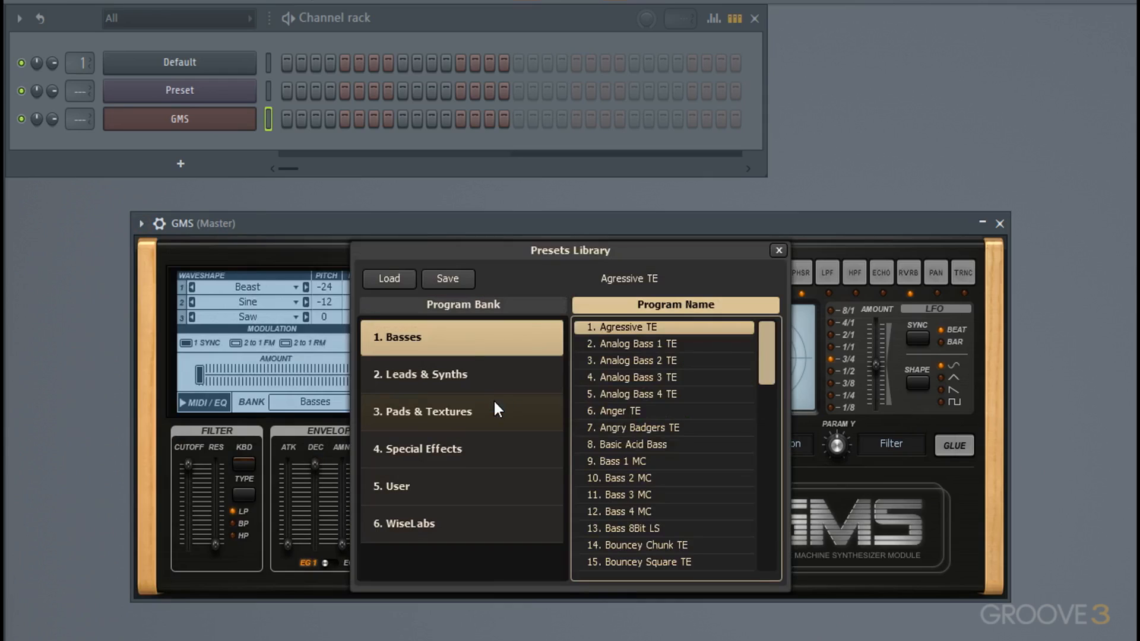
left_click(678, 394)
left_click(672, 444)
left_click(661, 510)
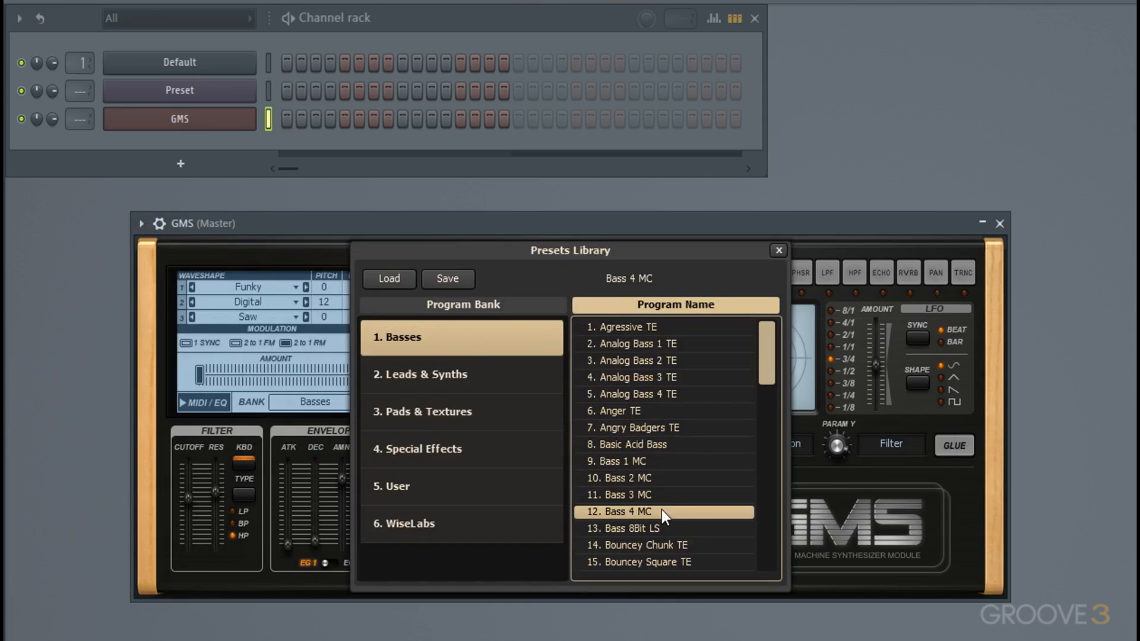
left_click(654, 529)
- Try Chord Synth 2 MC, Cosmic Seans LS and Classic Detune TE from the Leads & Synths bank, ending by loading Chopper
left_click(465, 377)
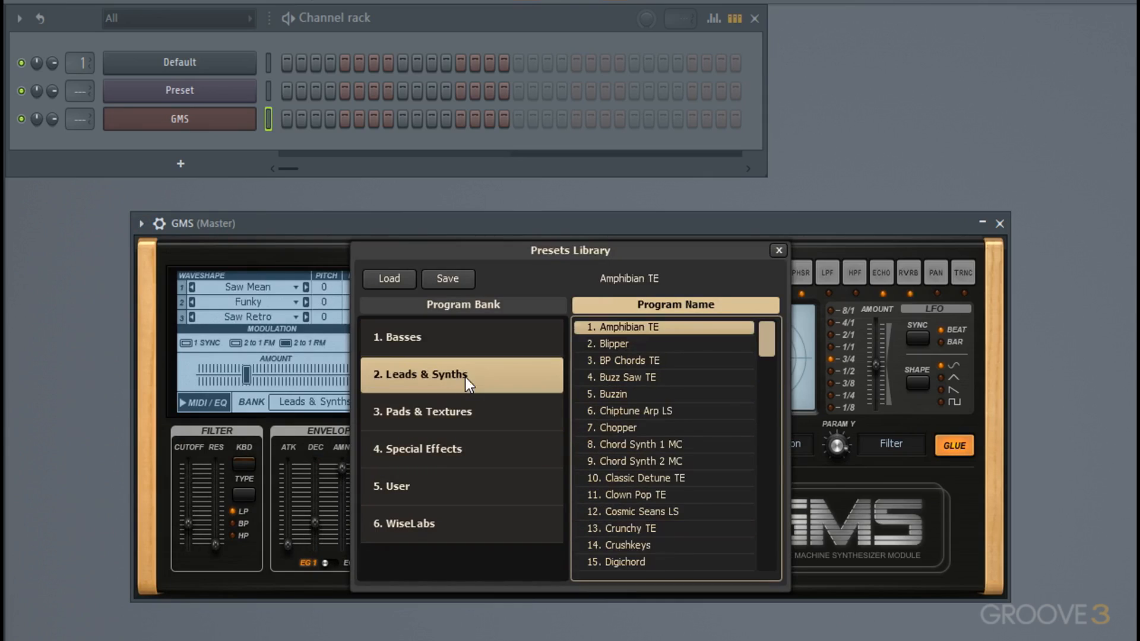
left_click(684, 460)
left_click(666, 512)
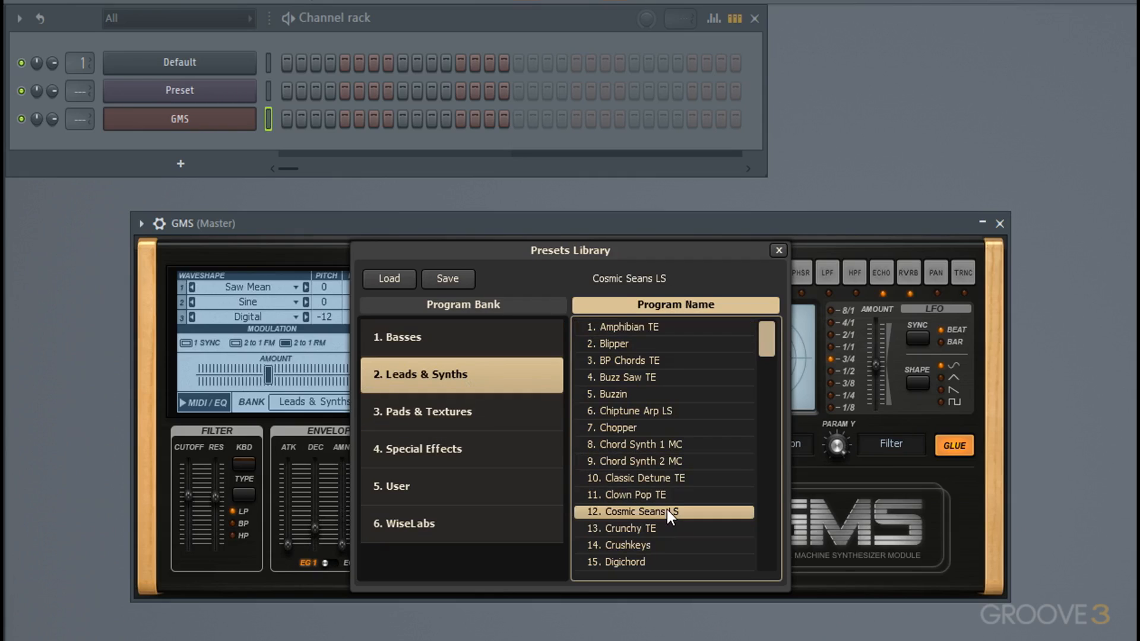
left_click(675, 482)
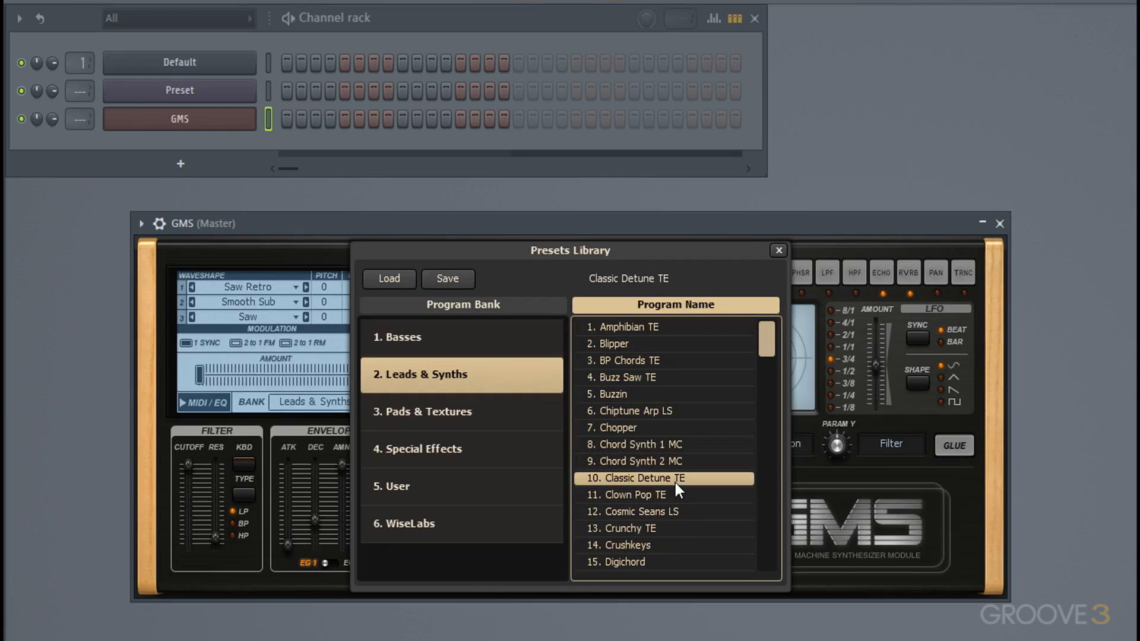
left_click(668, 432)
left_click(669, 433)
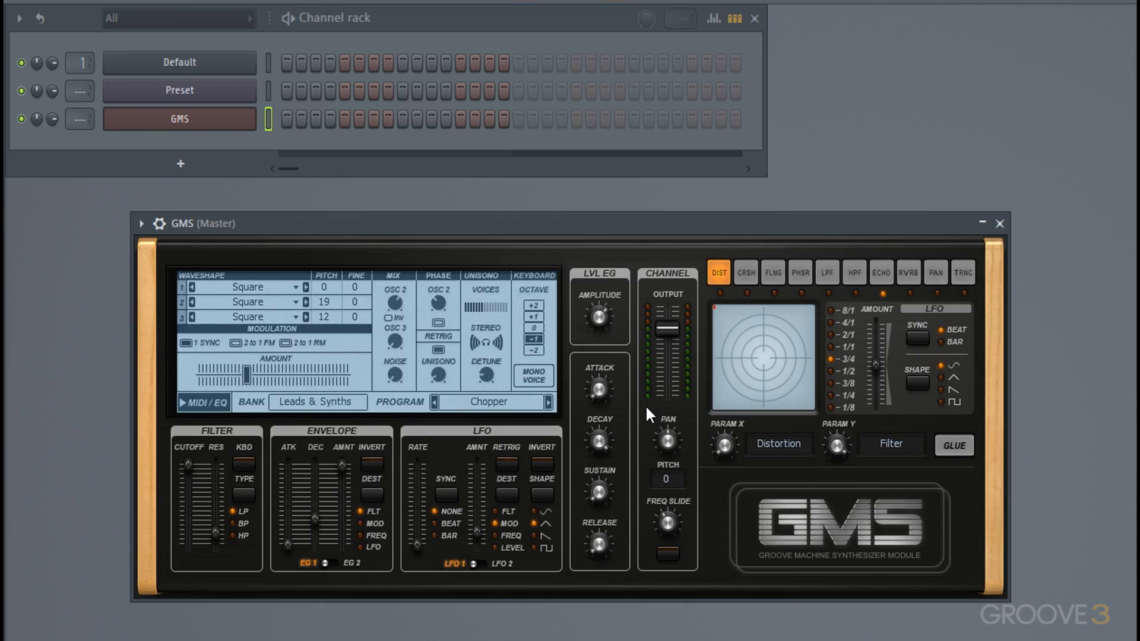
- Add a Sytrus synthesizer as a new channel and load its Electric 2 guitar preset
left_click(175, 171)
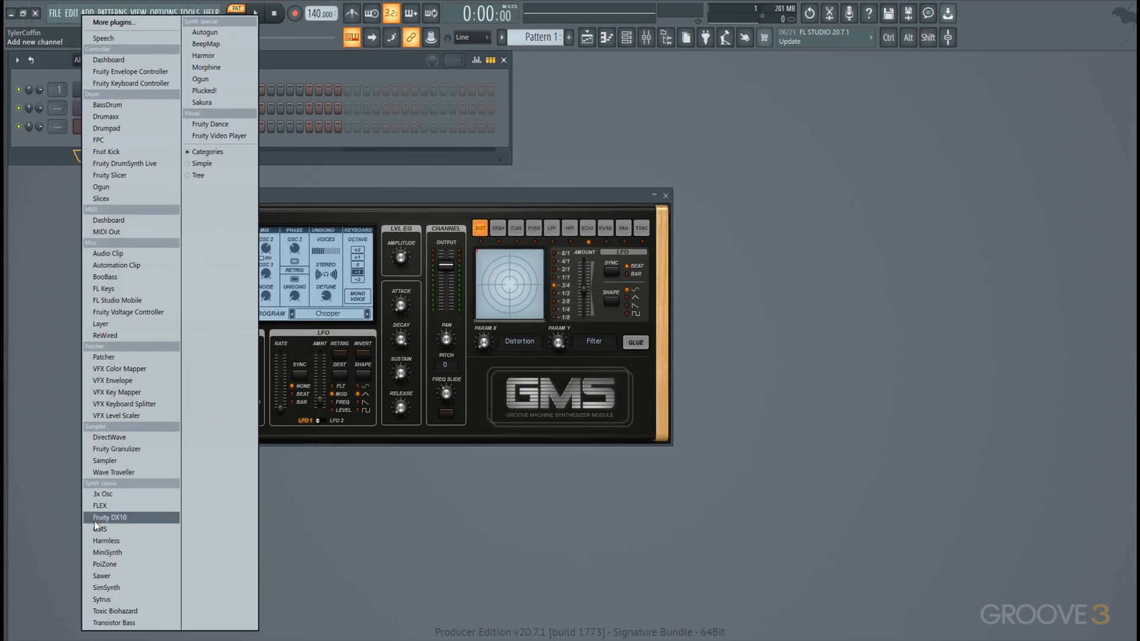
left_click(110, 600)
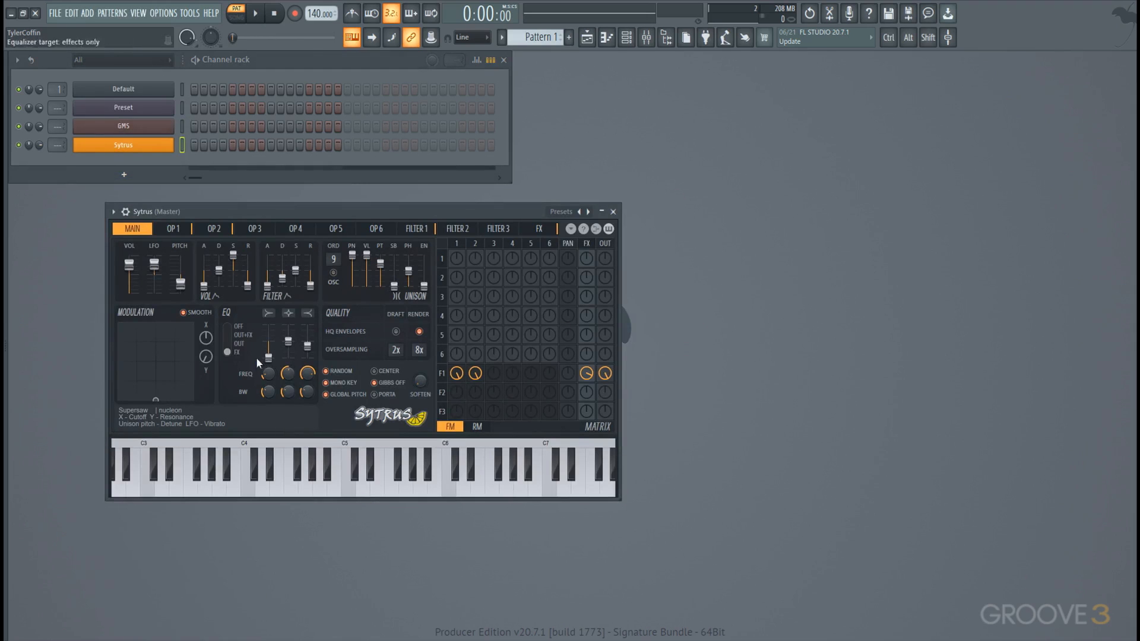
left_click(560, 212)
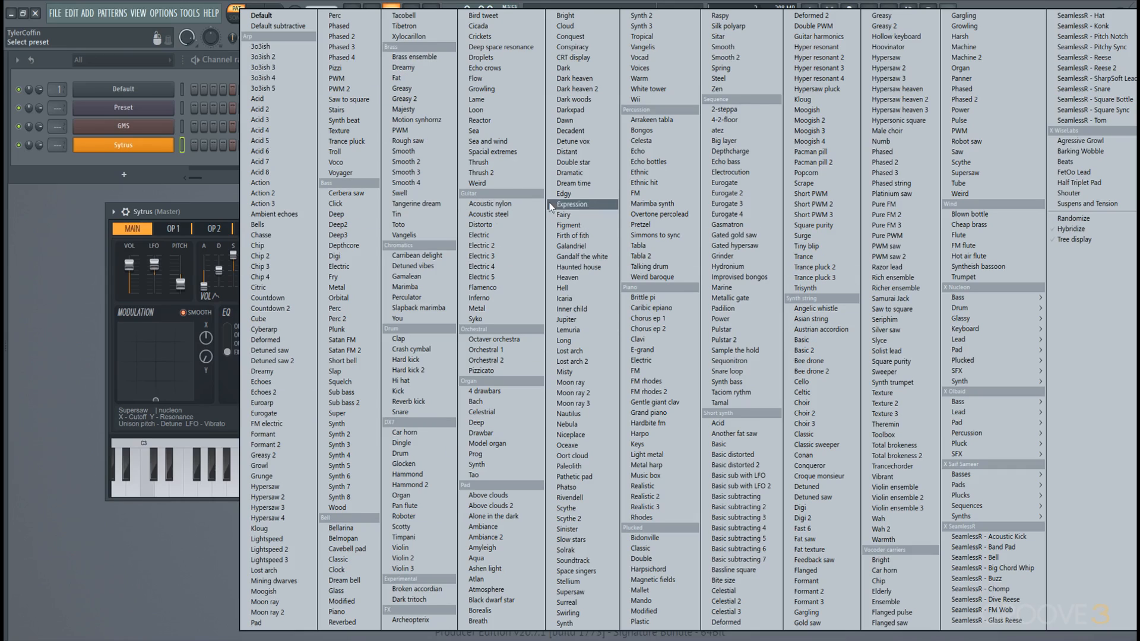
left_click(498, 246)
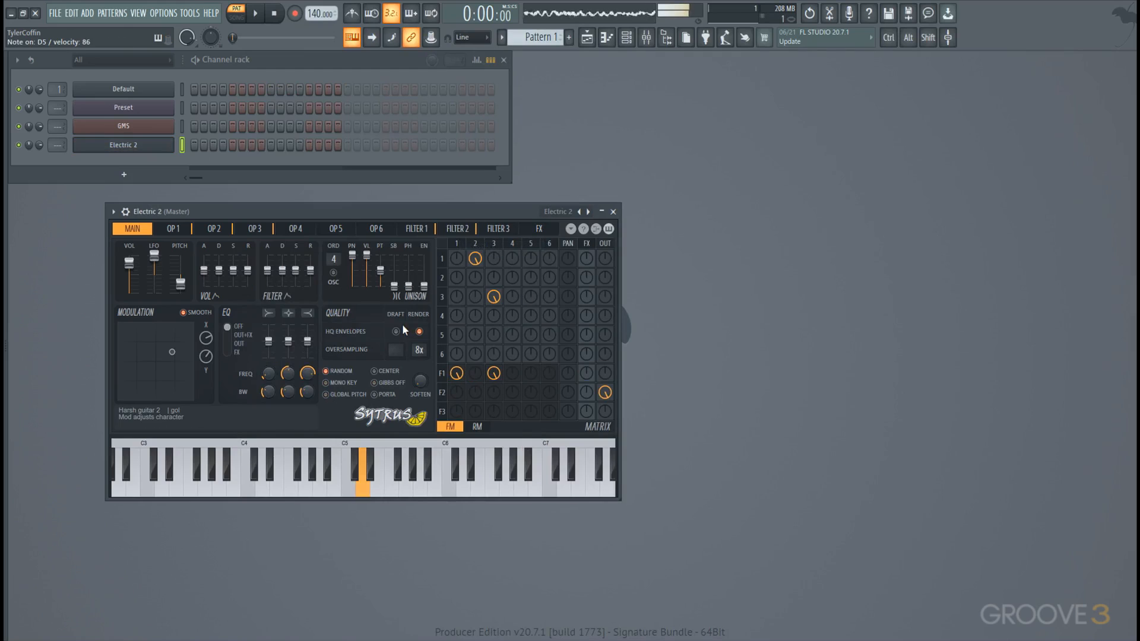
- Go back through the Sytrus presets to Distorto, and load the Digi bass preset in its place
left_click(579, 213)
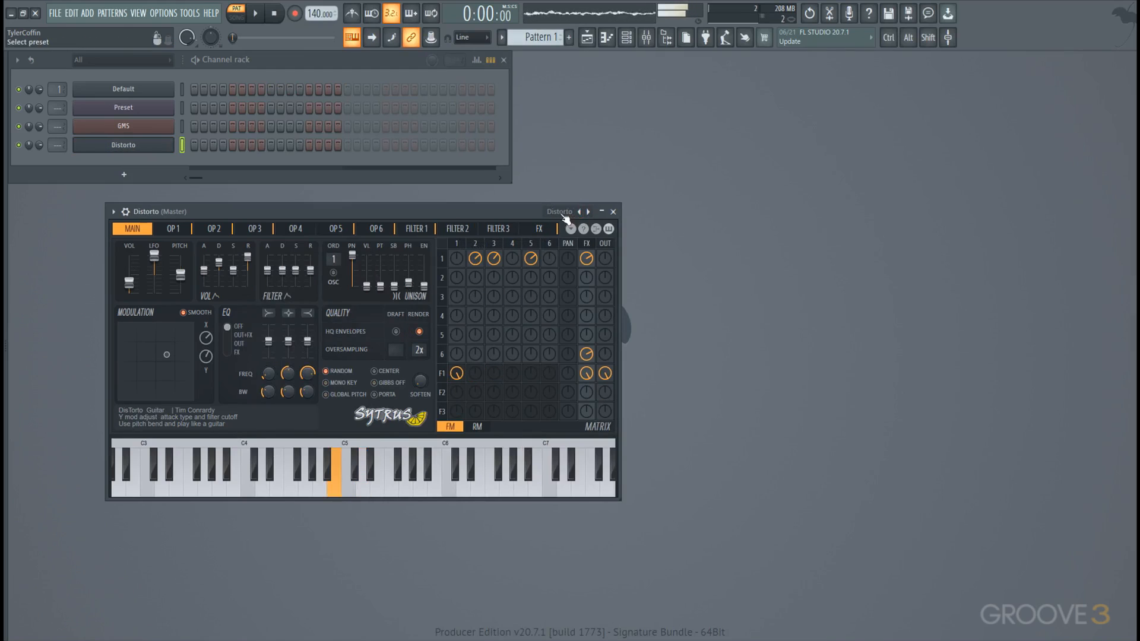
left_click(566, 217)
left_click(380, 262)
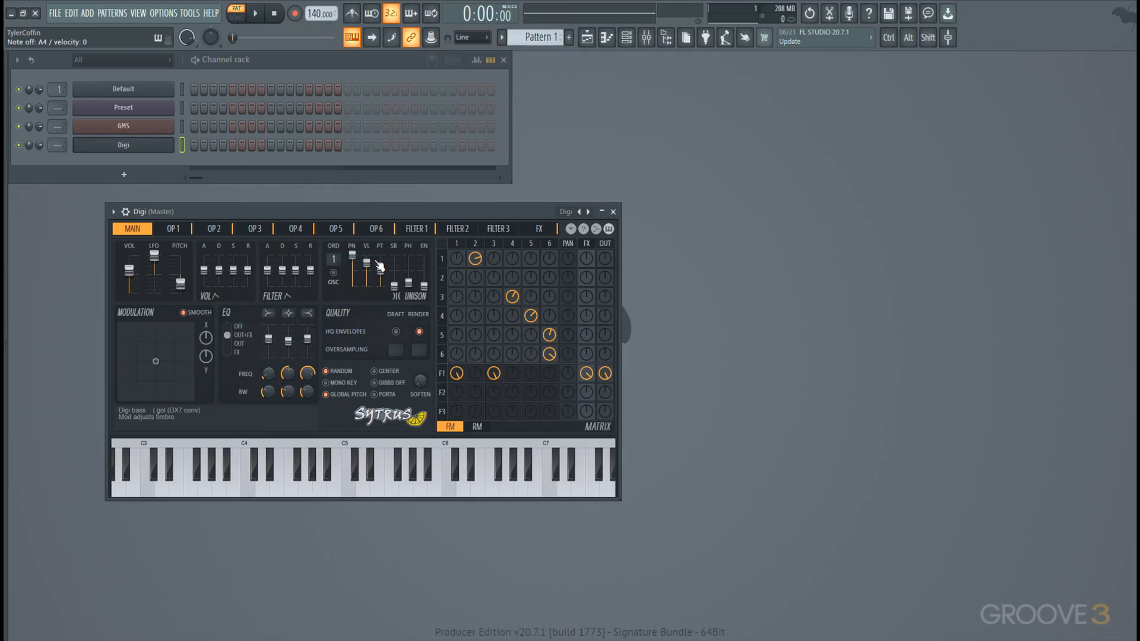
- View the Sytrus preset categories among the generator presets in the Browser and hide the Browser again
key("alt+F8")
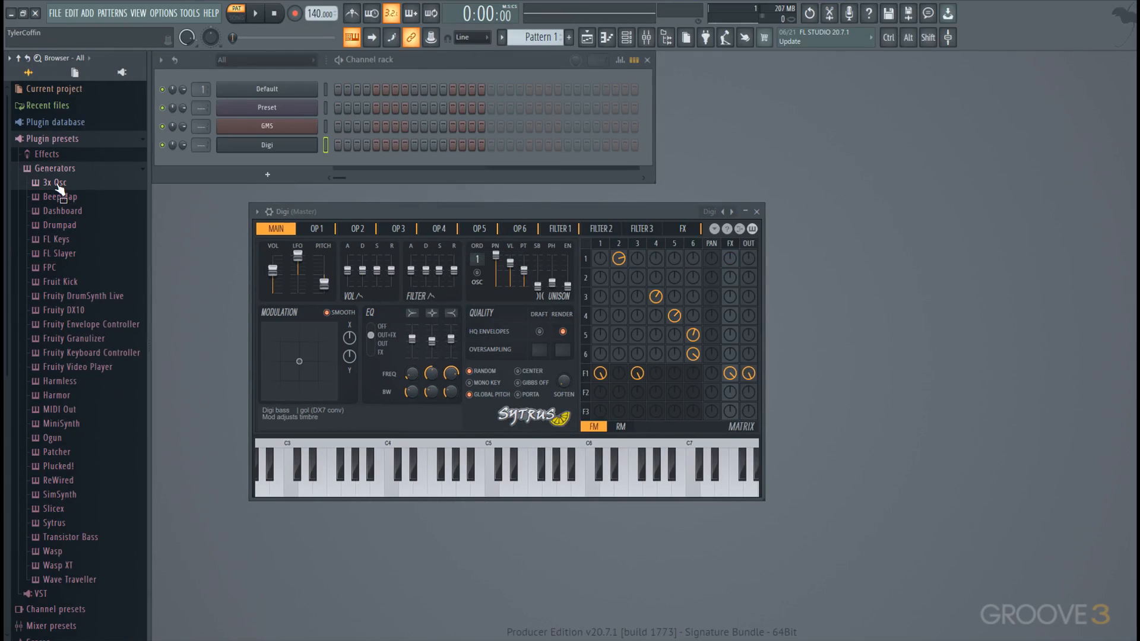
left_click(52, 523)
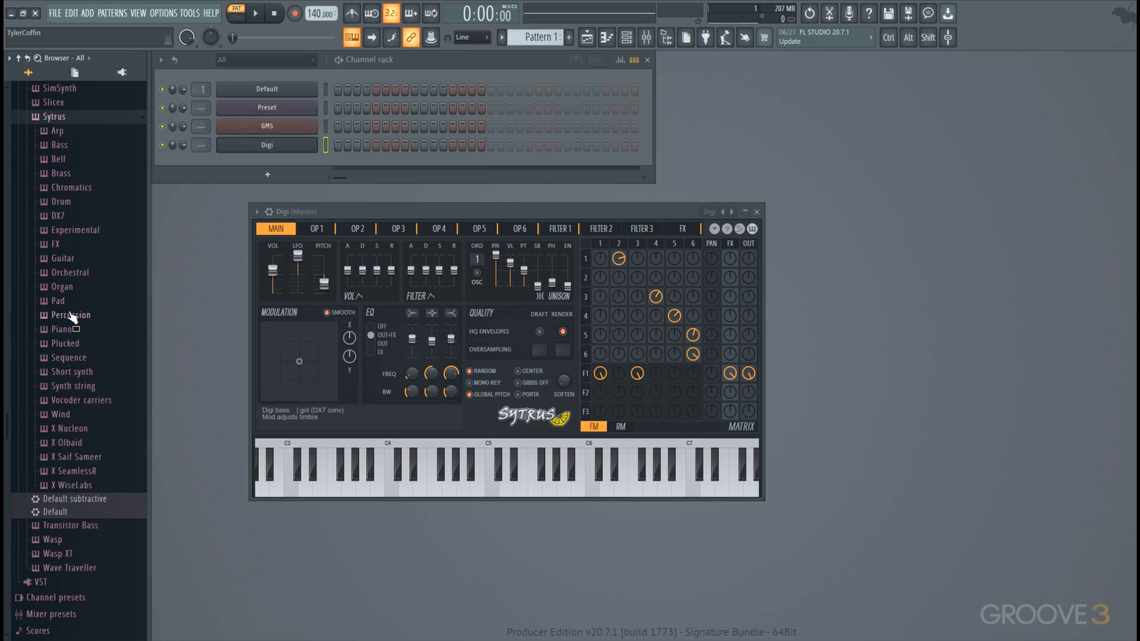
key("alt+F8")
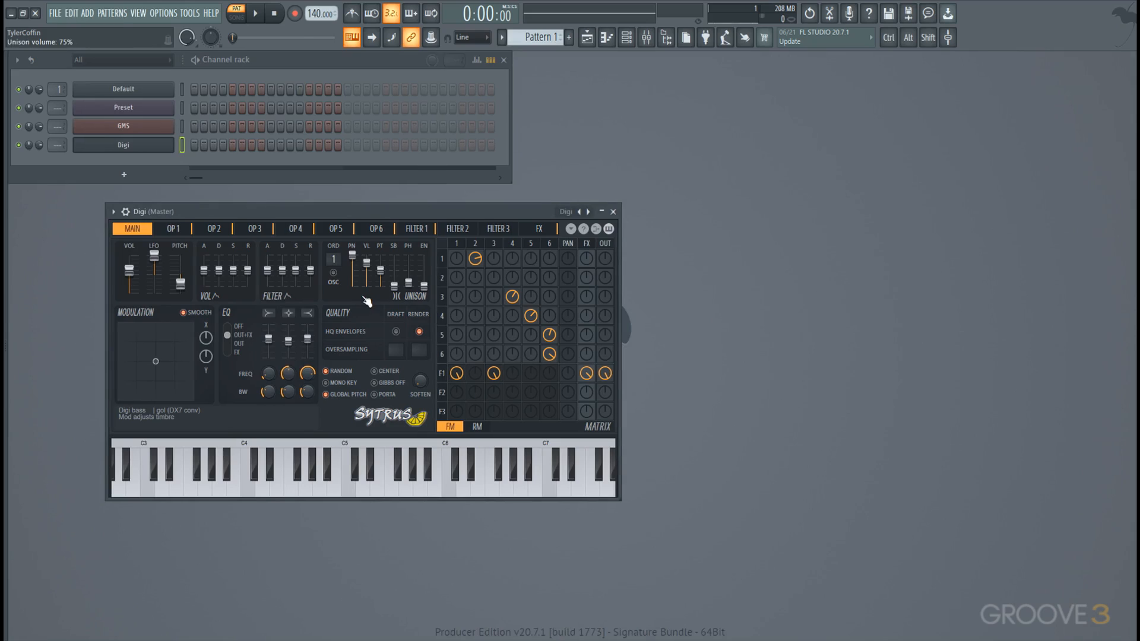
- Inspect the operator 1 page and the preset list of Sytrus, and close its window from the main page
mouse_move(457, 244)
left_mouse_down()
mouse_move(499, 244)
mouse_move(454, 245)
left_mouse_up()
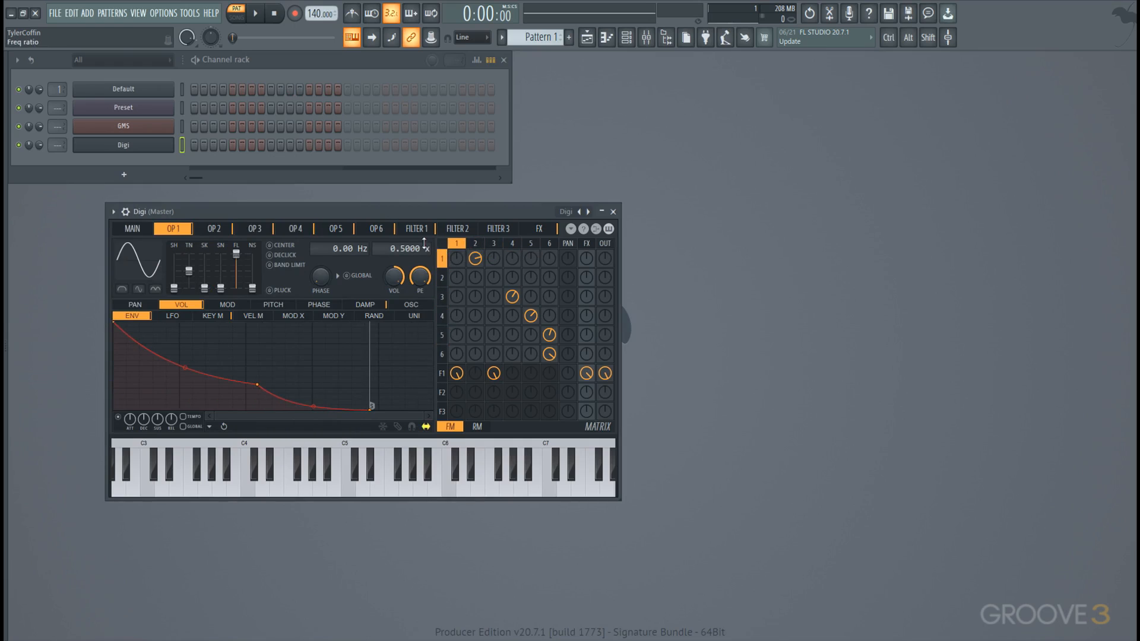
left_click(144, 230)
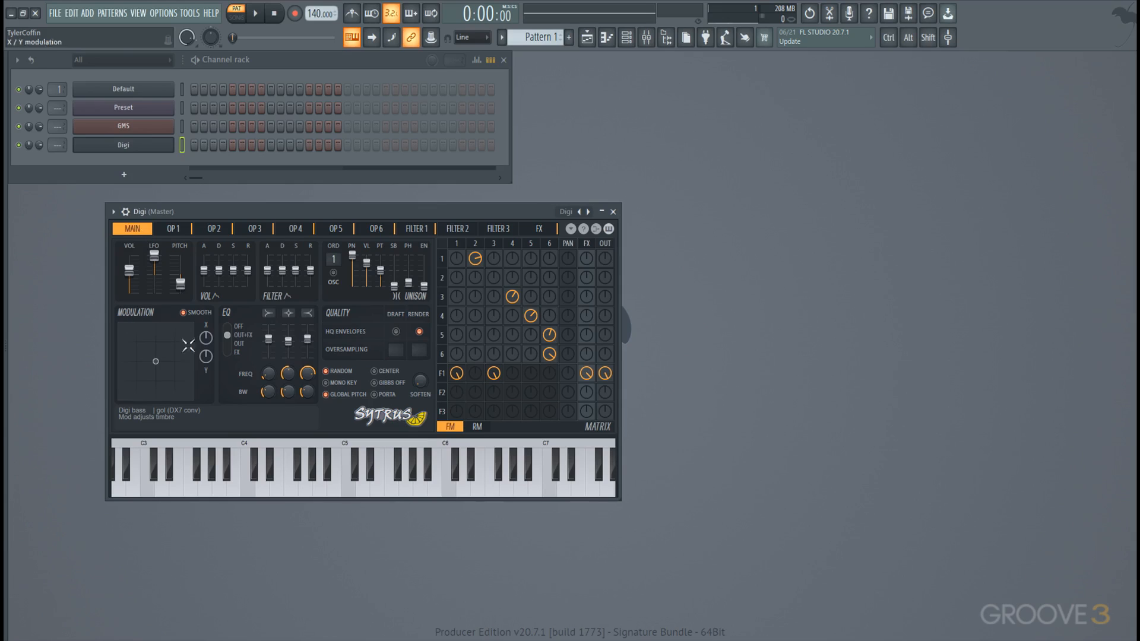
left_click(566, 212)
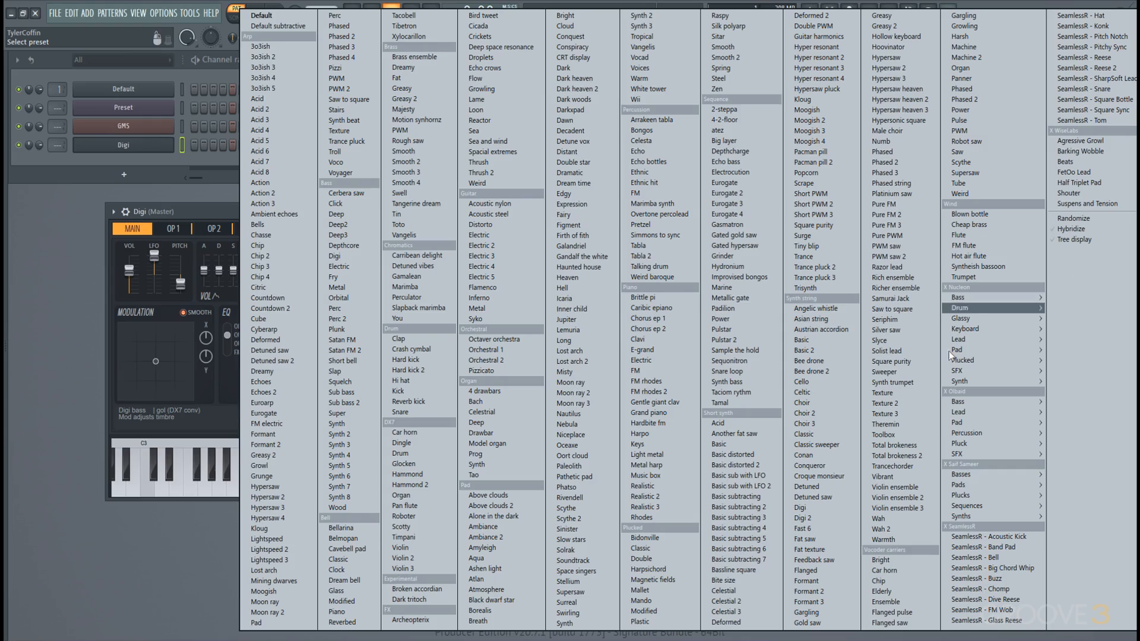
left_click(216, 186)
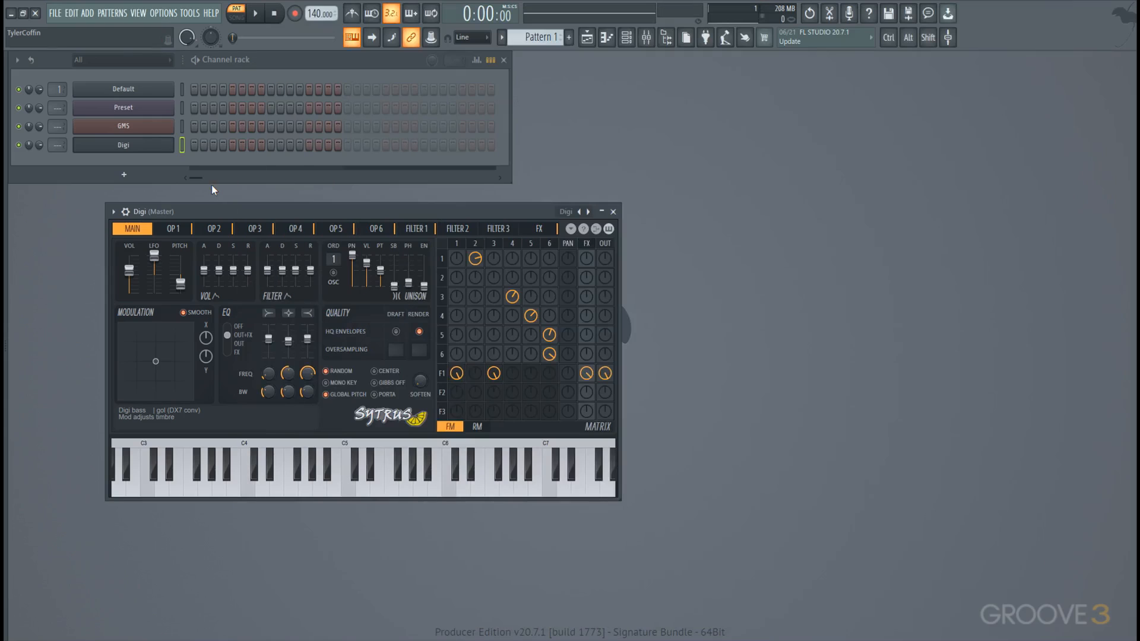
left_click(612, 212)
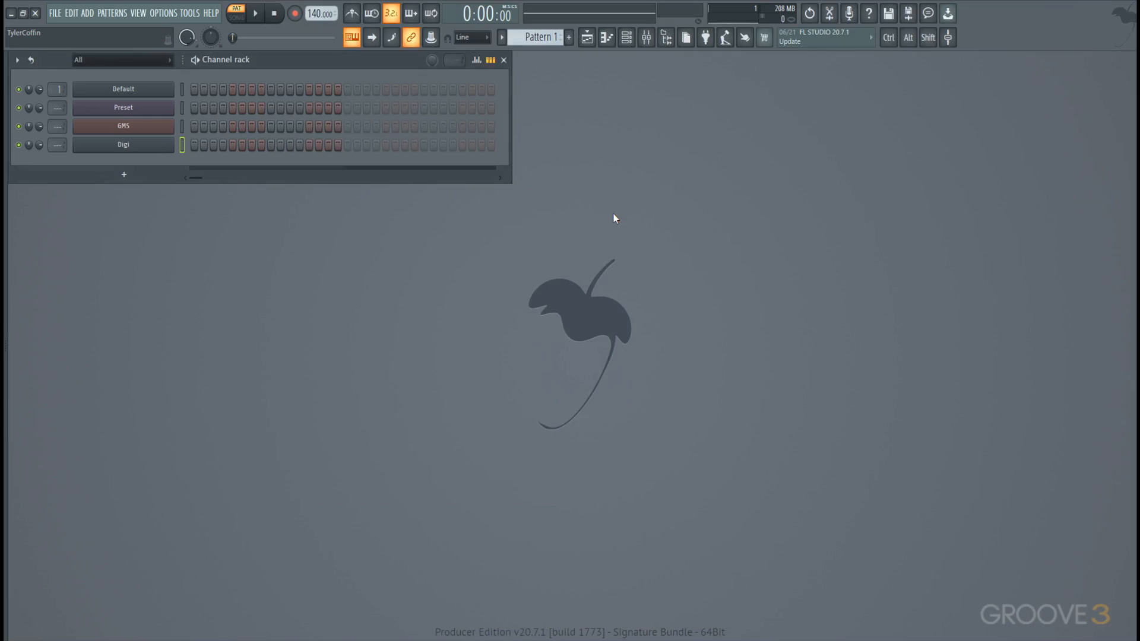
- Add Harmless and Harmor as new channels and move their windows so both plugins can be reached
left_click(125, 175)
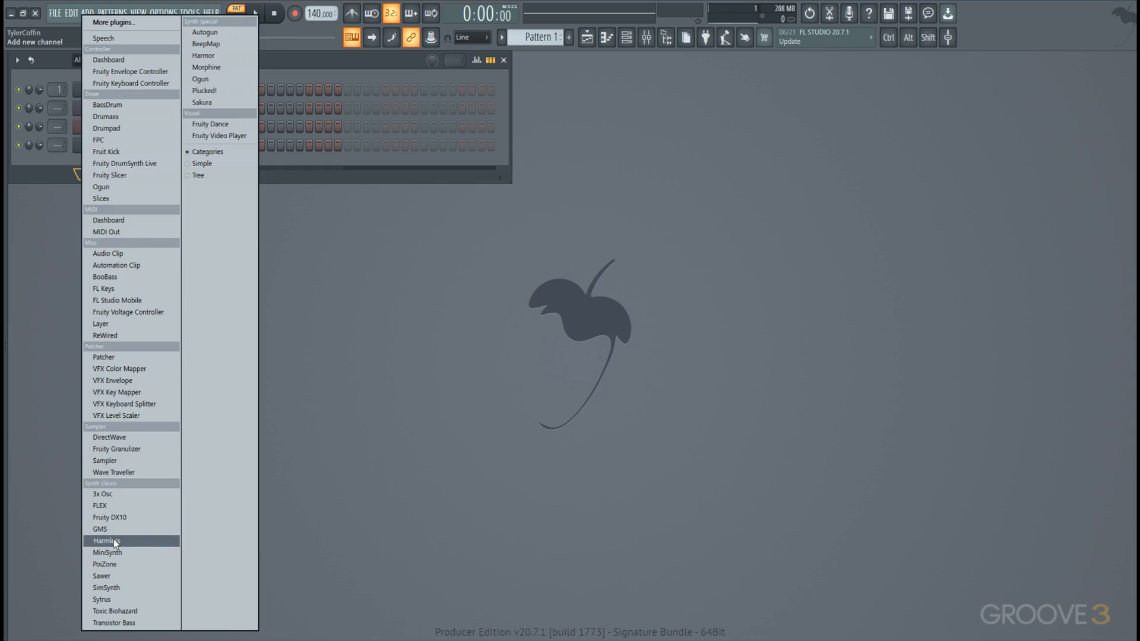
left_click(108, 540)
left_click(126, 191)
mouse_move(156, 185)
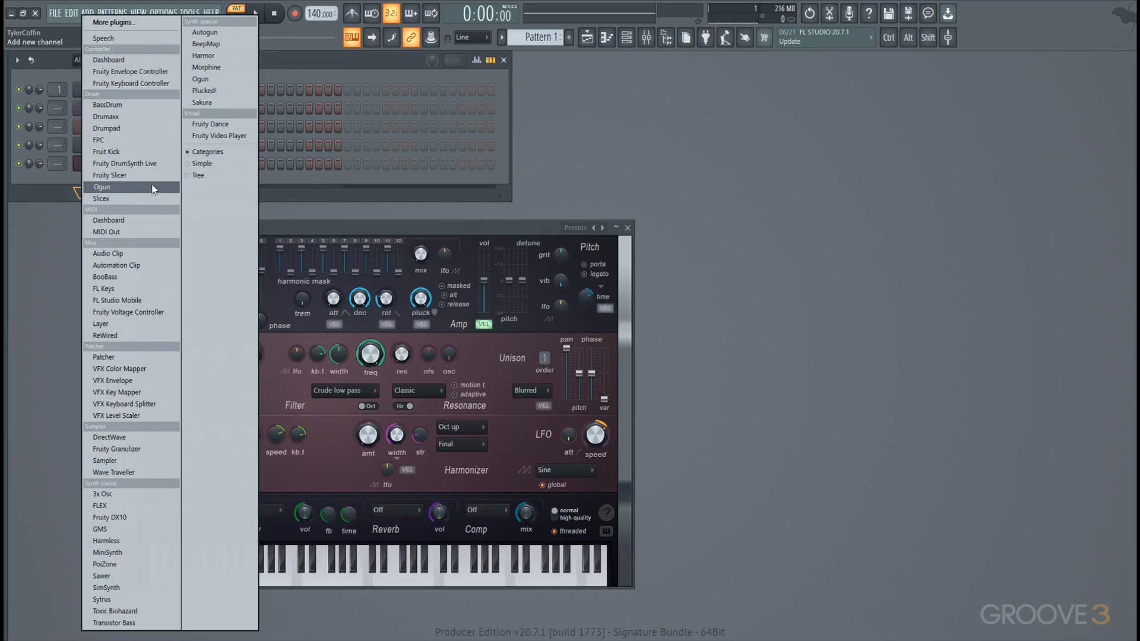
left_click(251, 44)
left_click_drag(217, 114, 582, 116)
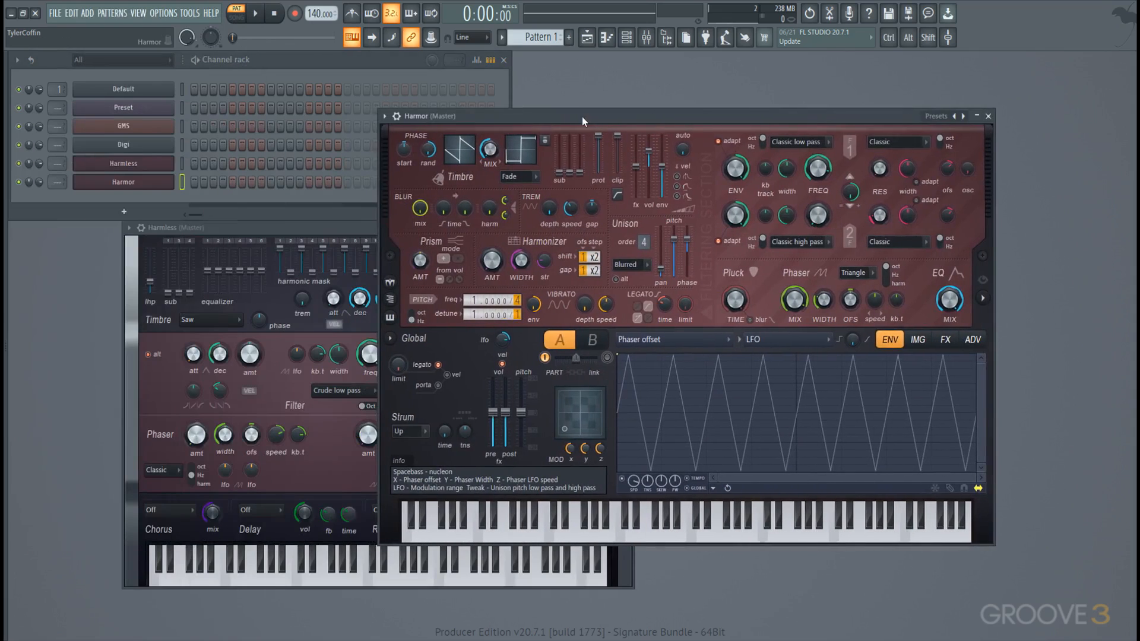
left_click_drag(346, 226, 309, 173)
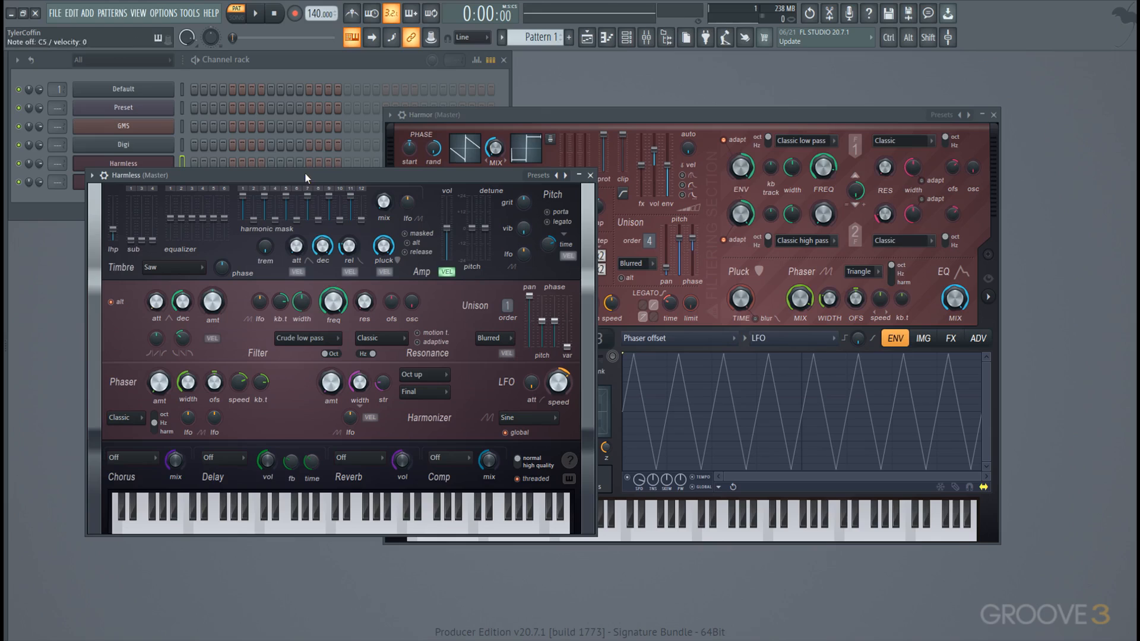
- Adjust the Harmless filter frequency and load the E-Bass NUC preset
left_click_drag(333, 299, 333, 326)
left_click(538, 175)
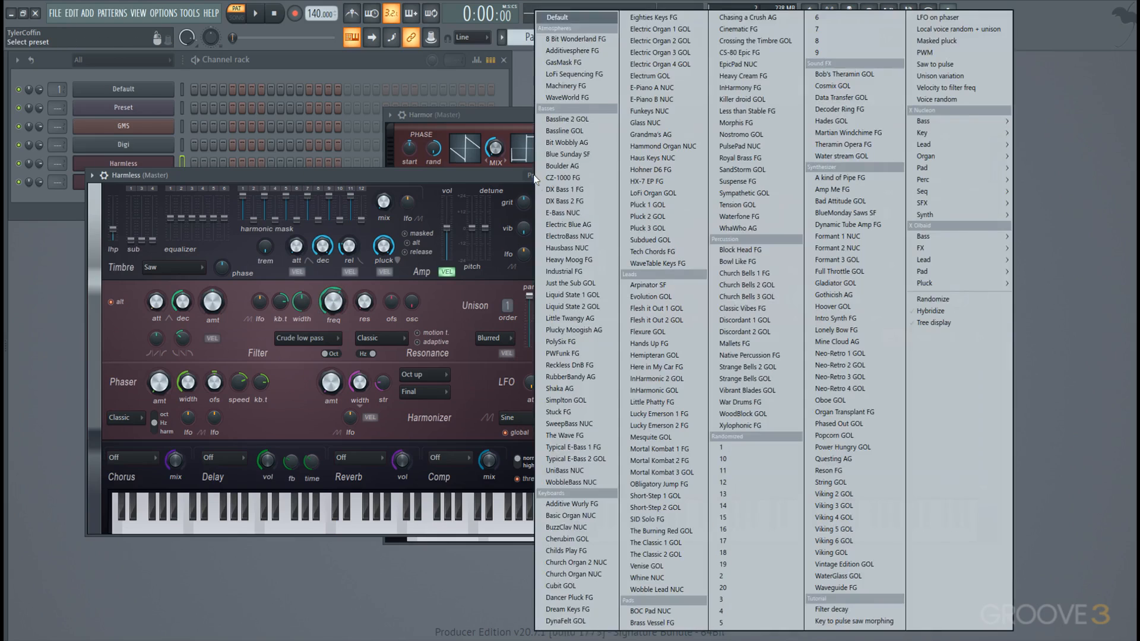
left_click(578, 209)
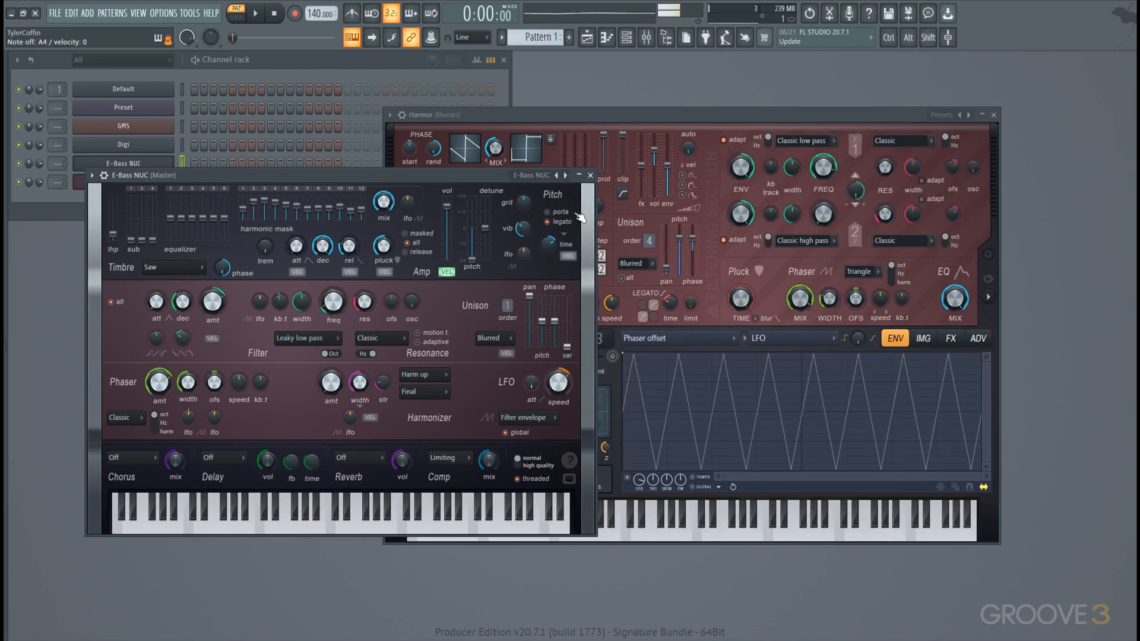
- Load the Default preset in Harmor and set its unison order to 9
left_click(701, 117)
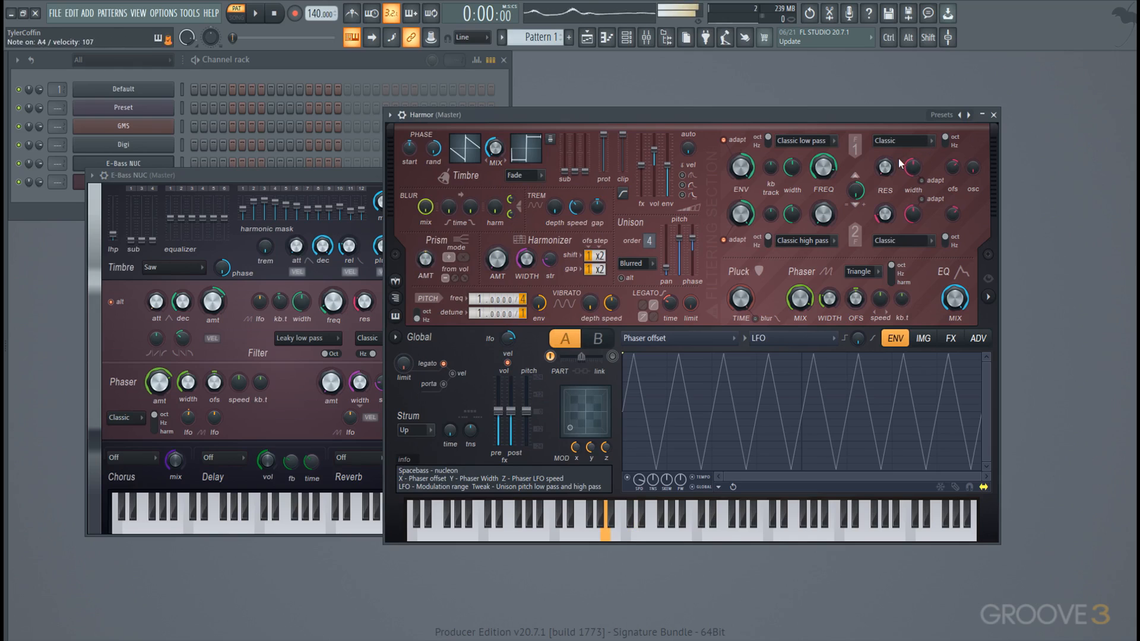
left_click(942, 115)
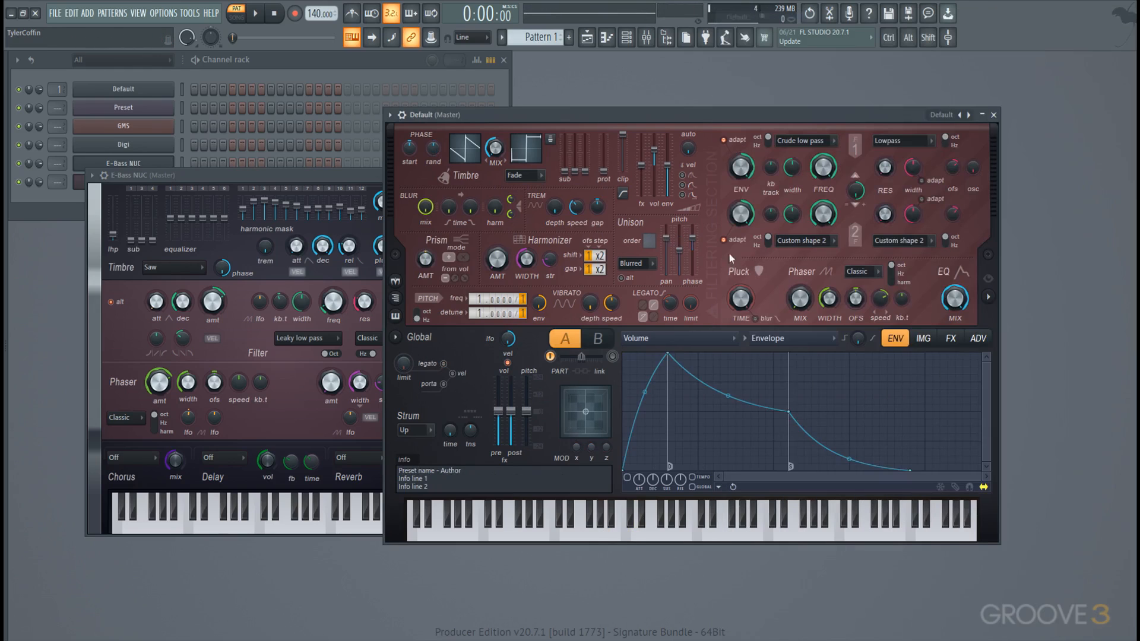
left_click(766, 18)
left_click_drag(651, 233, 652, 219)
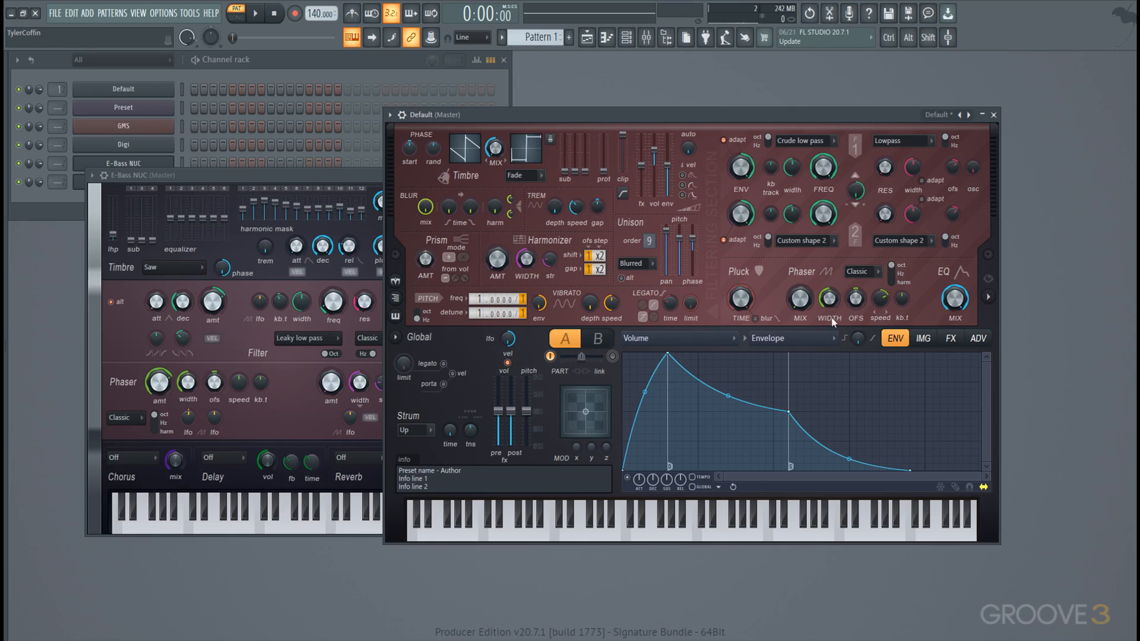
- Open Harmor's preset list without choosing a preset, and close the open plugin windows
left_click(938, 117)
left_click(635, 111)
key("Escape")
key("Escape")
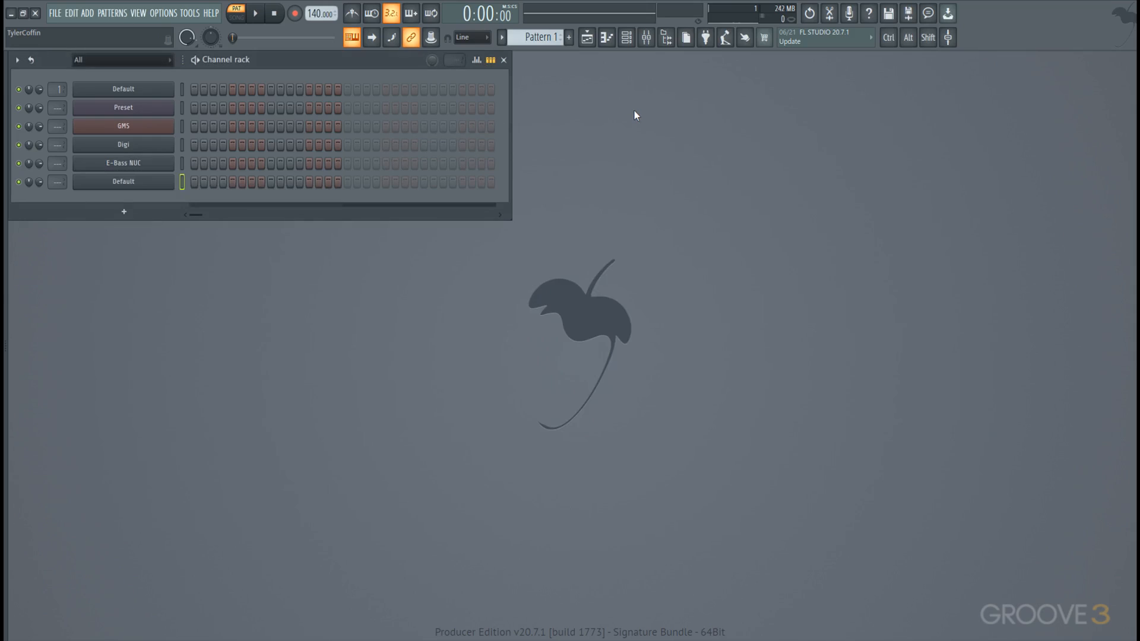
- Add an FL Keys channel and move its window to the empty area below the channel rack
left_click(142, 213)
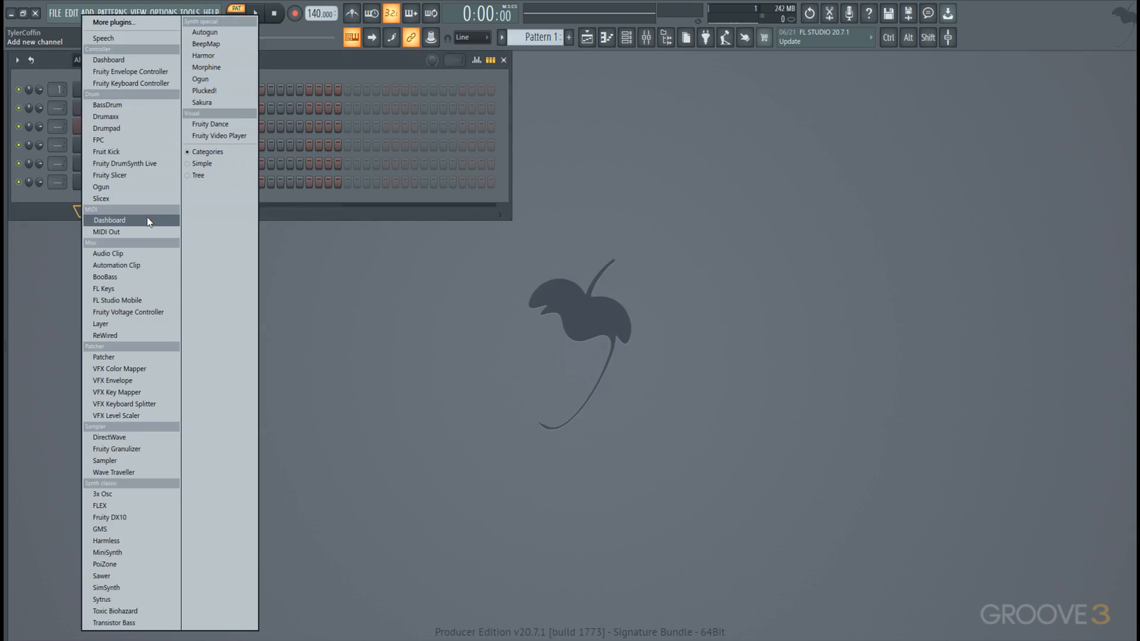
left_click(133, 289)
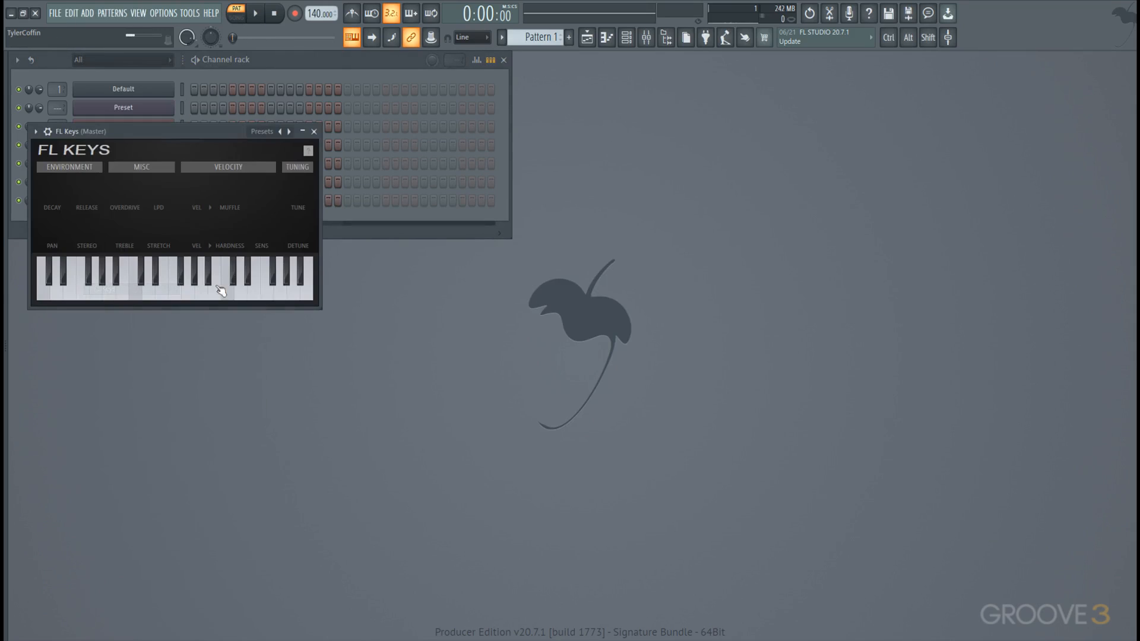
left_click_drag(196, 131, 442, 266)
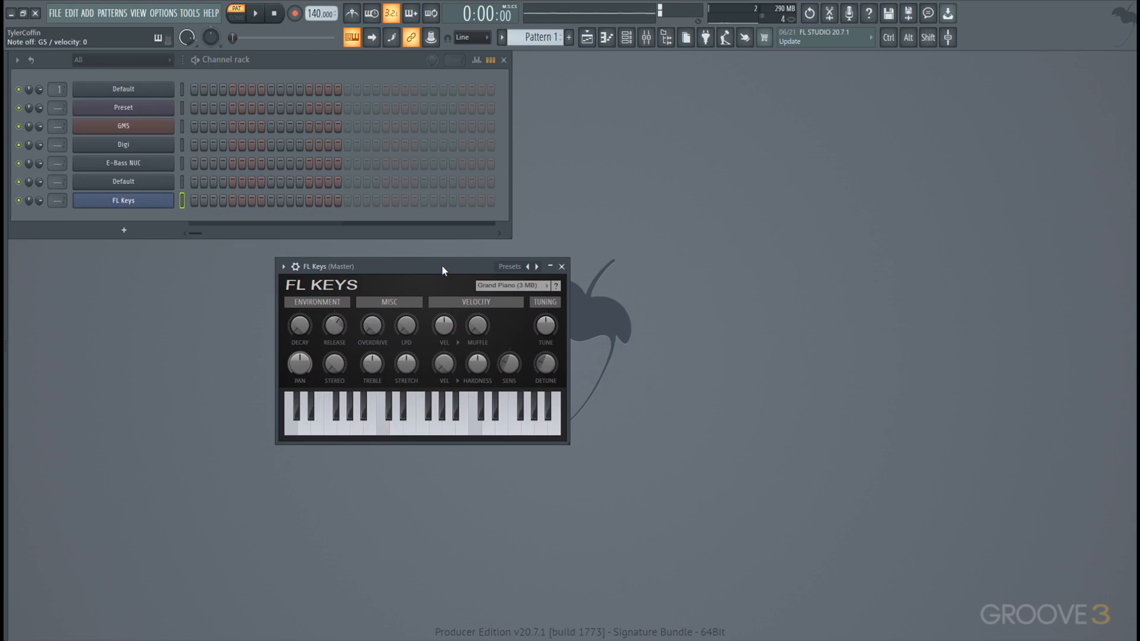
- Load the Concert Piano preset in FL Keys, and advance through the presets to Dark Piano
left_click(504, 269)
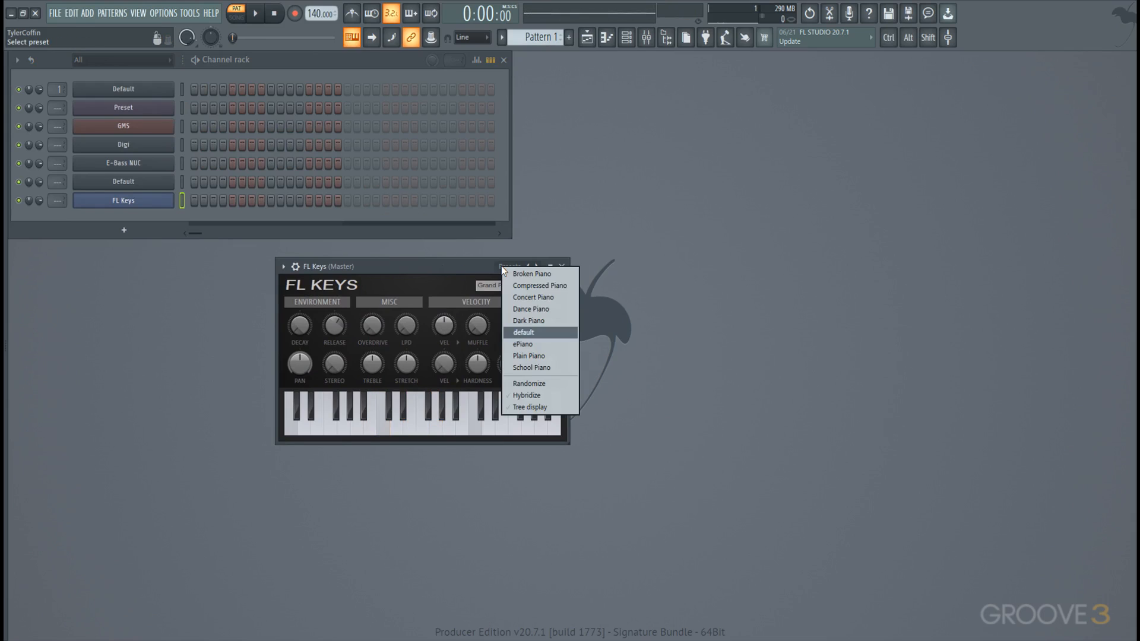
left_click(535, 289)
left_click(536, 266)
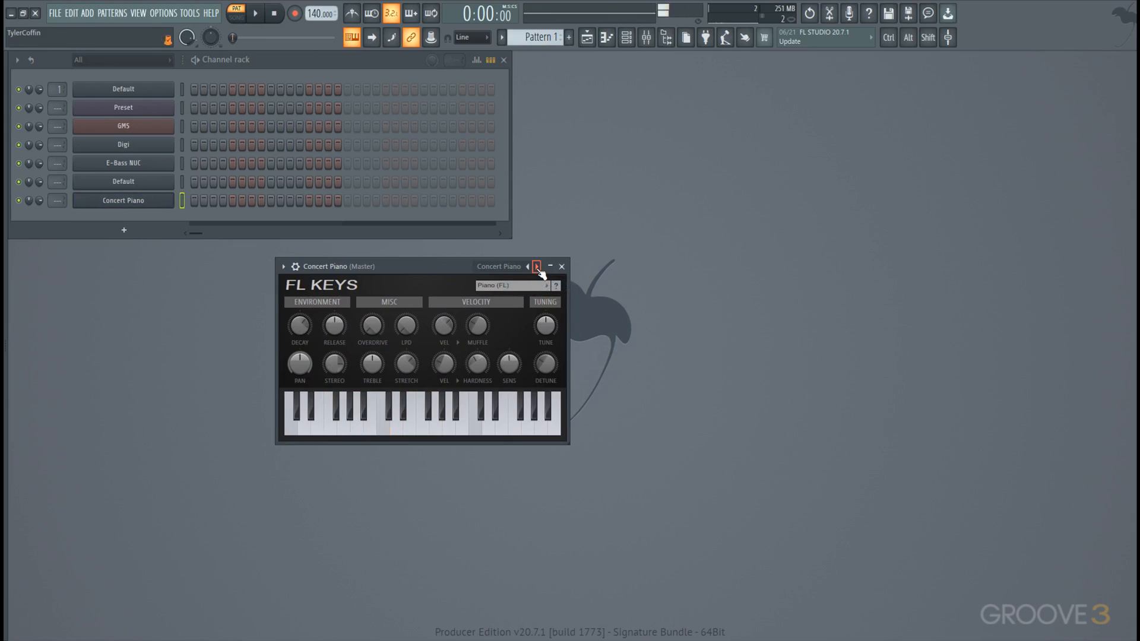
left_click(536, 267)
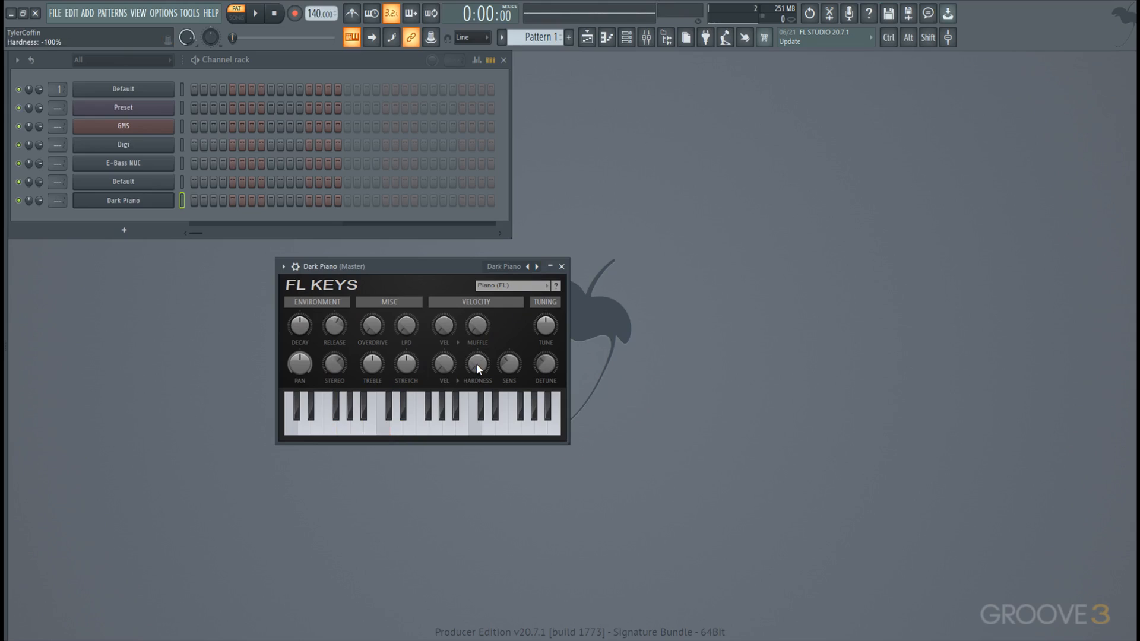
- View the FL Keys plugin options and close them without choosing anything
left_click(284, 267)
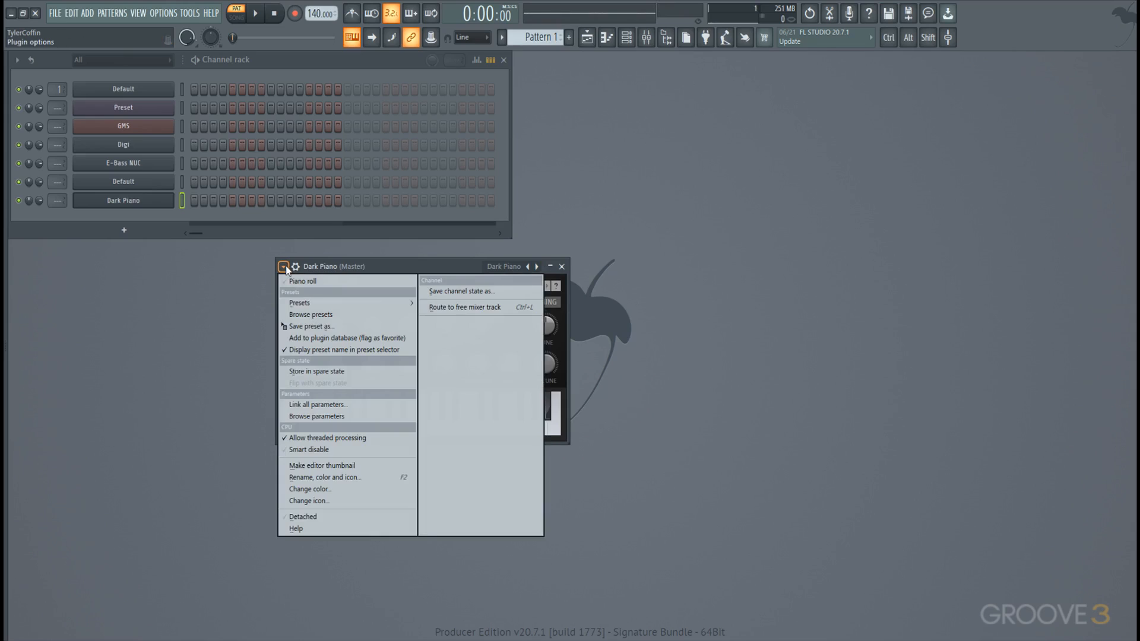
left_click(285, 268)
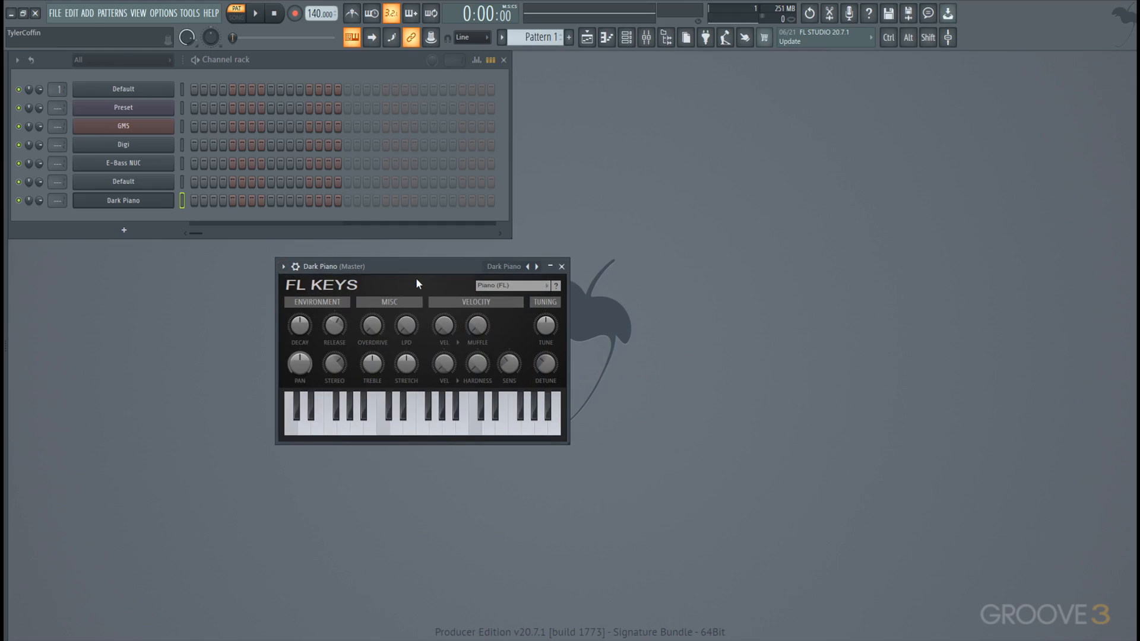
left_click(112, 235)
key("Escape")
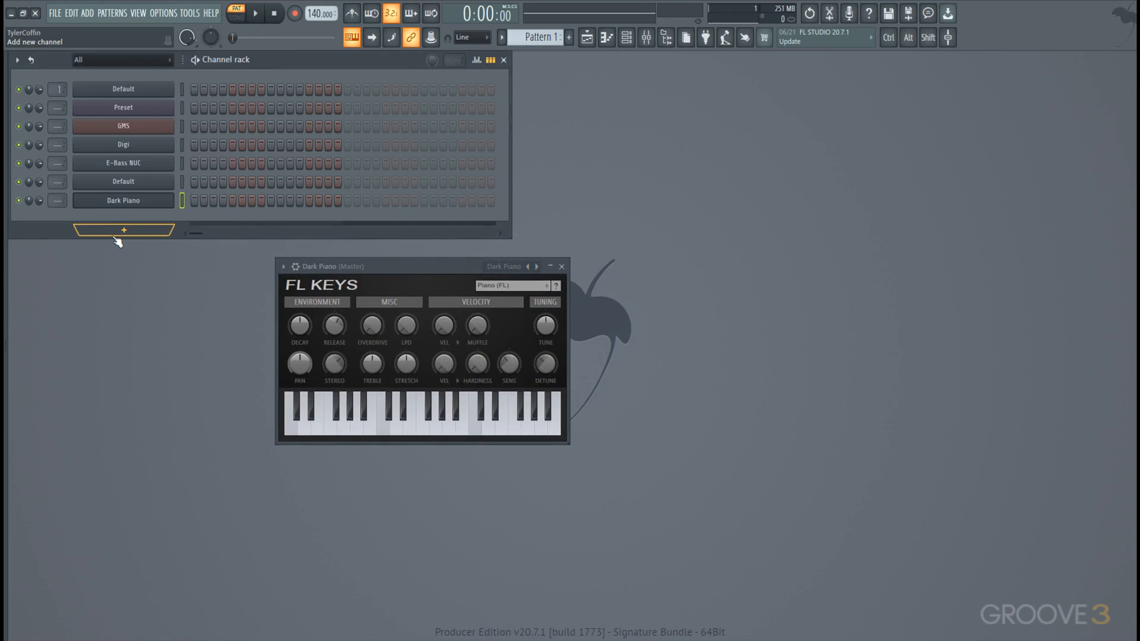
- Show the browser, collapse its folder tree and expand Packs, Instruments and the Keyboard folder, leaving the Guitar folder collapsed
key("alt+F8")
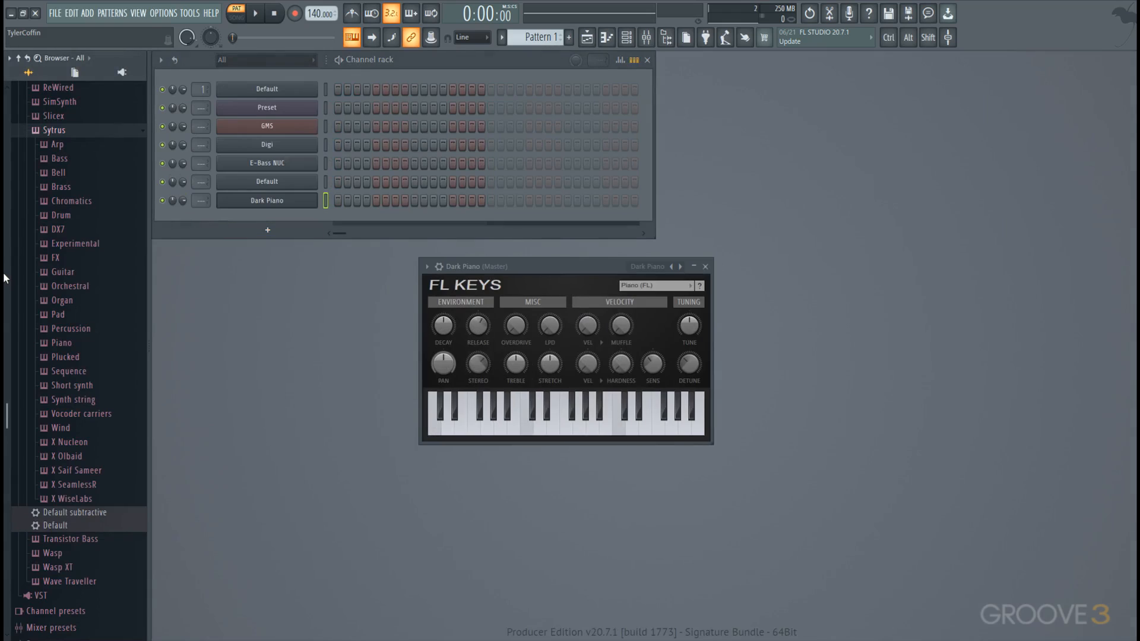
left_click(19, 58)
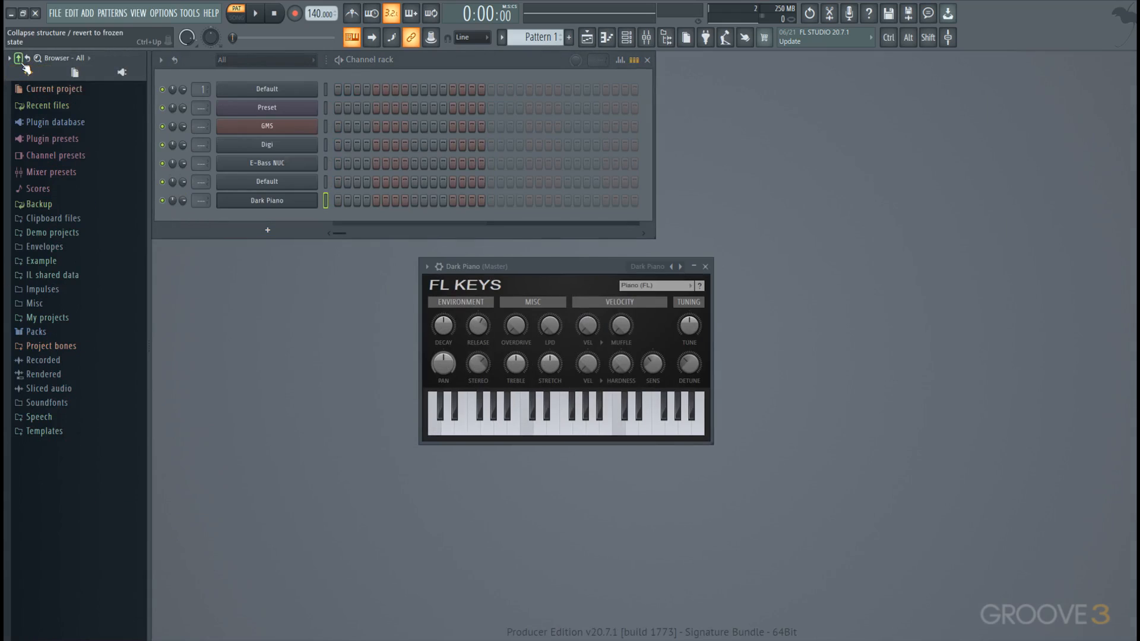
left_click(83, 336)
left_click(82, 389)
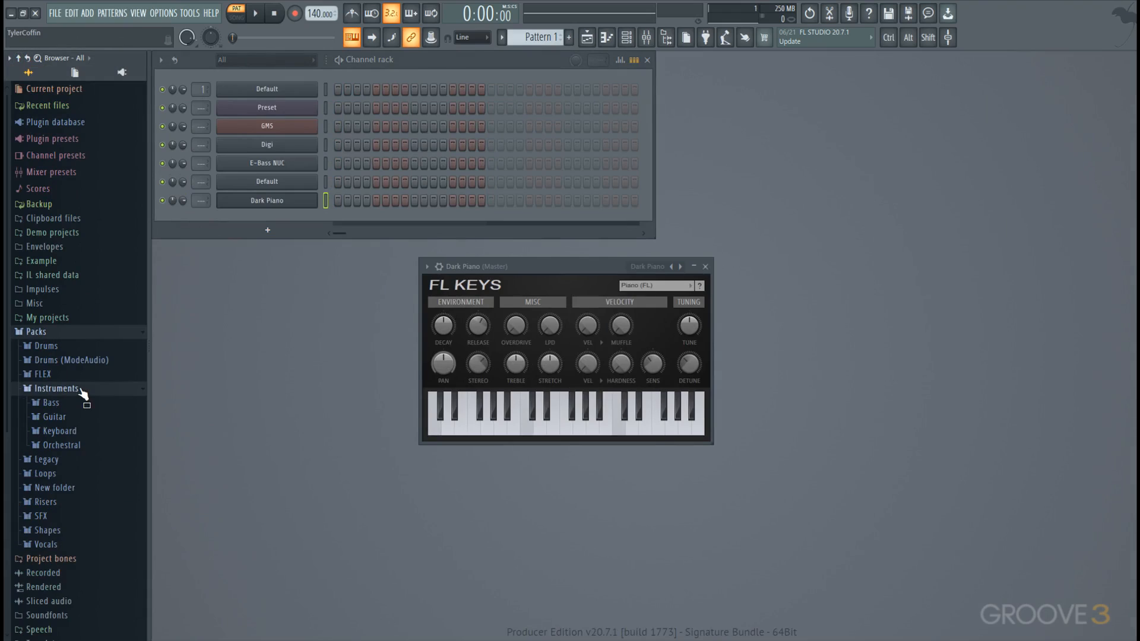
left_click(82, 416)
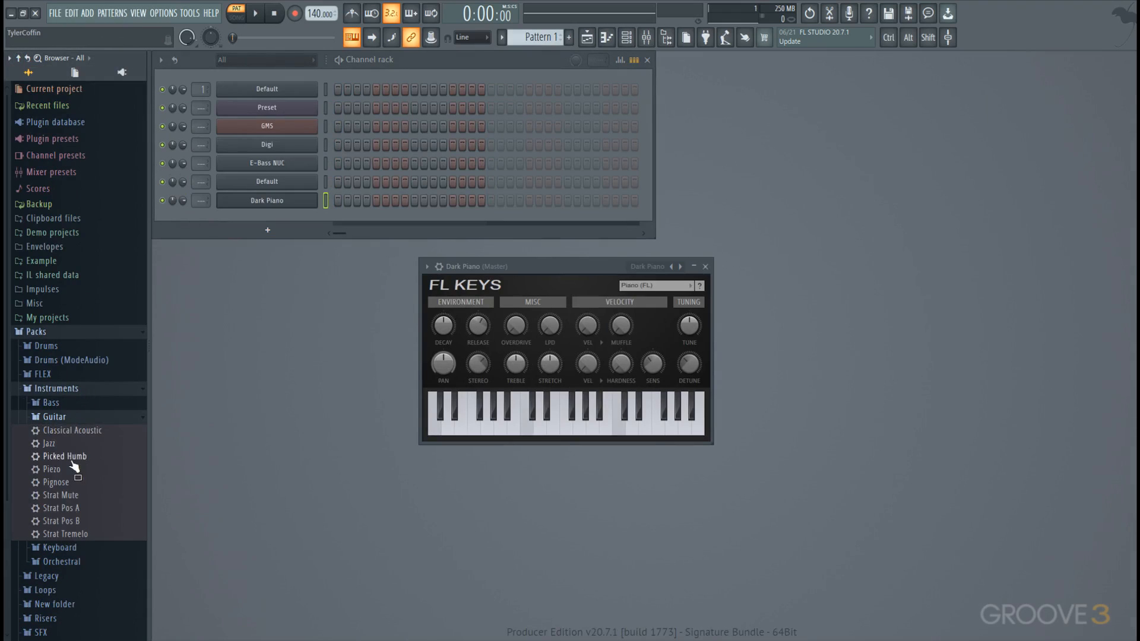
left_click(76, 421)
left_click(76, 433)
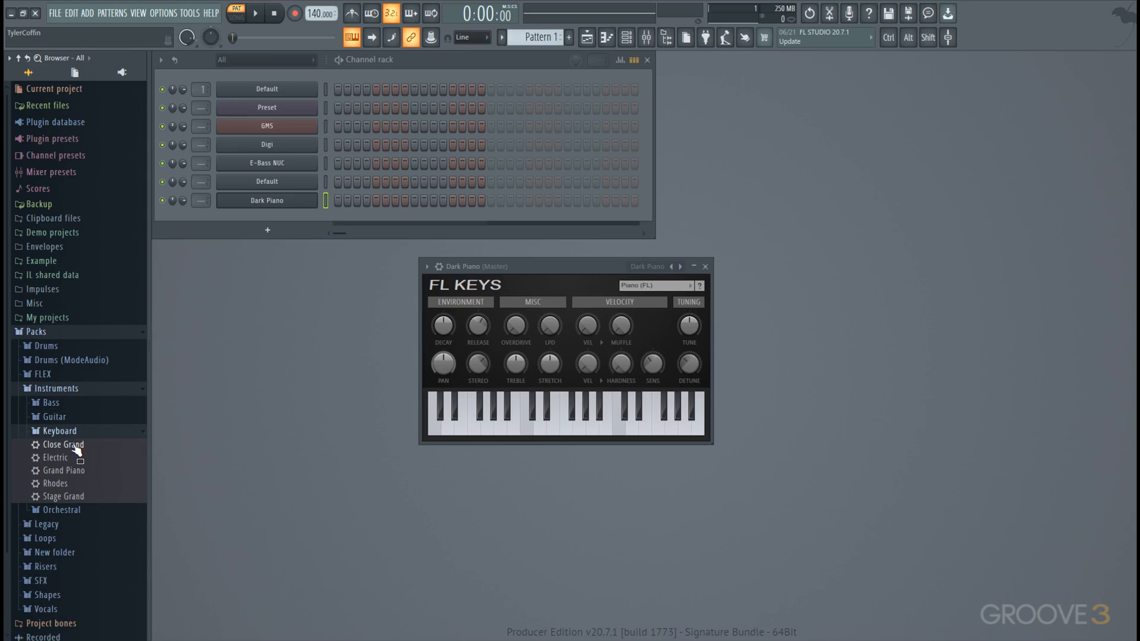
- Add the Close Grand preset as a new channel, move its DirectWave window aside and select zone Close Grand 55
left_click_drag(76, 451, 134, 219)
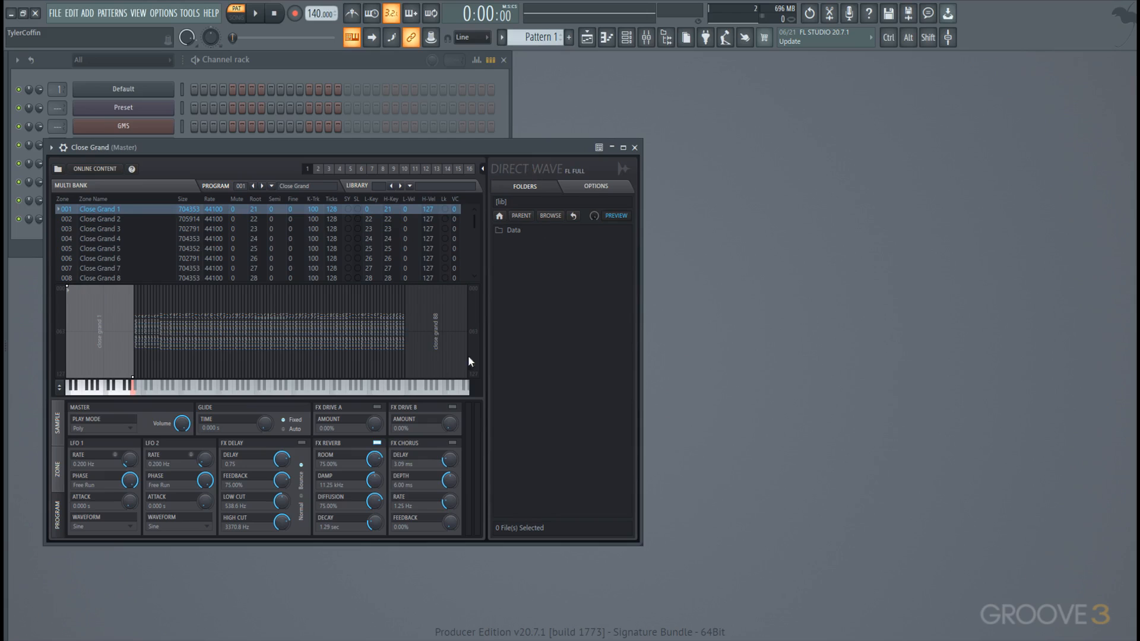
left_click_drag(288, 145, 473, 151)
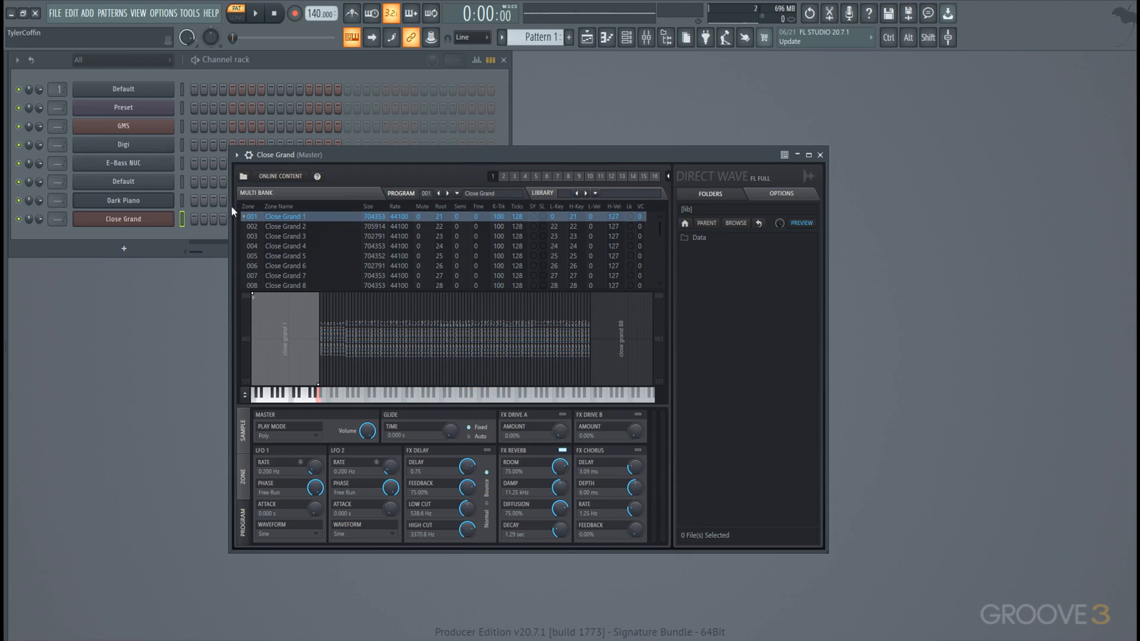
left_click(546, 372)
left_click(488, 366)
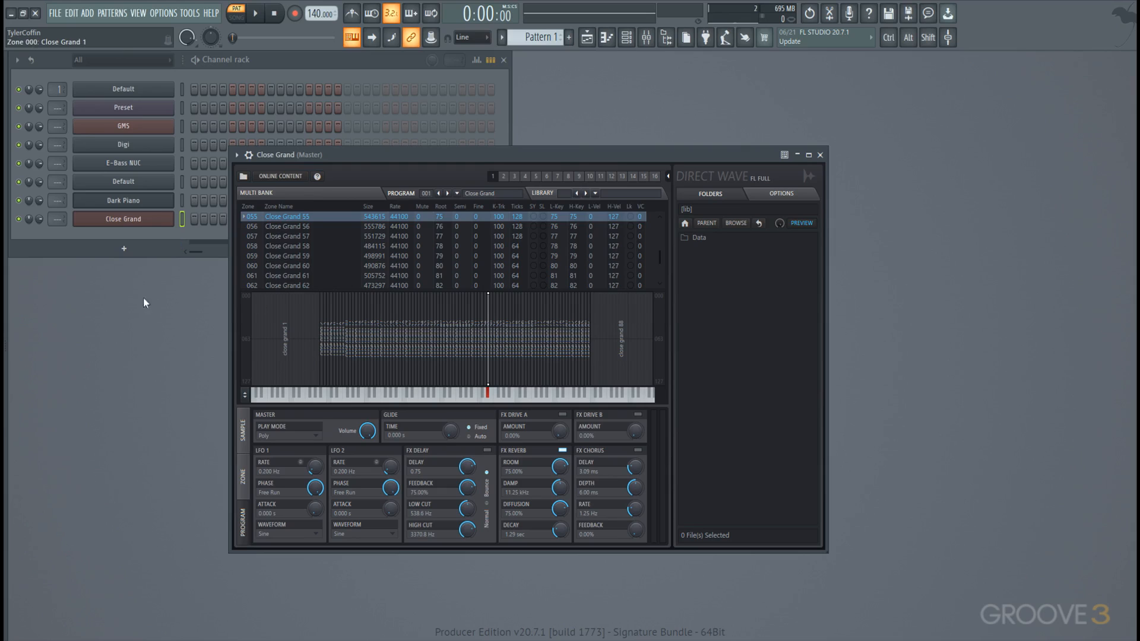
- Add the Rhodes preset from the Keyboard instruments folder in the browser as a new channel
key("alt+F8")
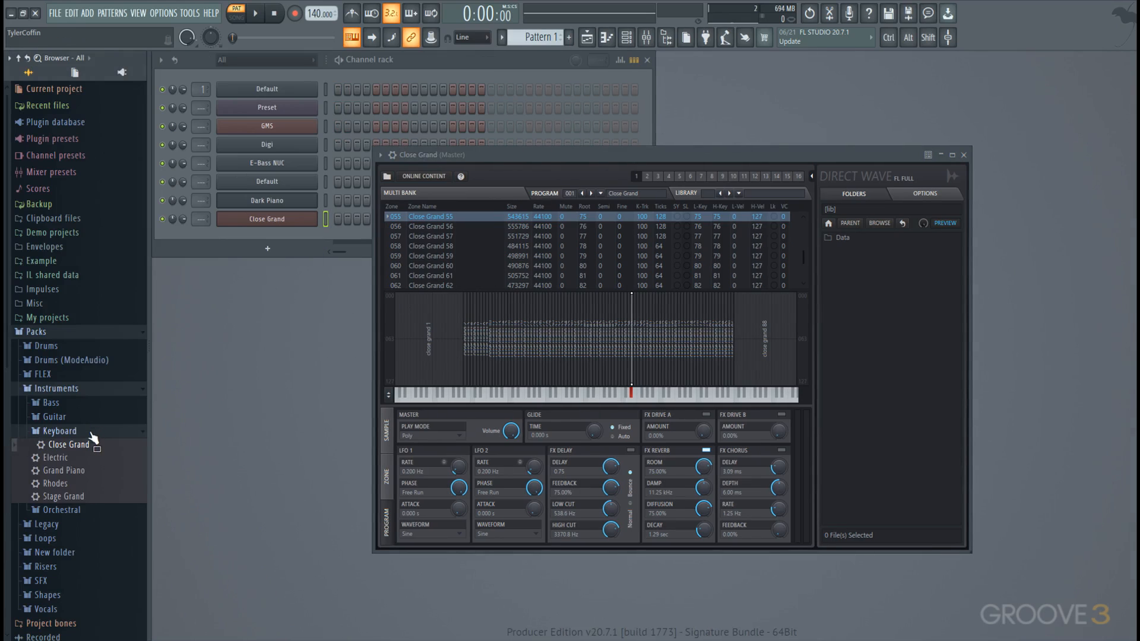
left_click(92, 432)
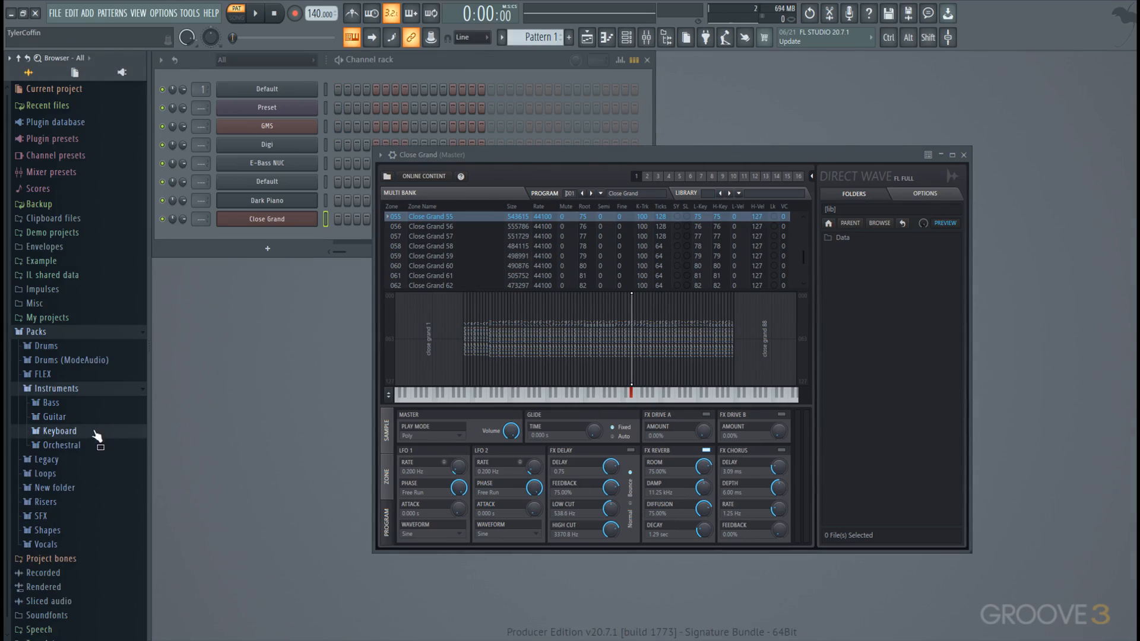
left_click(94, 431)
left_click_drag(86, 487, 145, 232)
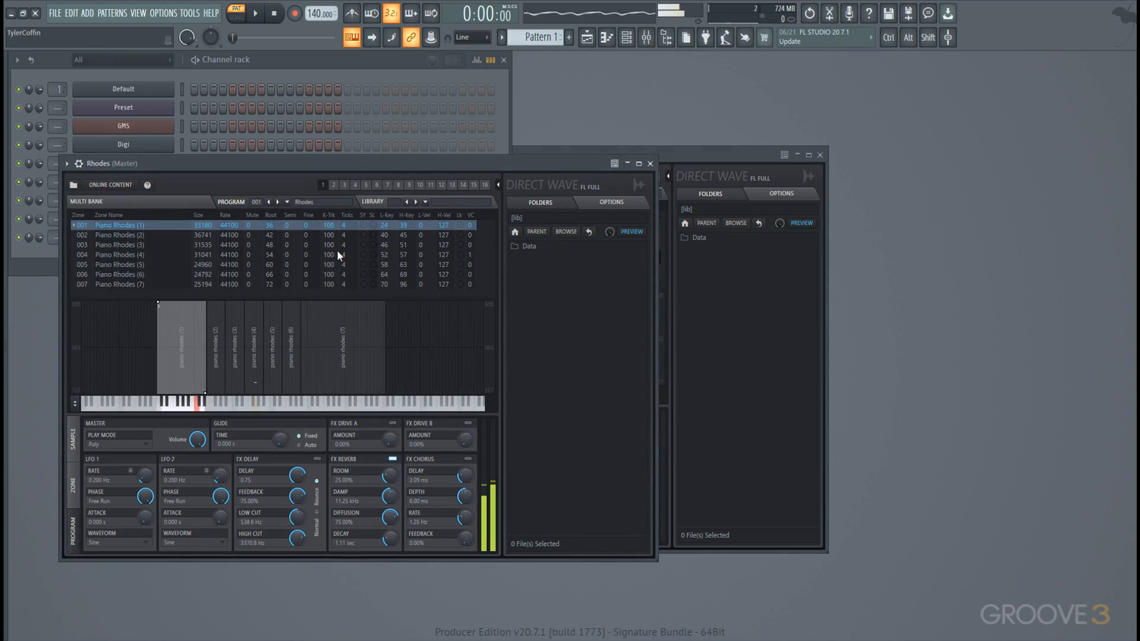
- Add an empty DirectWave channel, move its window for a look, and close all open plugin windows
left_click(321, 62)
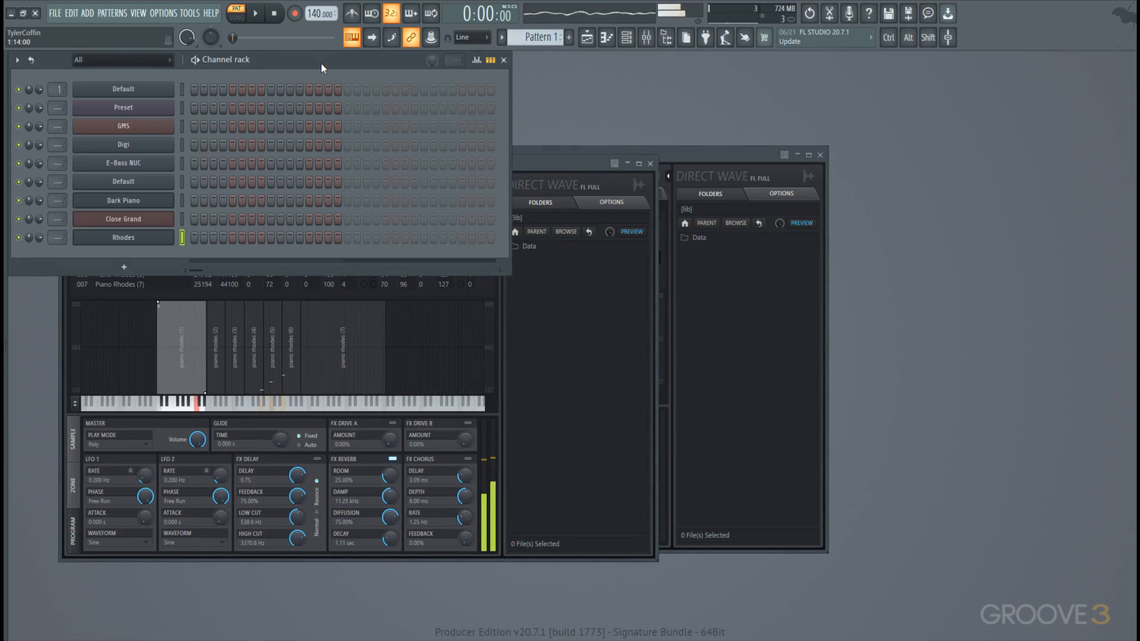
left_click(124, 267)
left_click(158, 438)
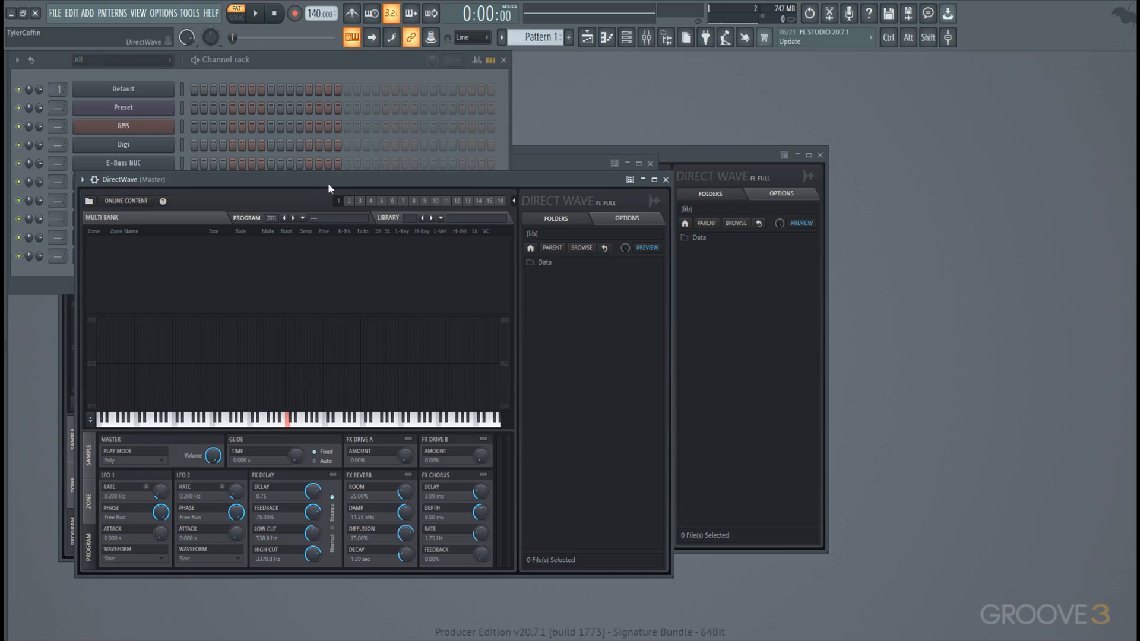
left_click_drag(329, 185, 391, 218)
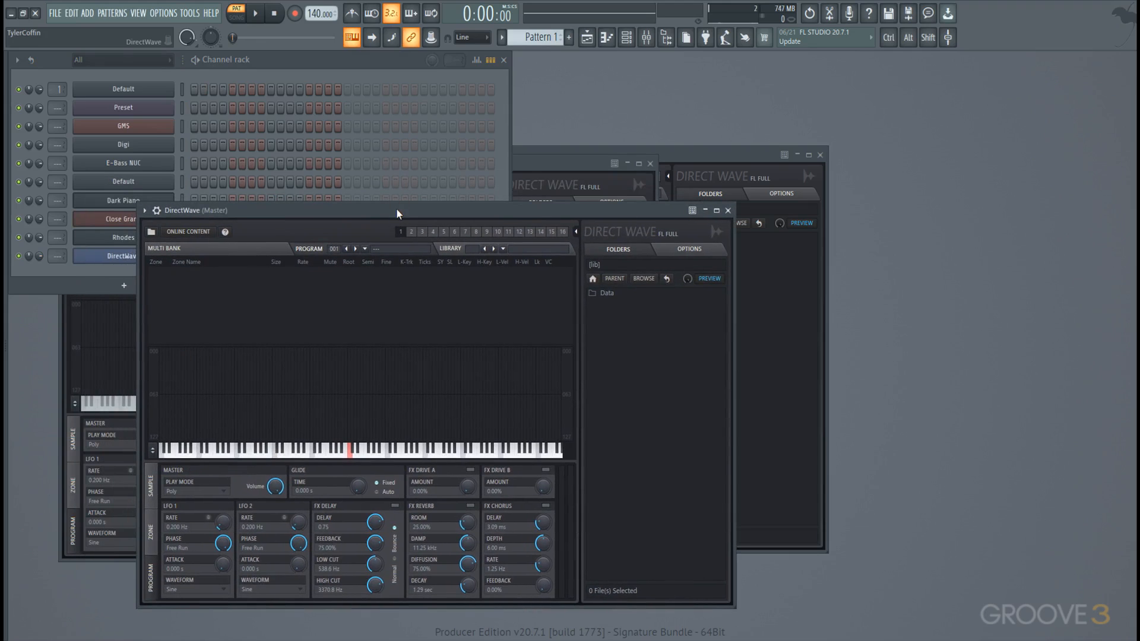
key("alt+F12")
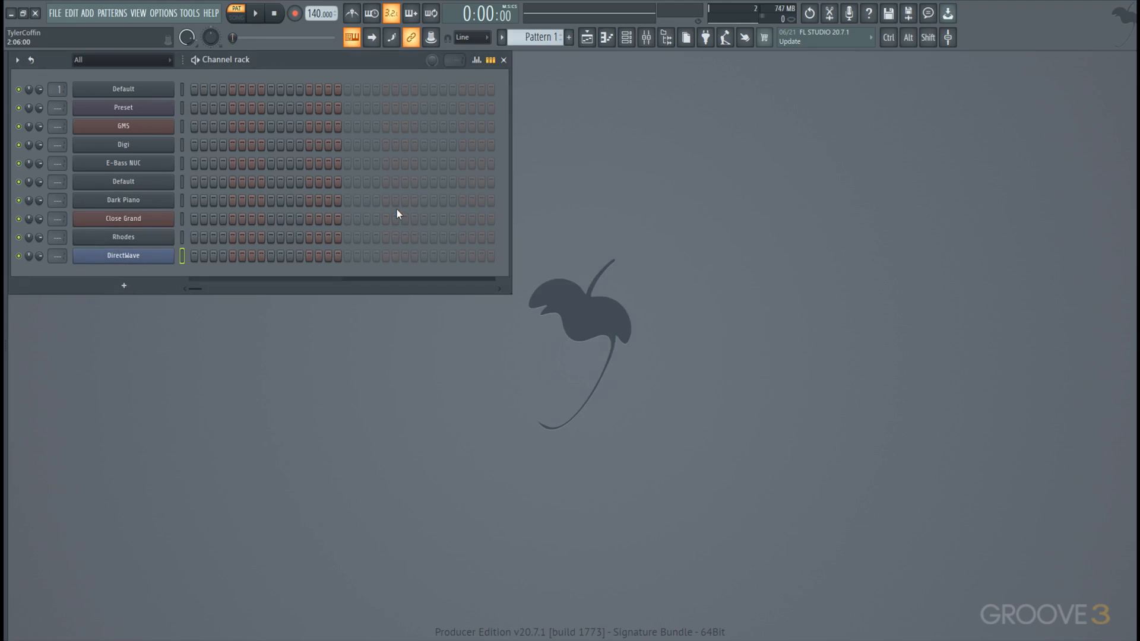
- Add a FLEX channel and move its window away from the channel names
left_click(142, 291)
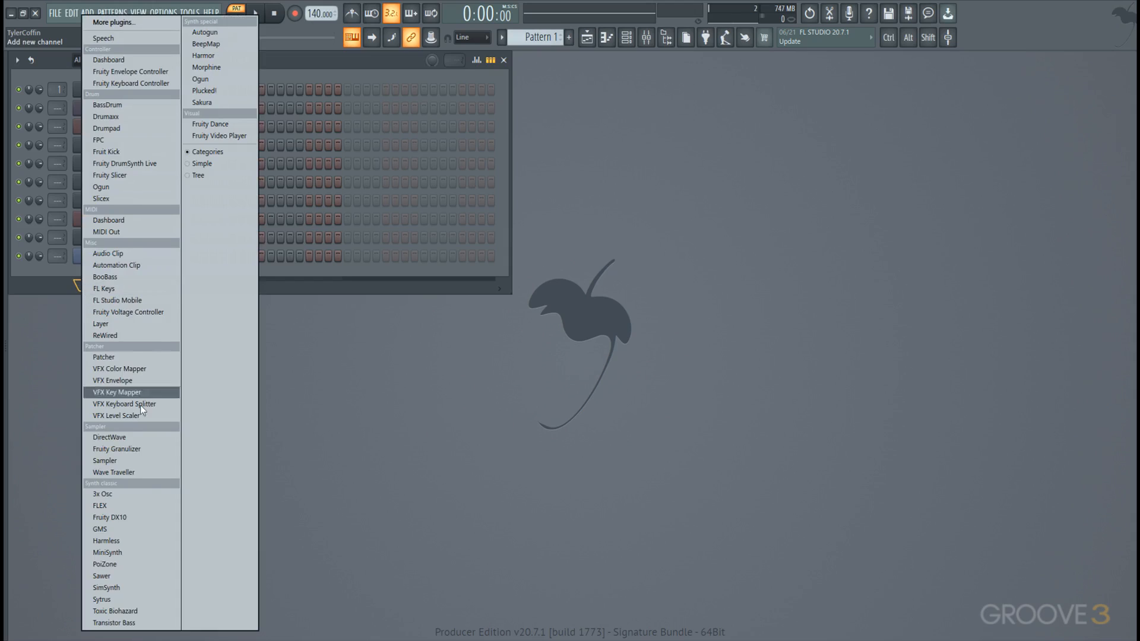
left_click(149, 506)
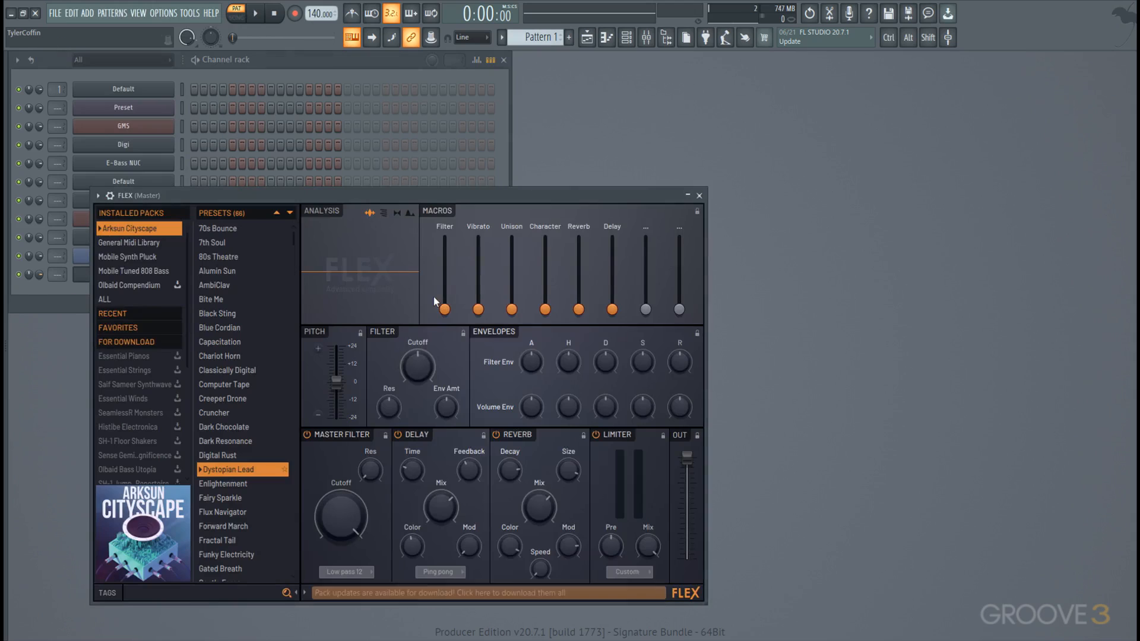
left_click_drag(380, 193, 543, 144)
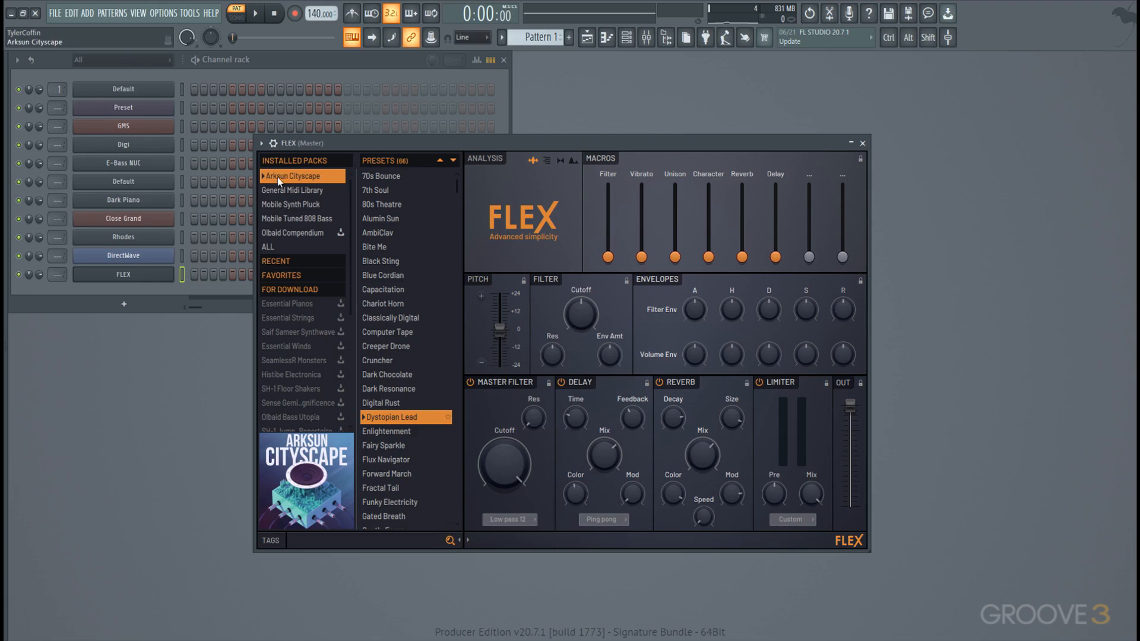
- Try the Bite Me, Creeper Drone and Forward March presets from Arksun Cityscape in FLEX, and load Funky Electricity
left_click(380, 247)
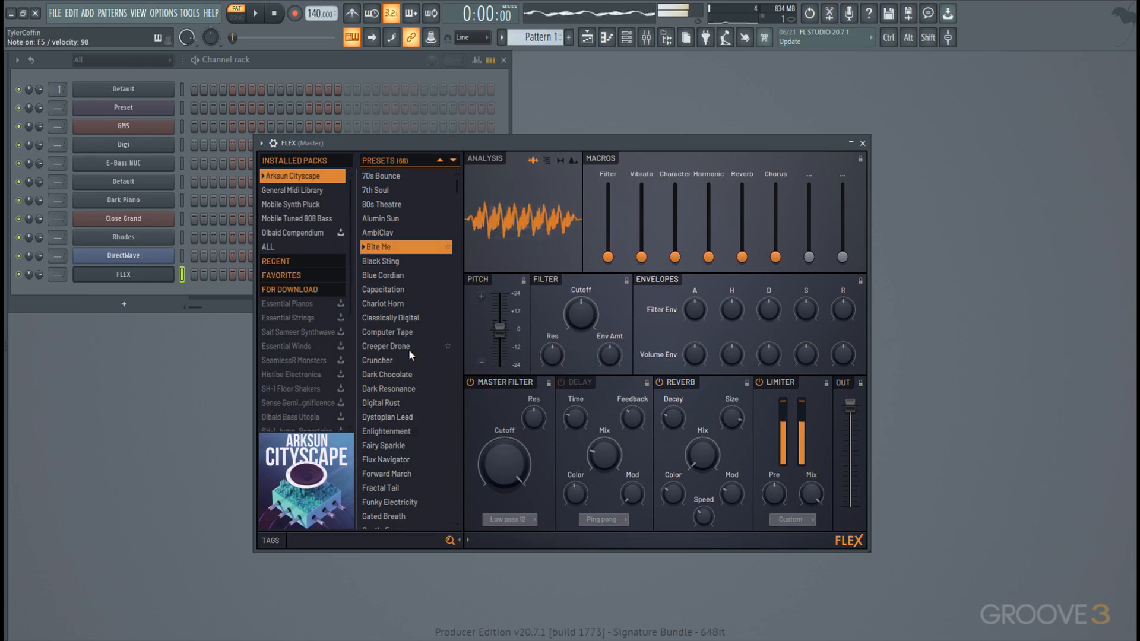
left_click(408, 348)
left_click(405, 474)
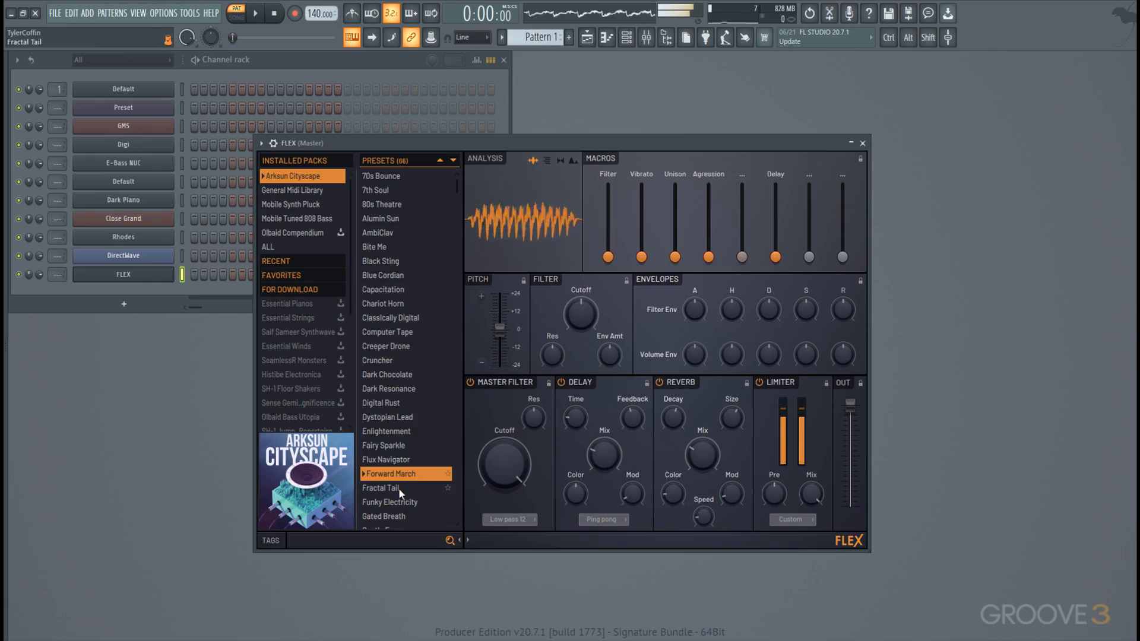
left_click(404, 502)
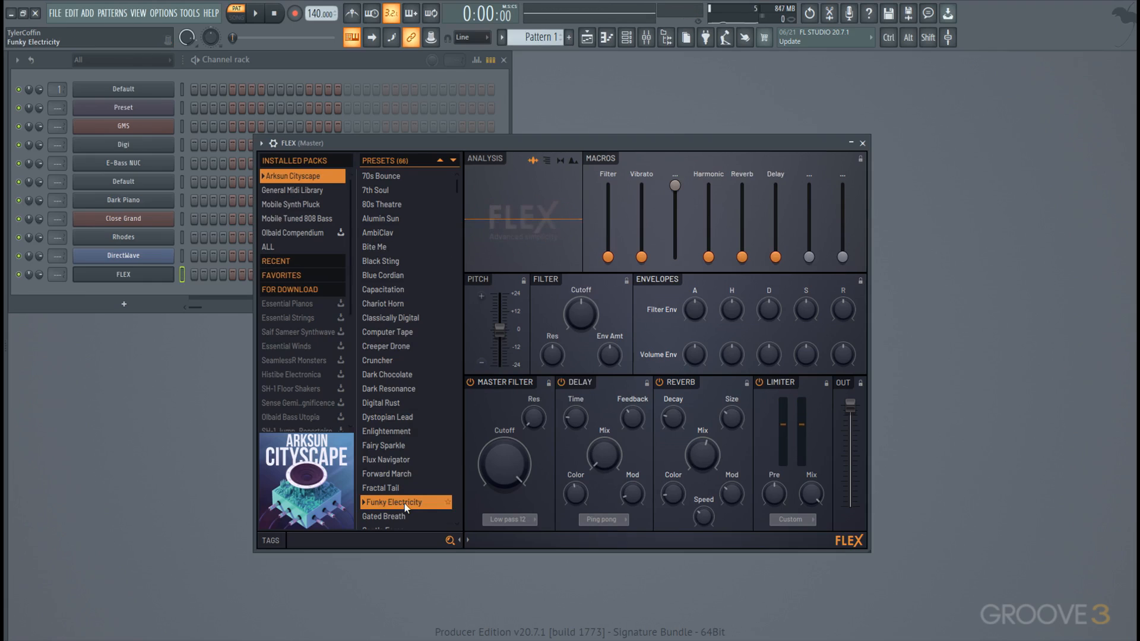
- Show FLEX's preset tags, try the Drone, Organ and Bell types, and filter the presets to type Pad with style Dark
left_click(268, 542)
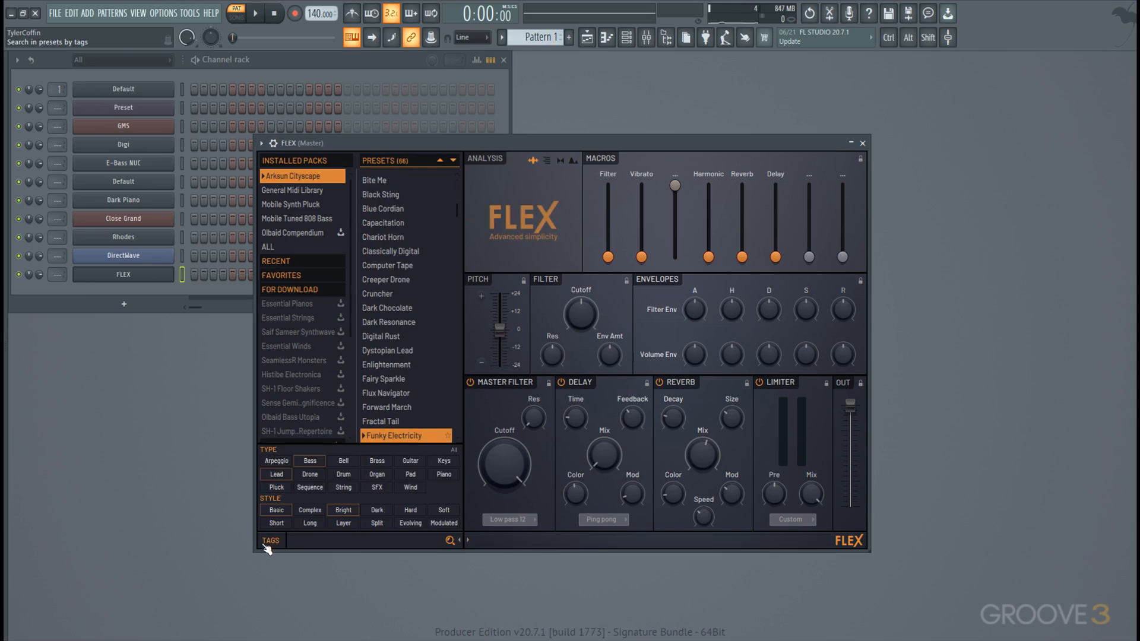
left_click(314, 475)
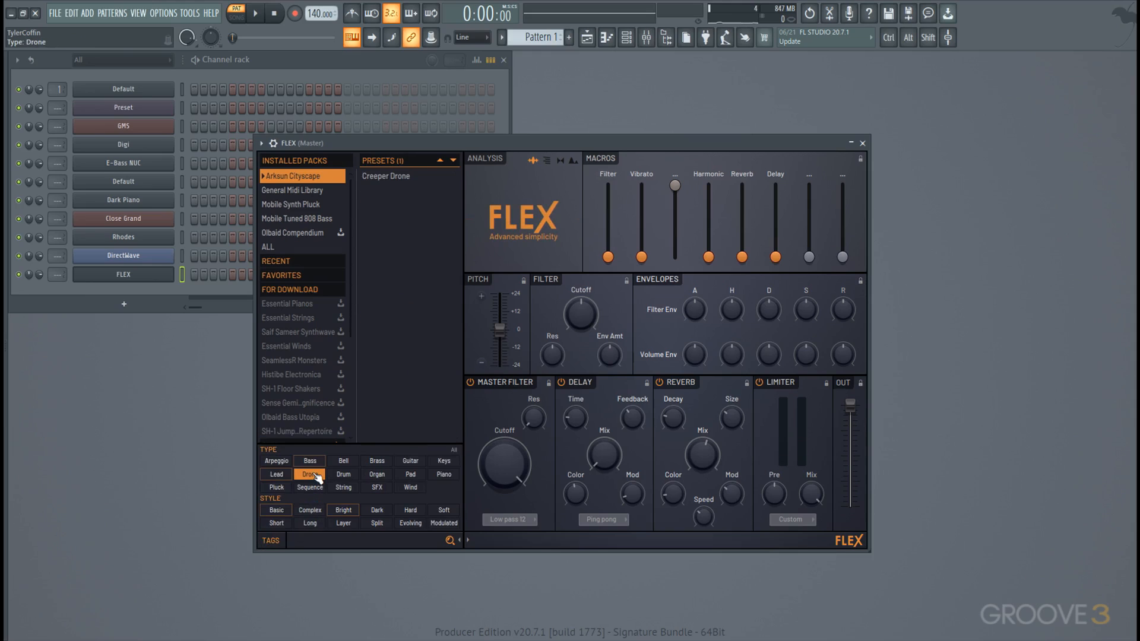
left_click(374, 475)
left_click(349, 462)
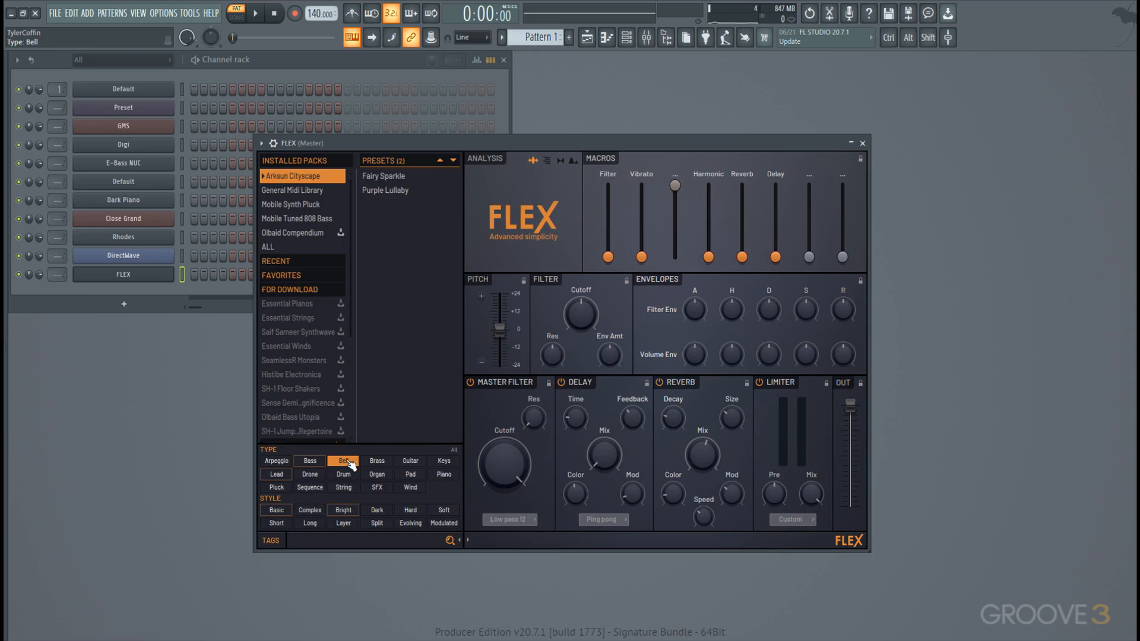
left_click(411, 476)
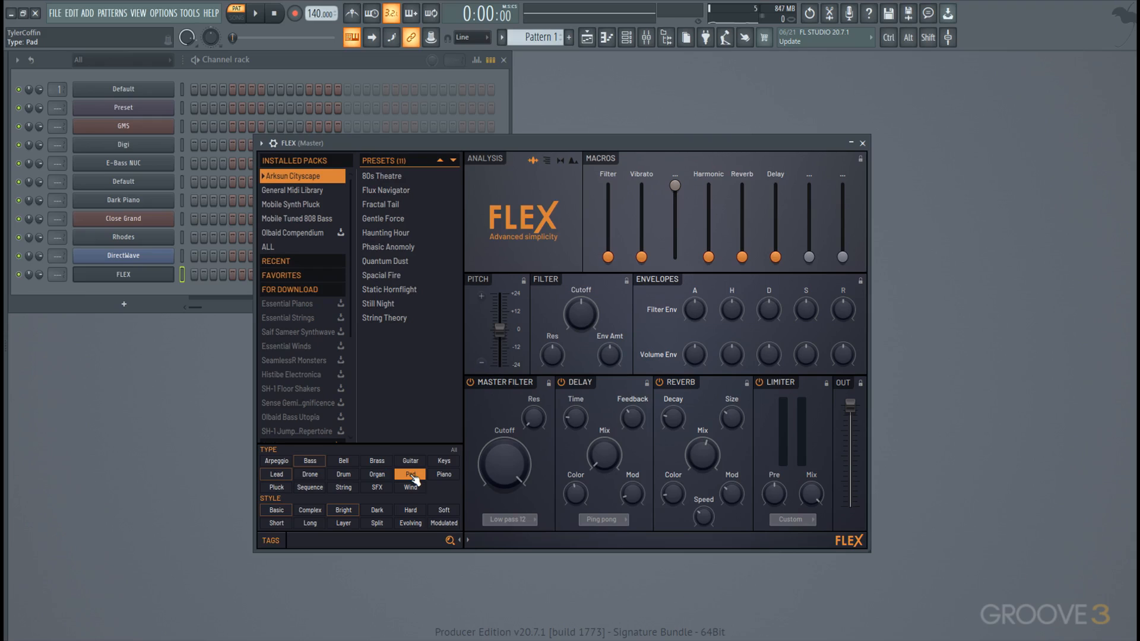
left_click(385, 513)
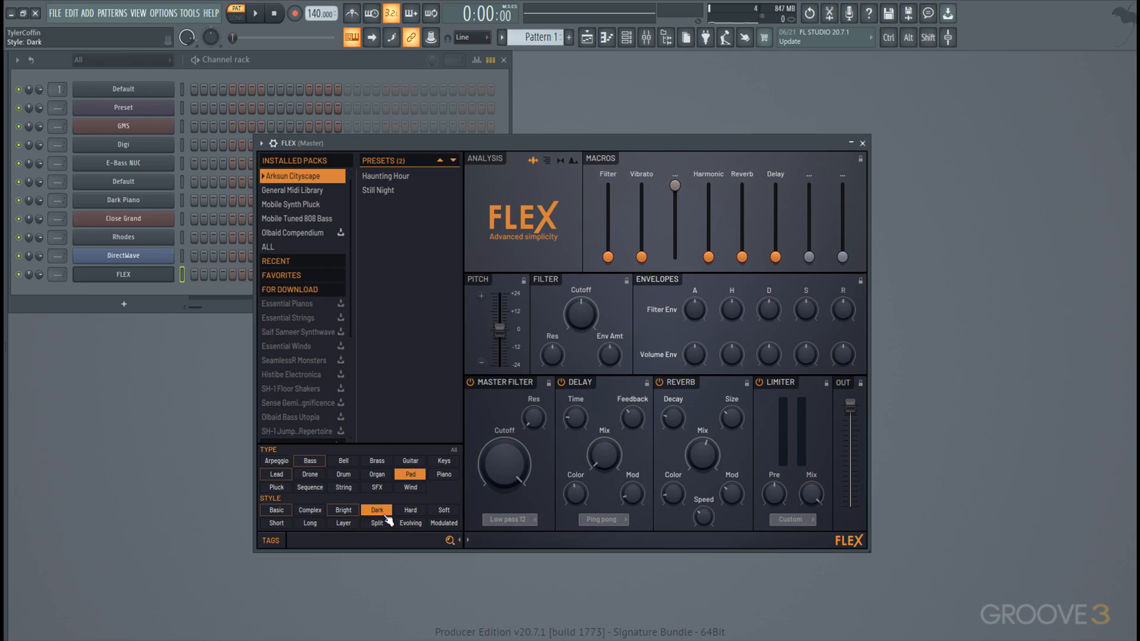
- Load the Haunting Hour preset, clear the Dark style, filter the pads by the Complex style, and load String Theory
left_click(396, 180)
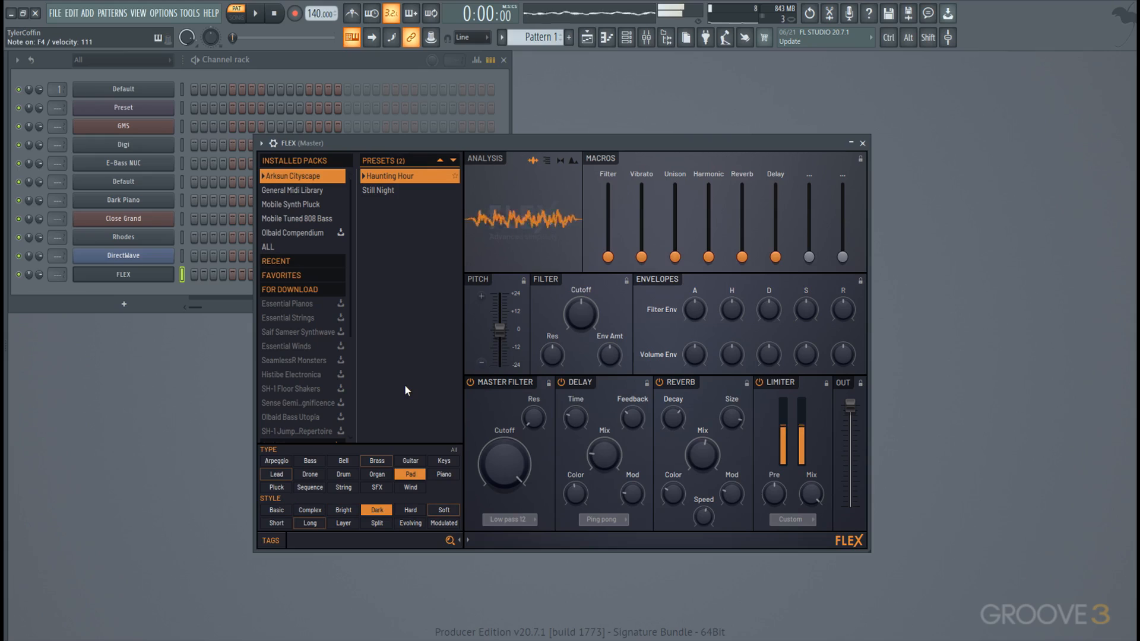
left_click(377, 512)
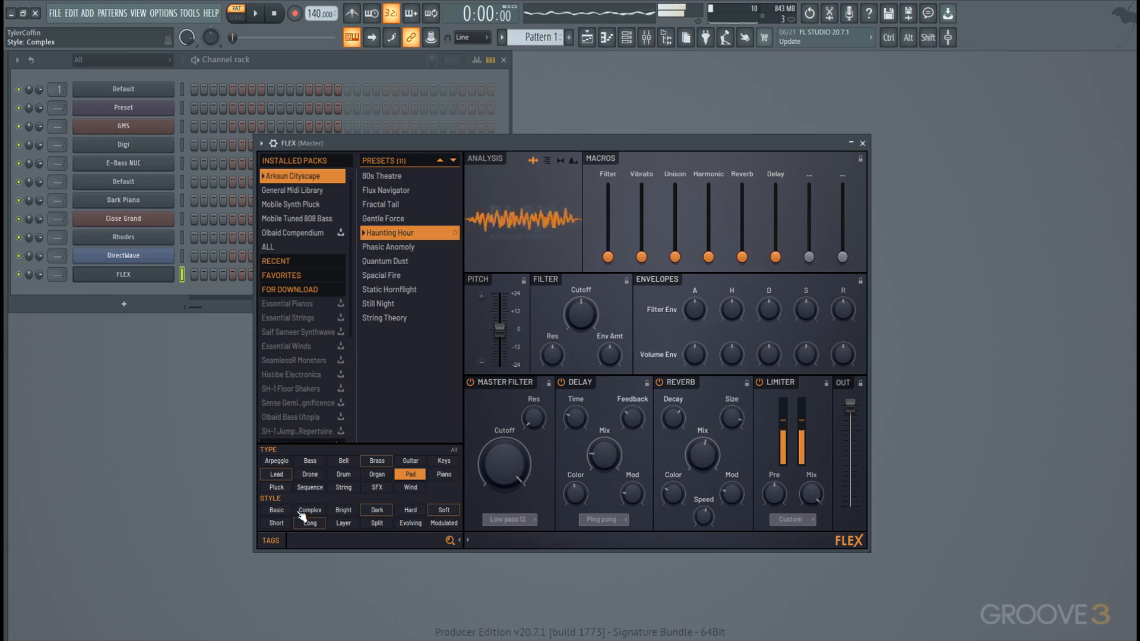
left_click(310, 510)
left_click(388, 193)
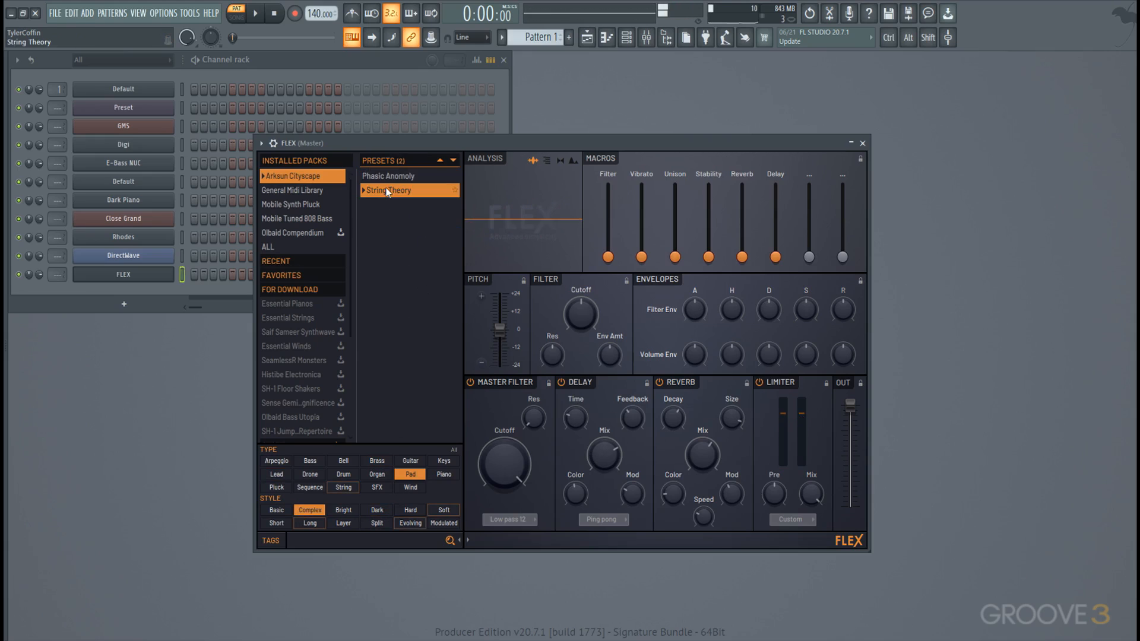
- Filter the pad presets by the Basic, Layer and Short styles in turn, ending with the Long style
left_click(285, 513)
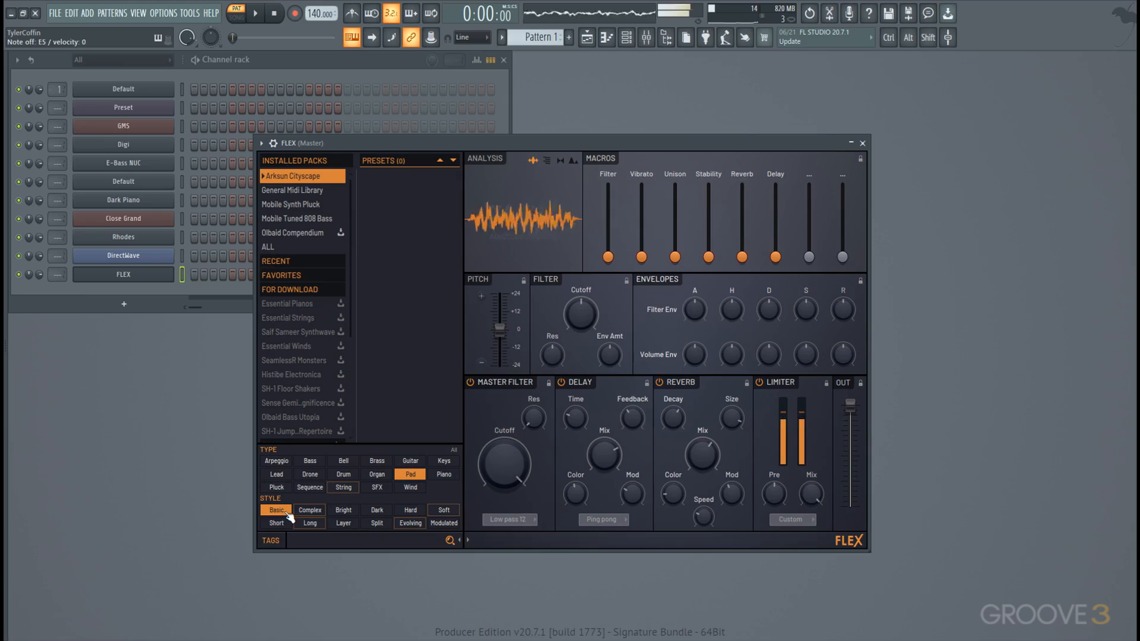
left_click(310, 524)
left_click(345, 524)
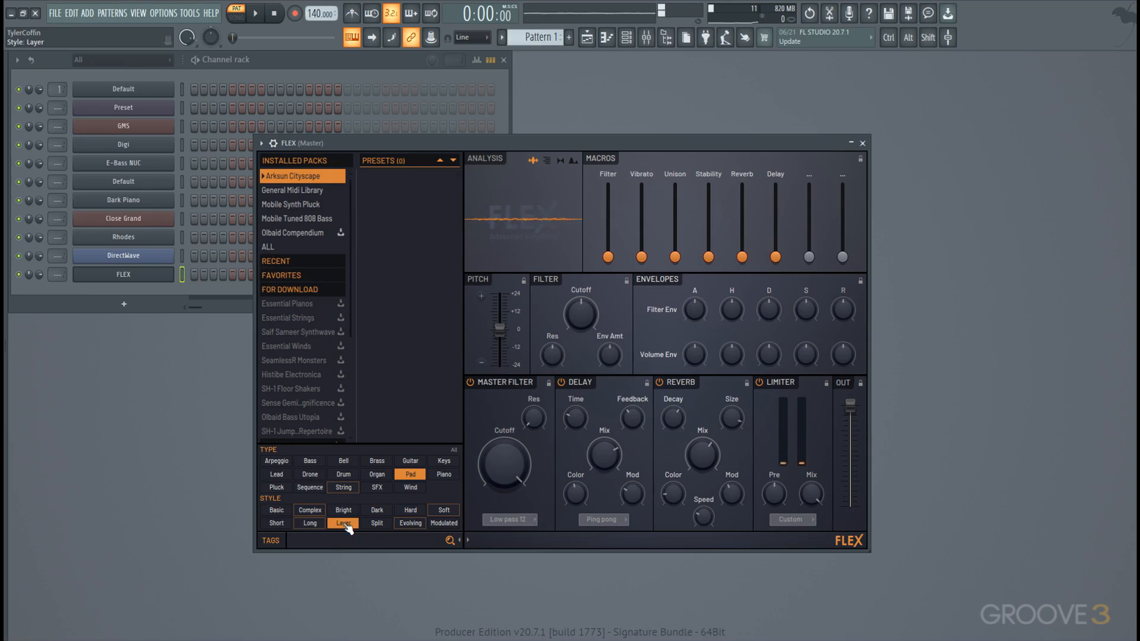
left_click(301, 524)
left_click(280, 524)
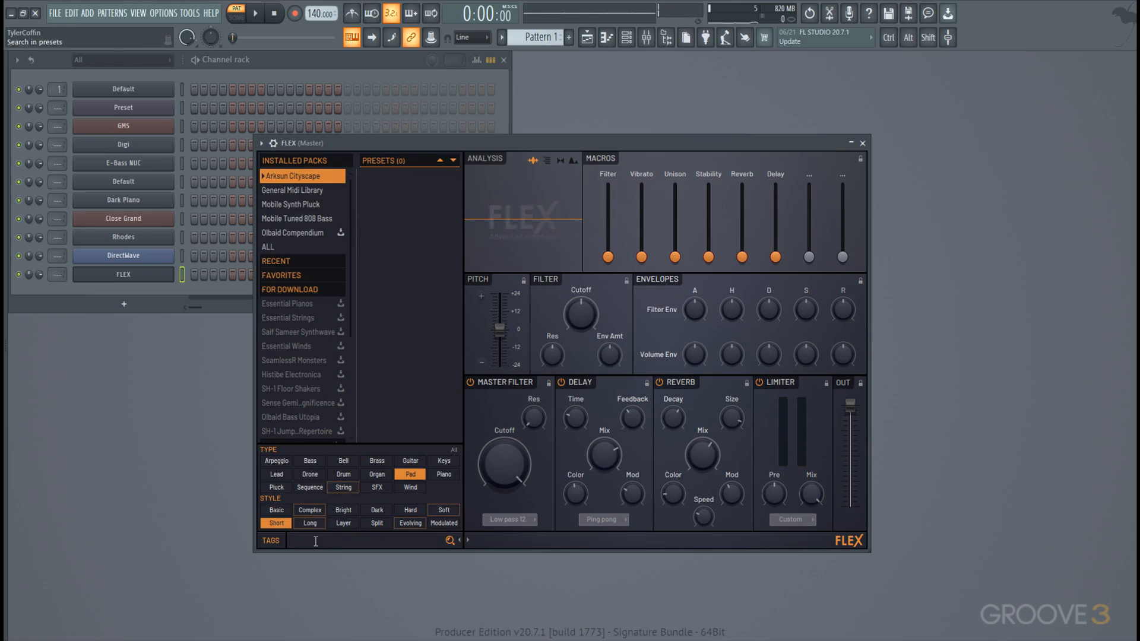
left_click(310, 523)
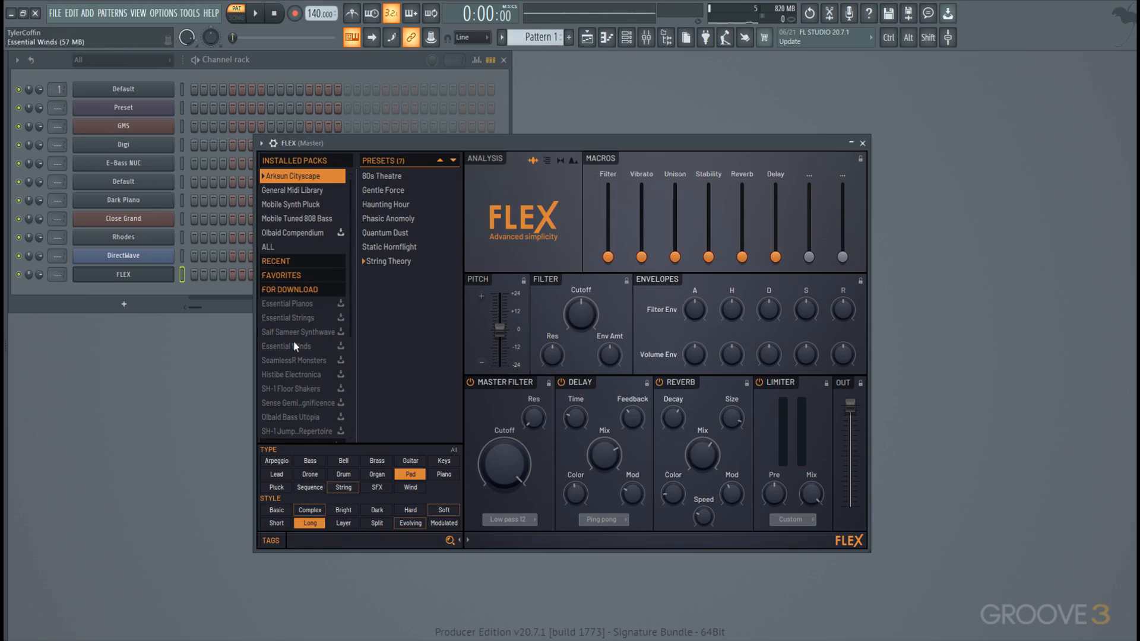
- Choose the General Midi Library pack, try pads including Brightness 2, Bottle Blow, Sci-Fi and Sweep Pad, and load Star Theme
scroll(295, 360, "down", 3)
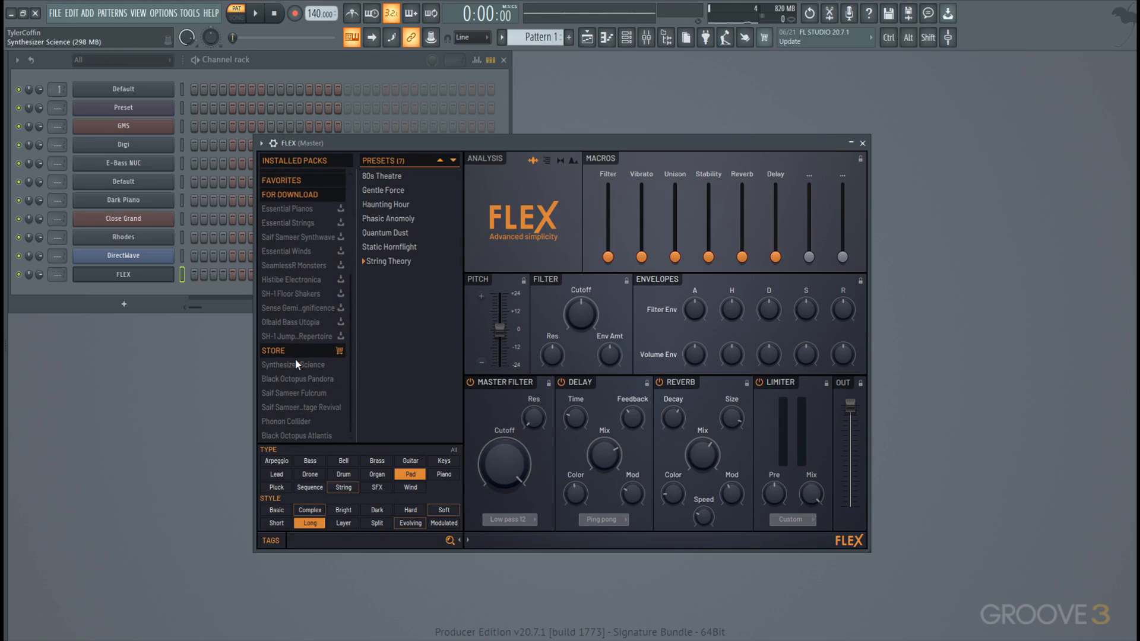
scroll(298, 381, "up", 3)
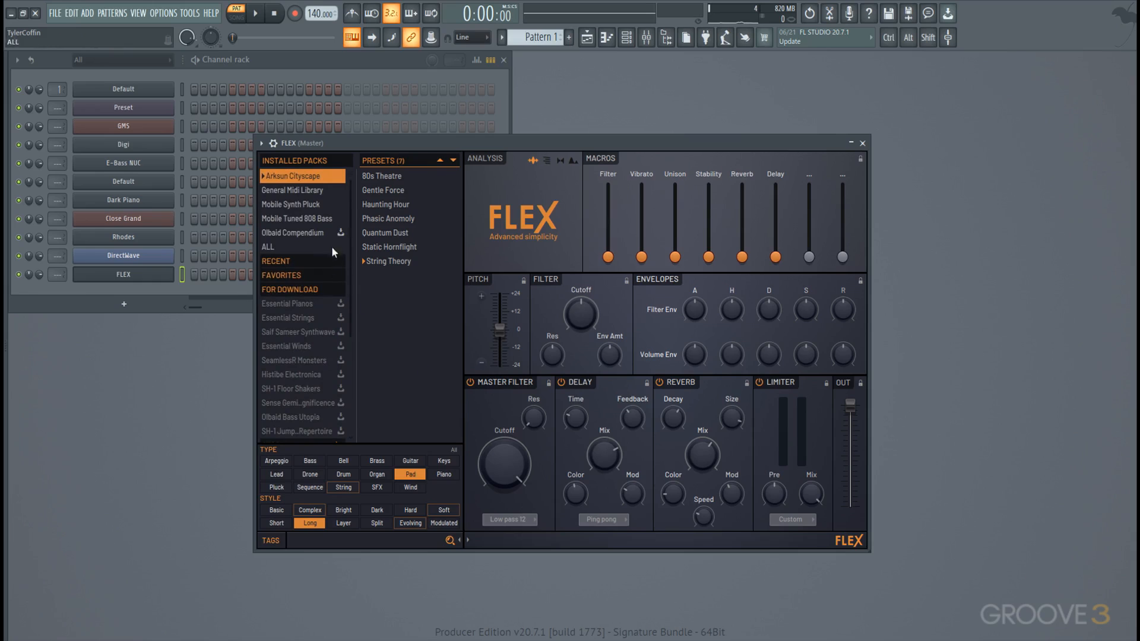
left_click(295, 196)
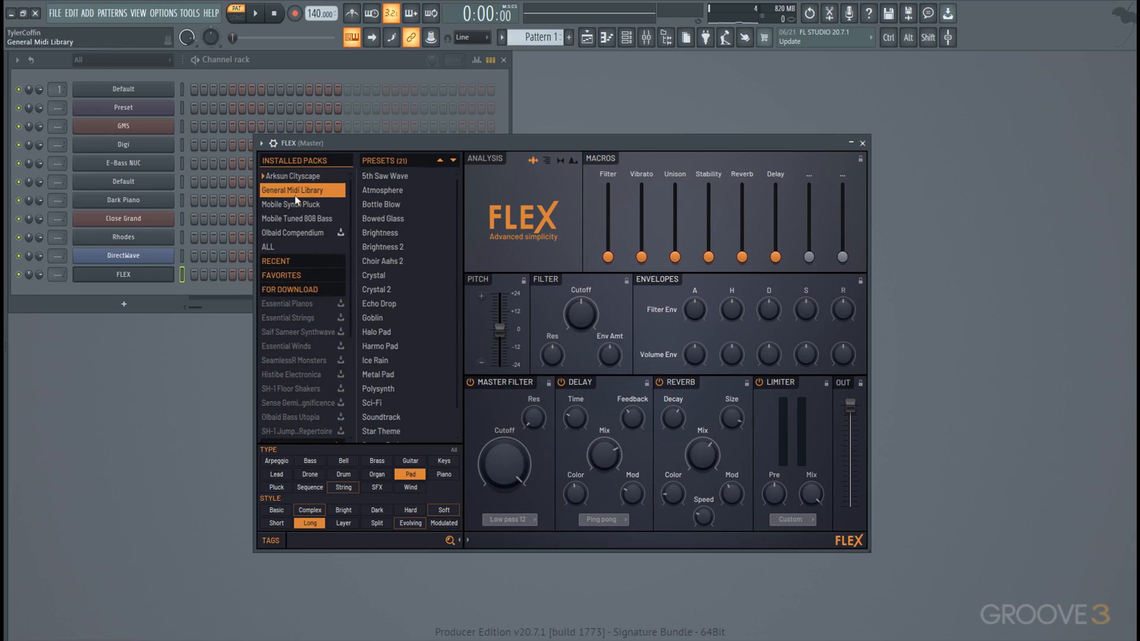
left_click(419, 252)
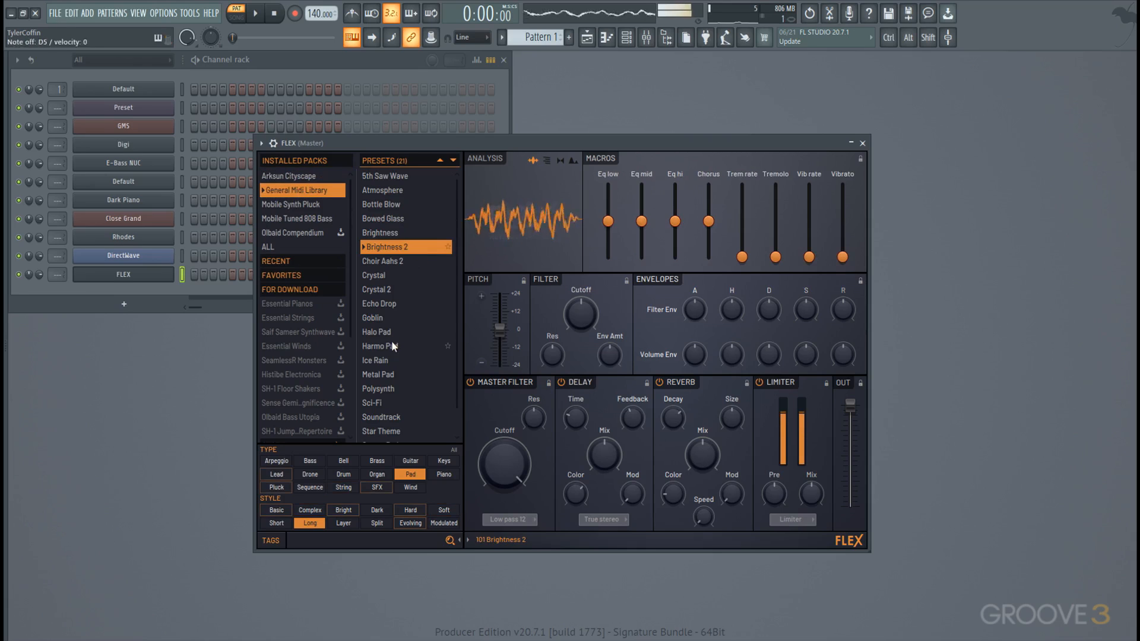
left_click(408, 303)
left_click(398, 202)
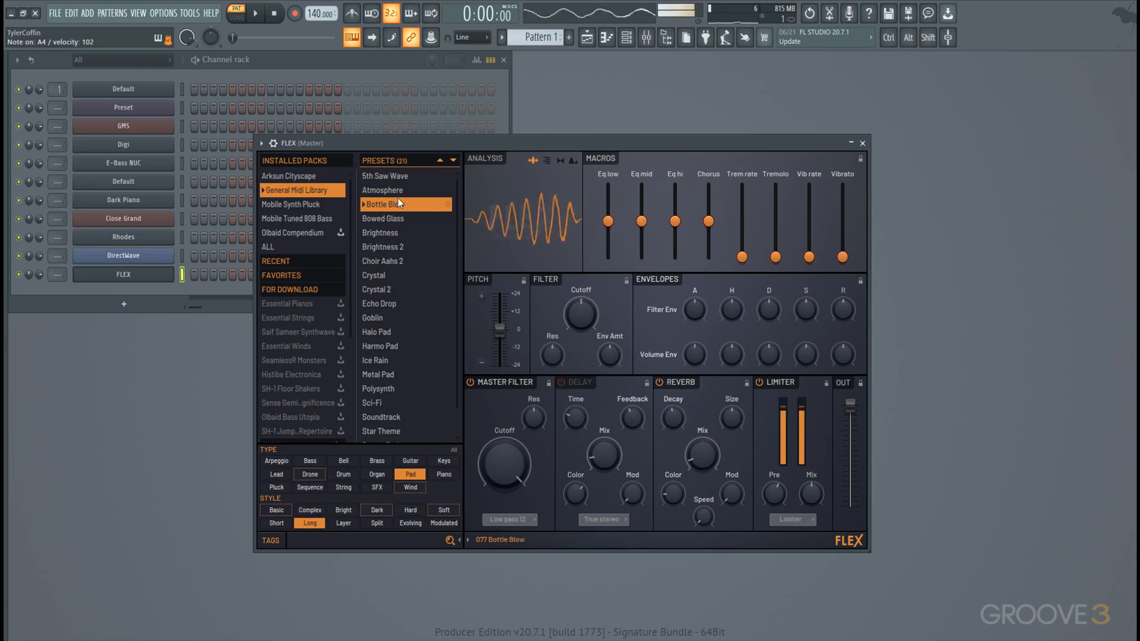
left_click(387, 396)
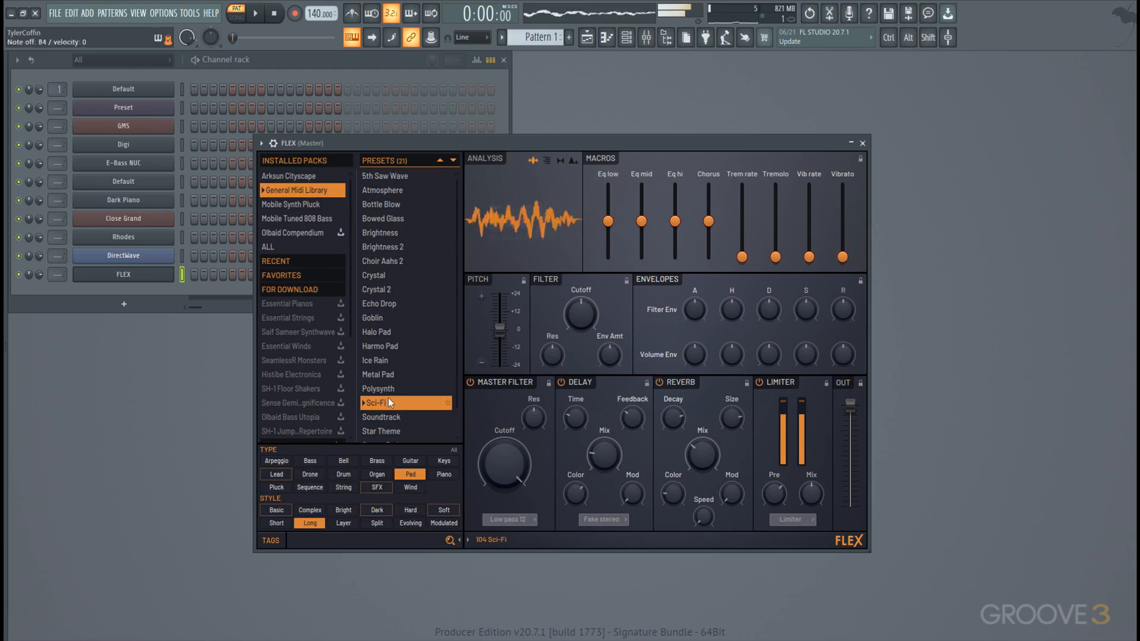
scroll(388, 398, "down", 1)
left_click(390, 400)
left_click(390, 421)
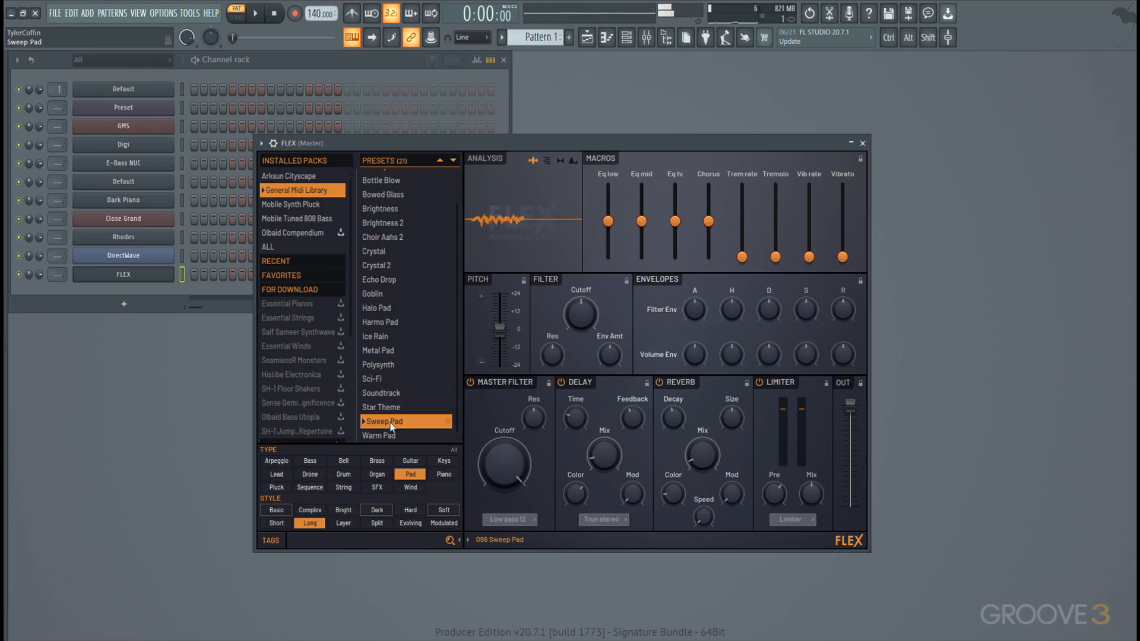
left_click(389, 407)
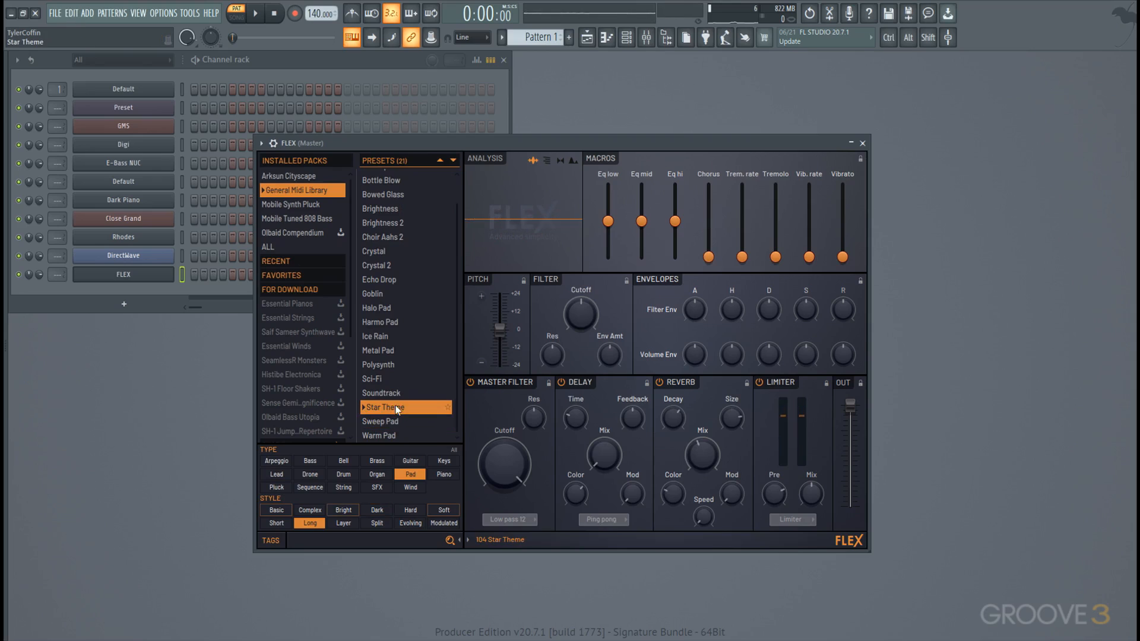
- Filter by type Drum without the Long style, try Drum Brush Kit, Rev Cymbal, Timpani, Taiko and Synth Drum, and load Drum Analog Kit
left_click(345, 475)
left_click(319, 528)
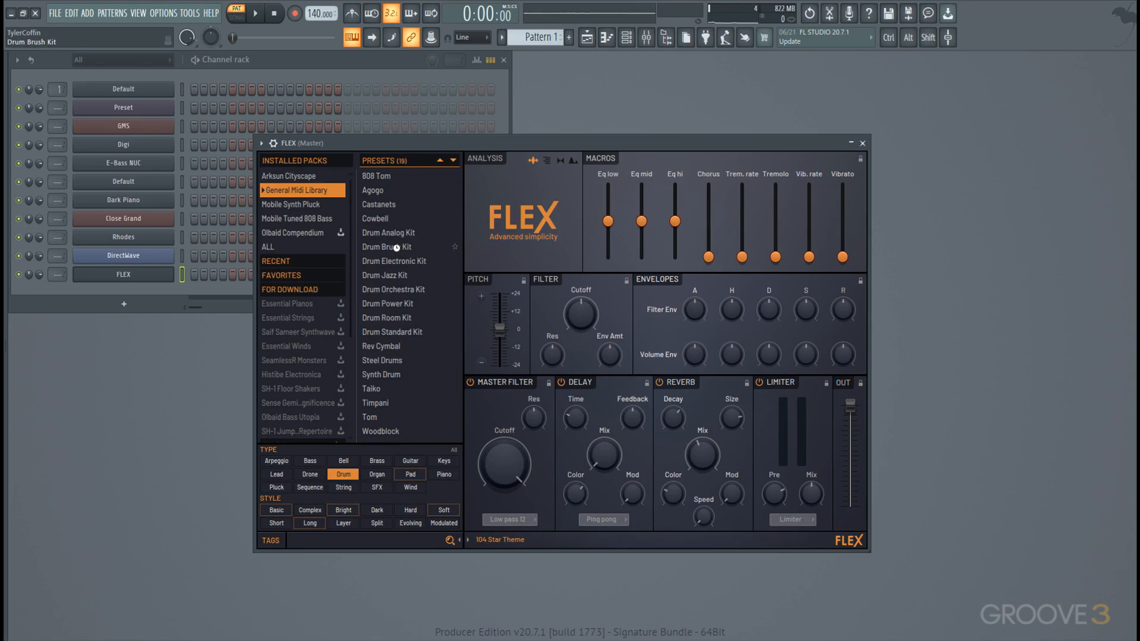
left_click(397, 248)
left_click(389, 348)
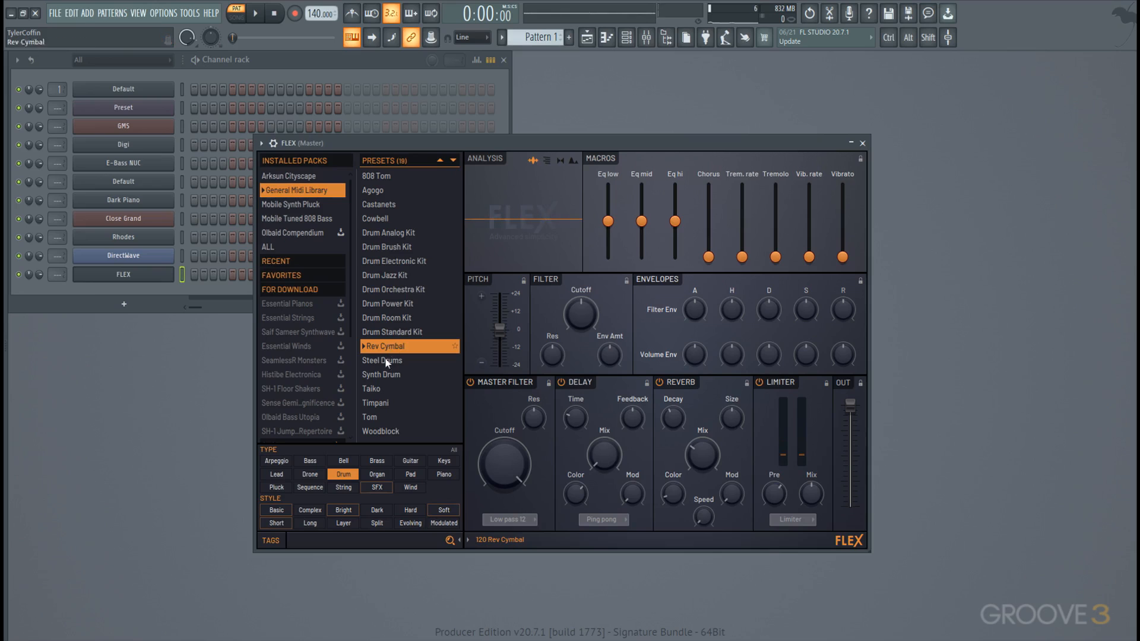
left_click(382, 402)
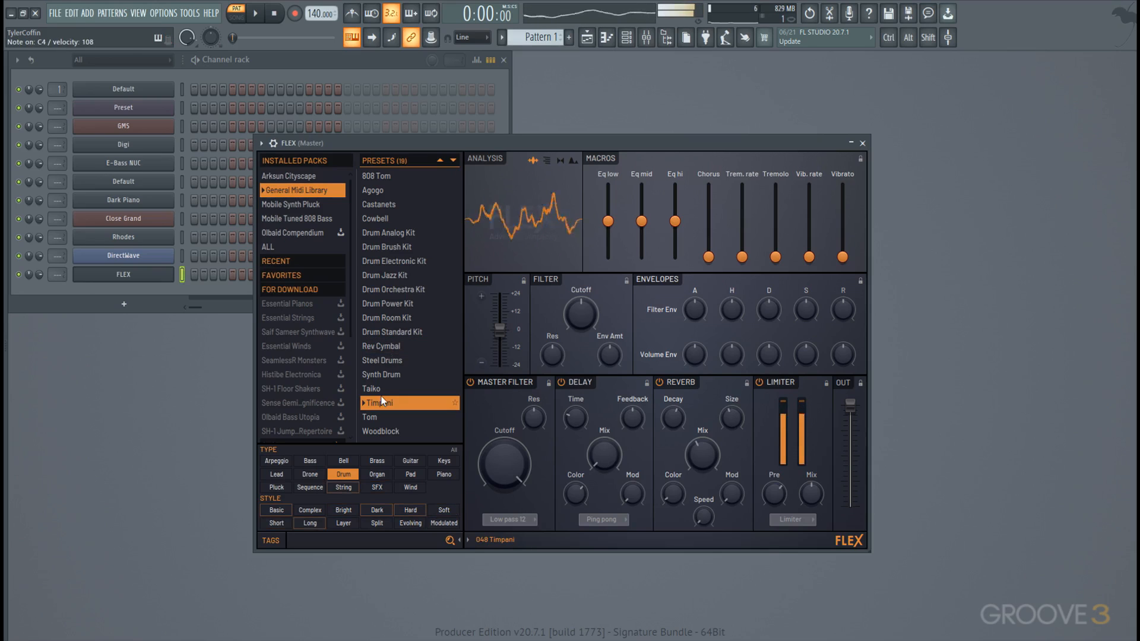
left_click(388, 386)
left_click(392, 375)
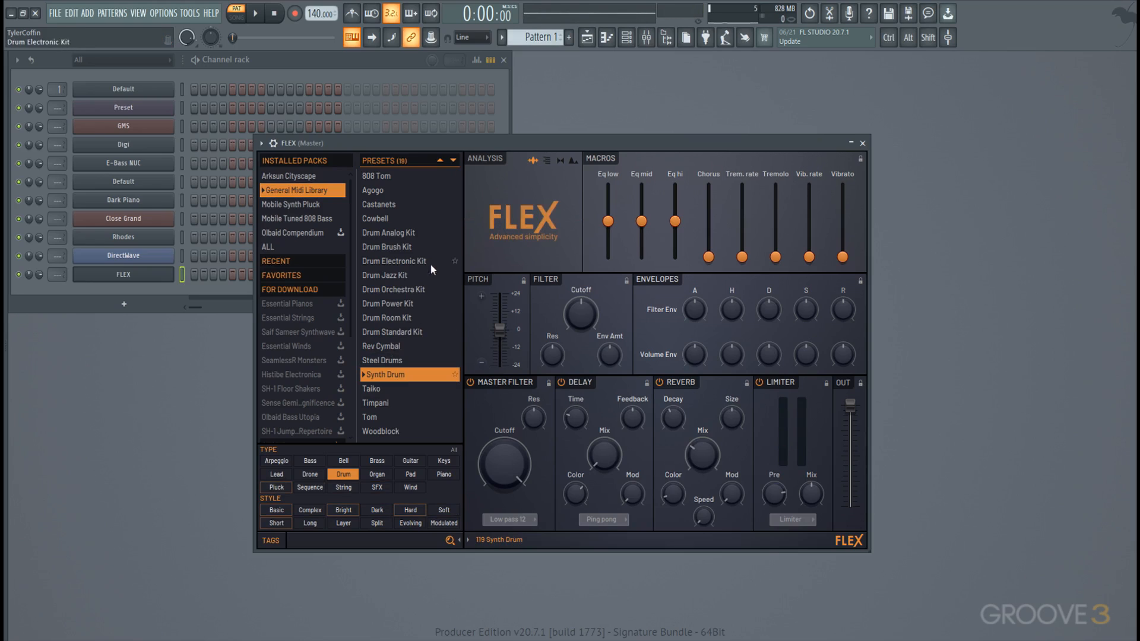
left_click(404, 233)
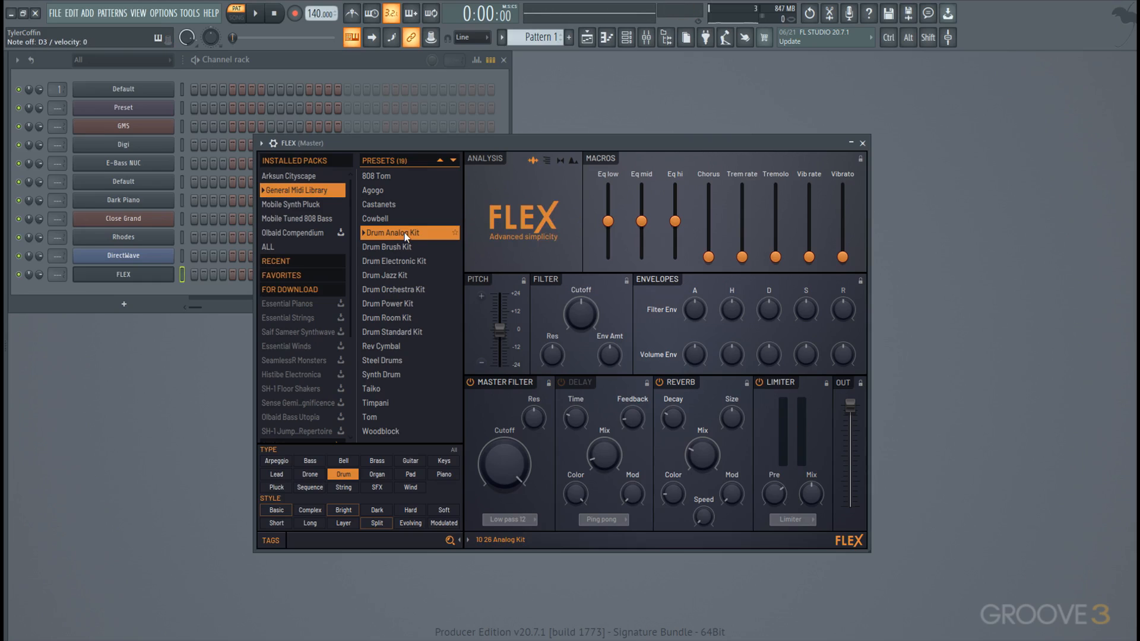
- Add an FPC channel to the channel rack and move its plugin window clear of the channel names
left_click(125, 308)
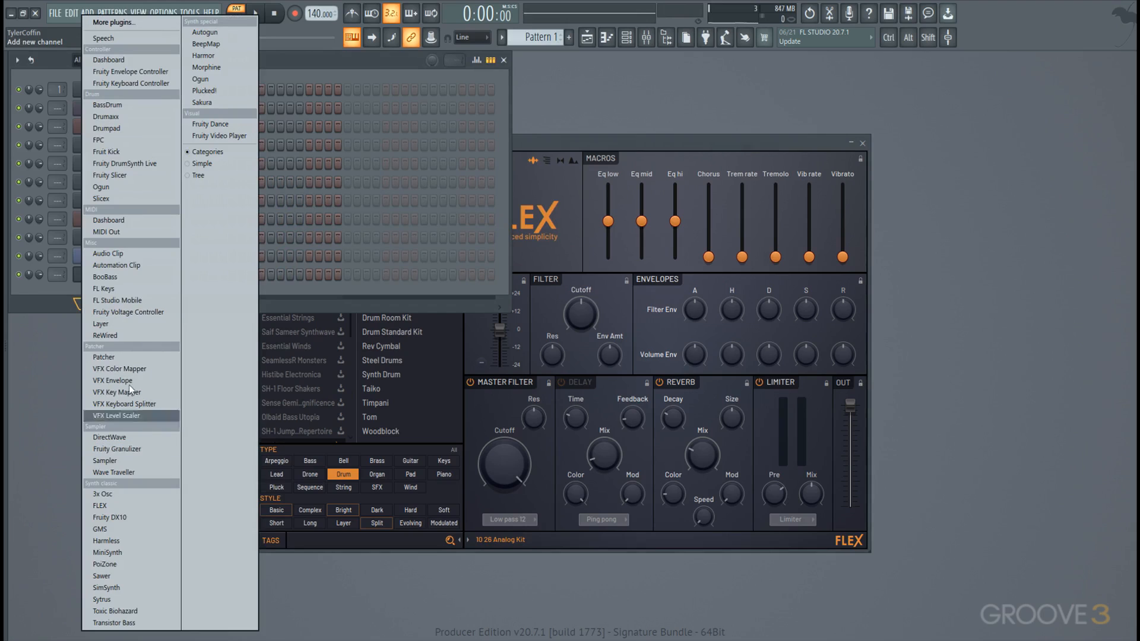
left_click(153, 146)
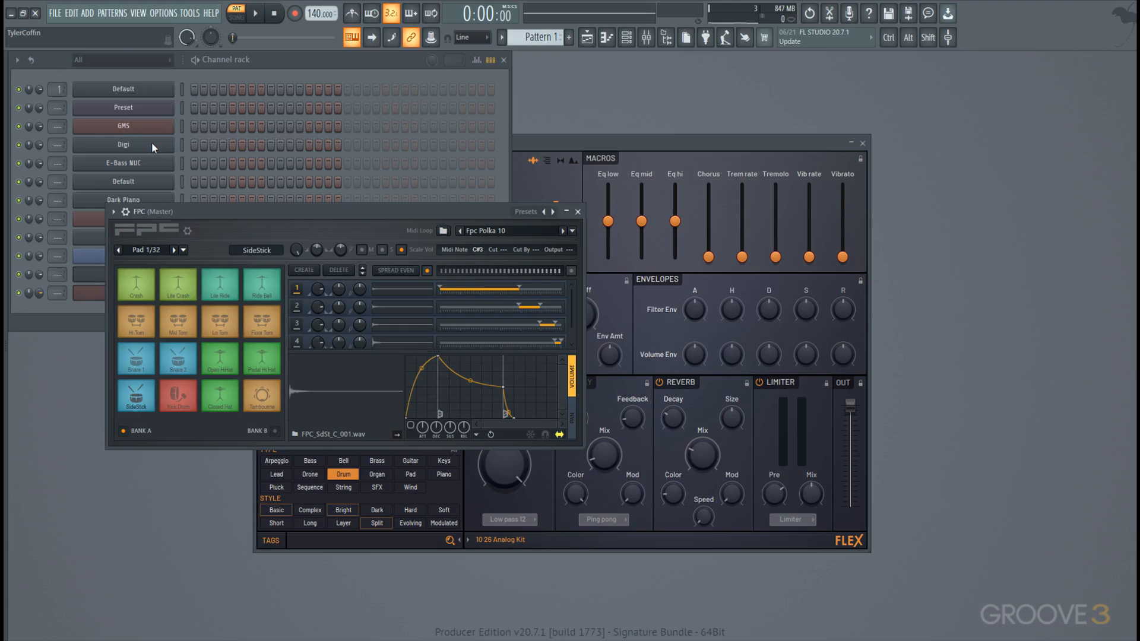
left_click_drag(298, 221, 433, 192)
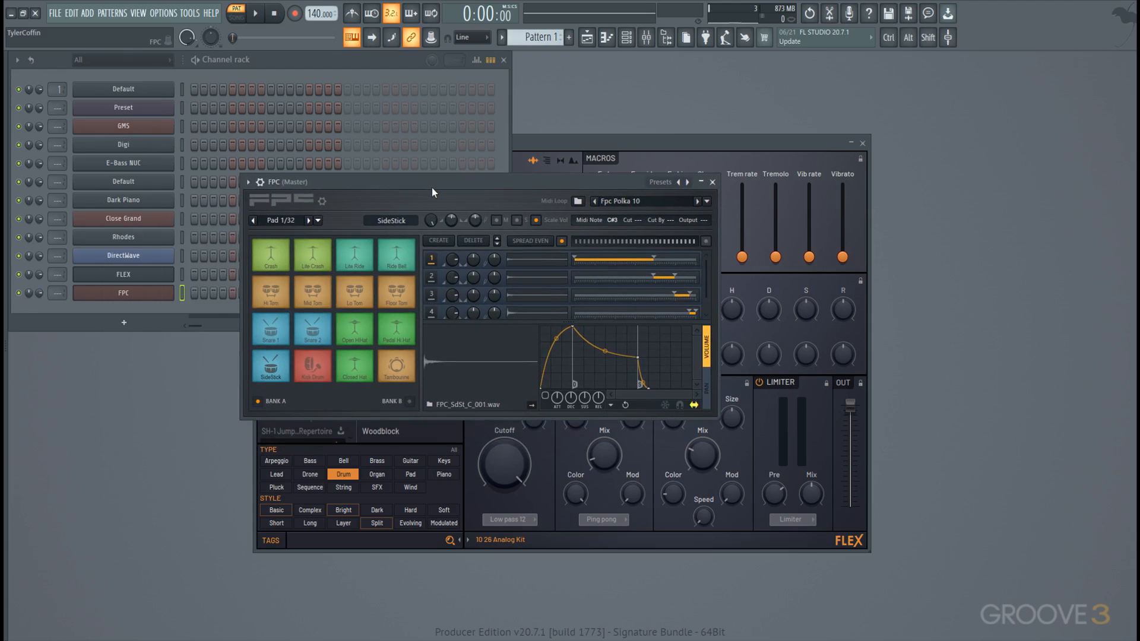
- Audition the SideStick, Kick Drum, Closed Hat and Tambourine pads in FPC
left_click(284, 368)
left_click(313, 365)
left_click(355, 366)
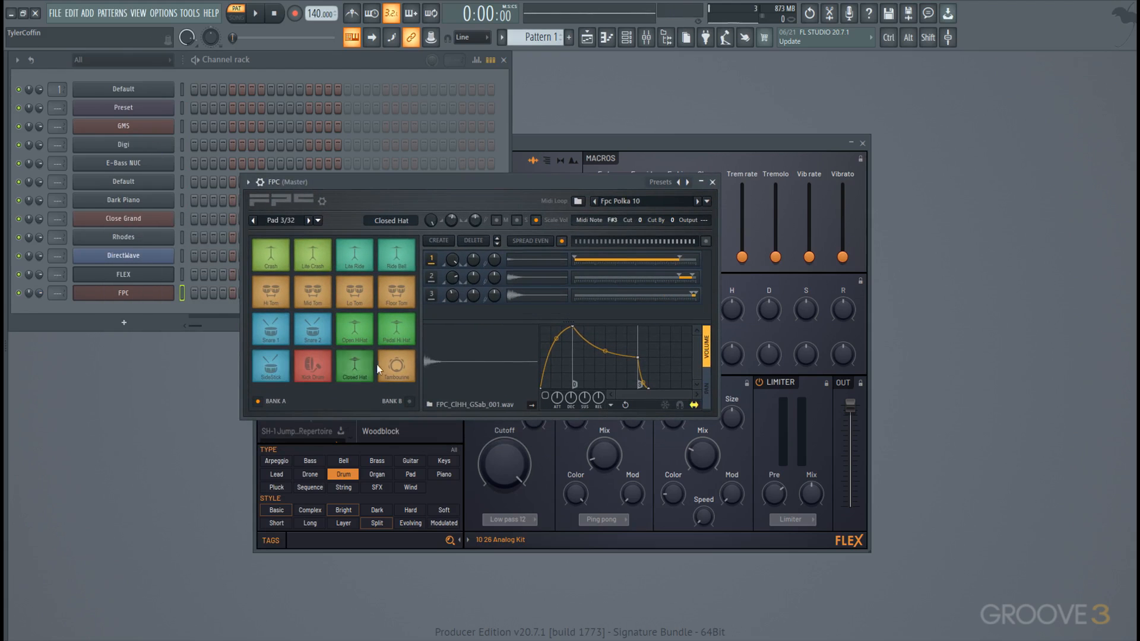
left_click(392, 367)
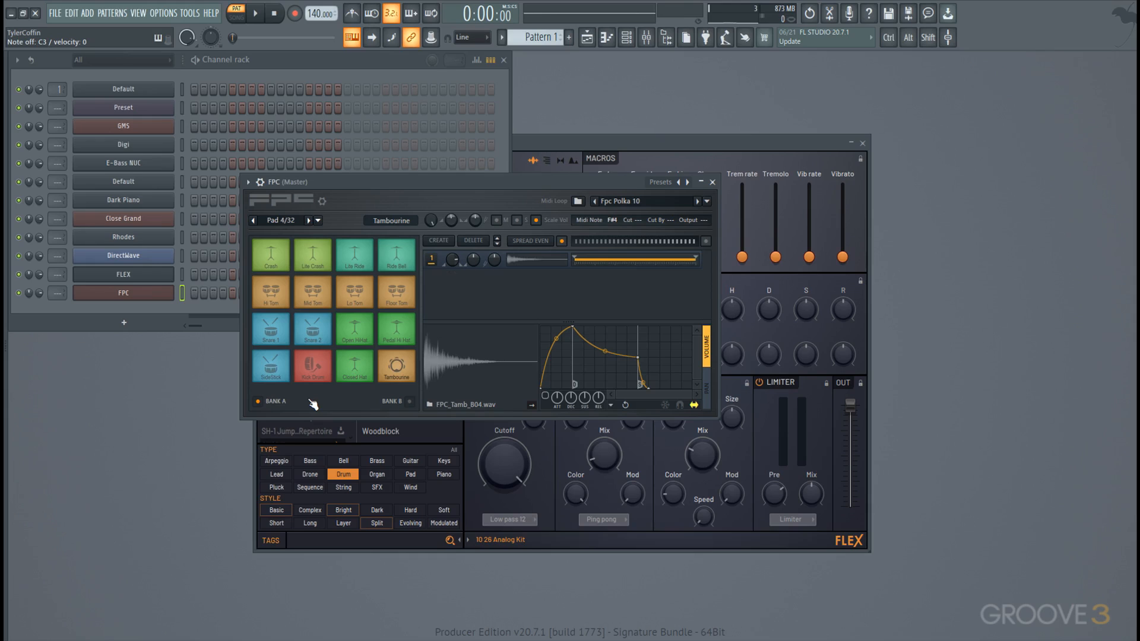
- Open the piano roll for the FPC channel and audition its SideStick and Kick Drum keys
right_click(144, 294)
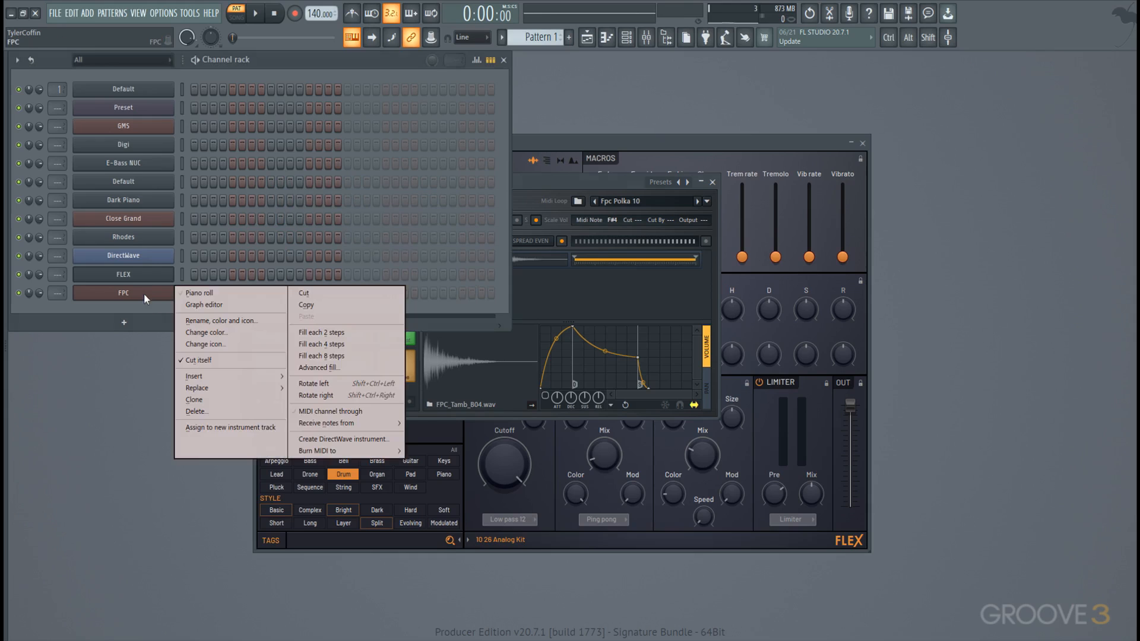
left_click(190, 294)
scroll(428, 303, "up", 3)
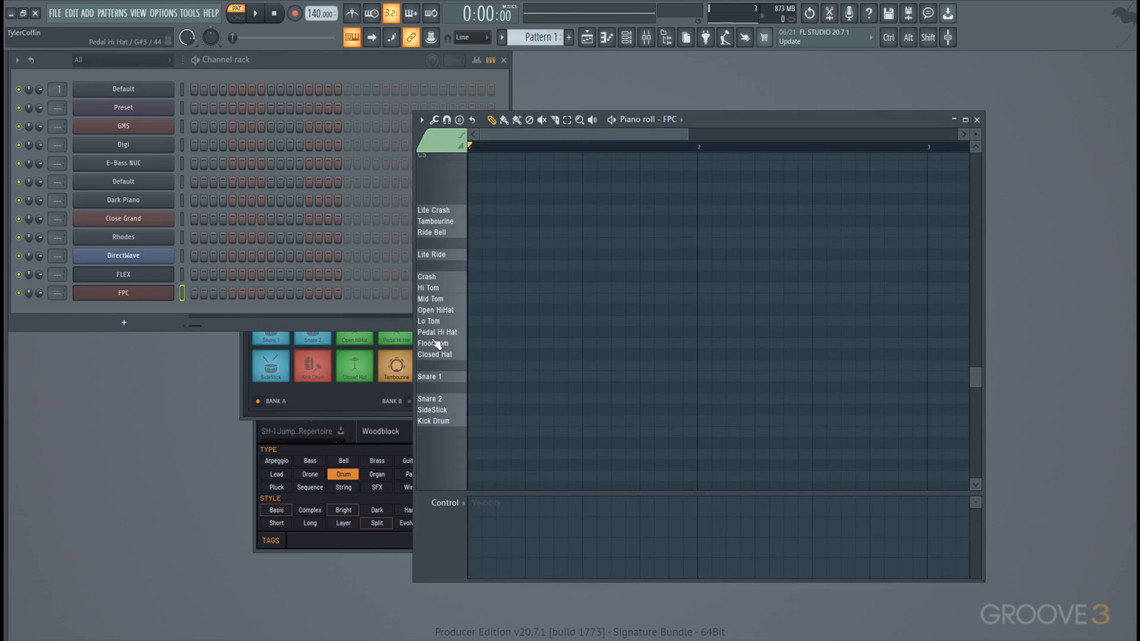
left_click(437, 413)
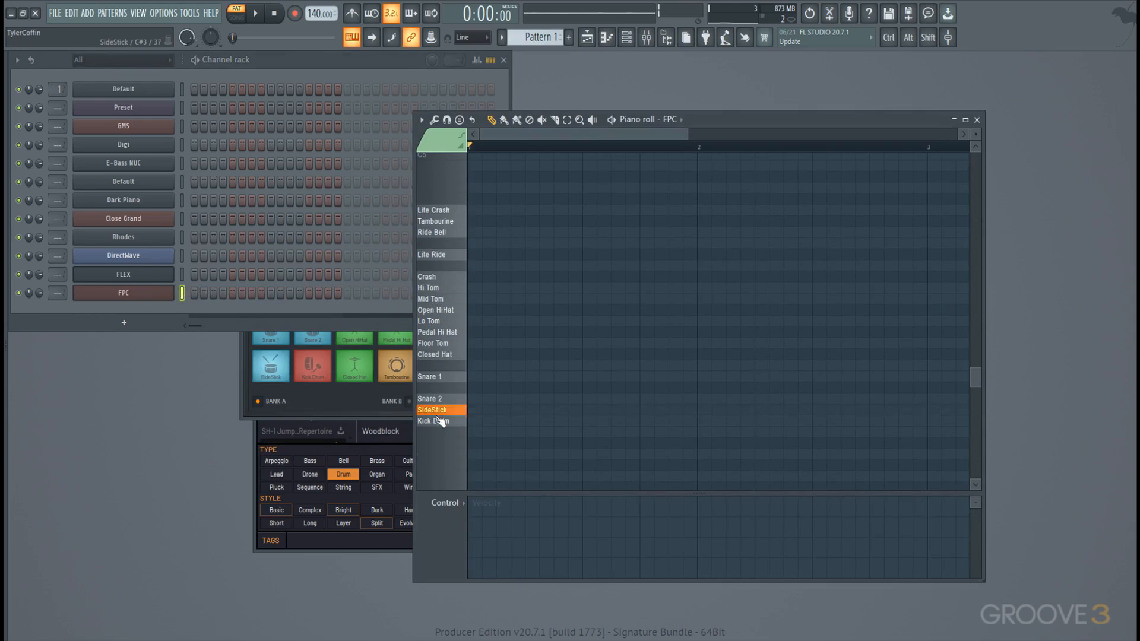
left_click(440, 423)
- Place Kick Drum notes on all four beats of the first bar
left_click(479, 422)
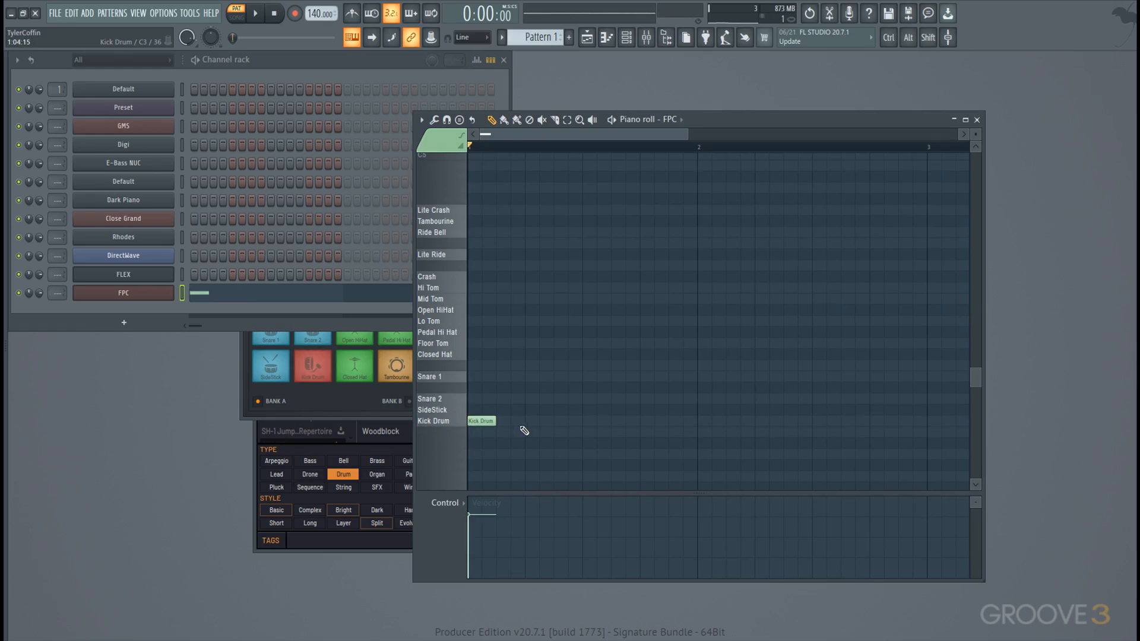
left_click(536, 422)
left_click(582, 423)
left_click(648, 421)
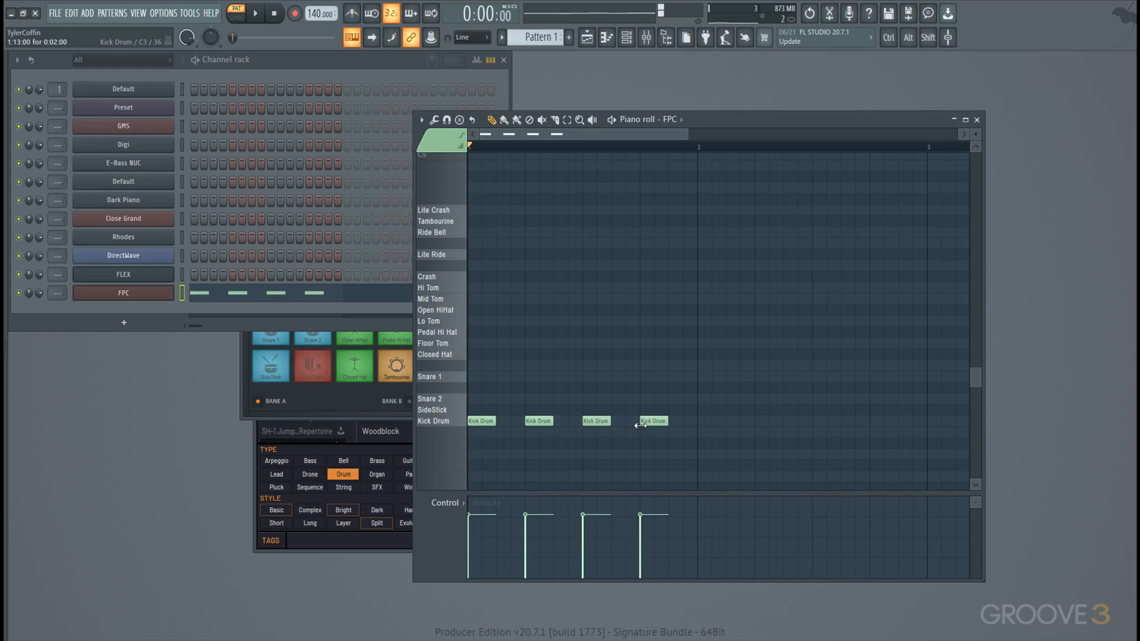
- Place Snare 2 notes on beats 2 and 4 of the first bar, and play the pattern briefly
left_click(532, 399)
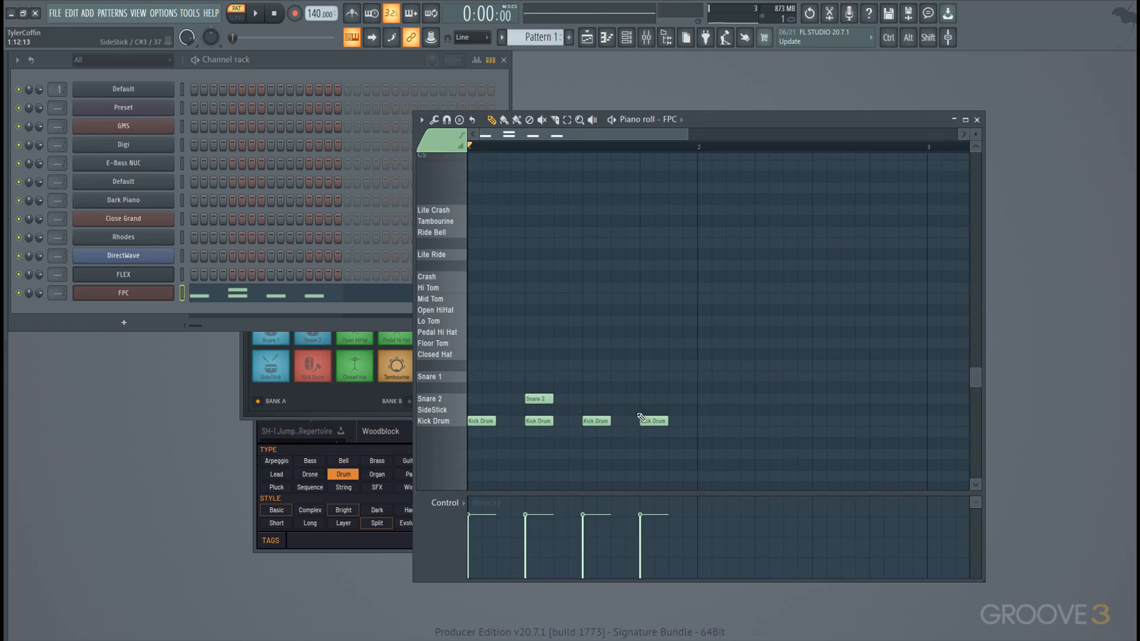
left_click(653, 399)
key("space")
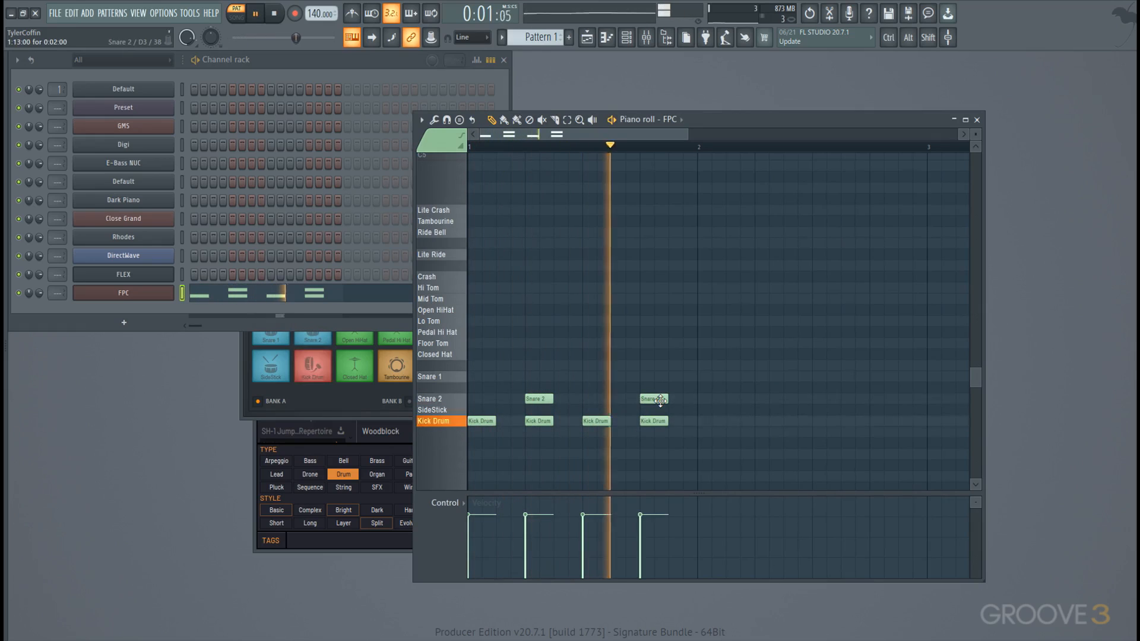
key("space")
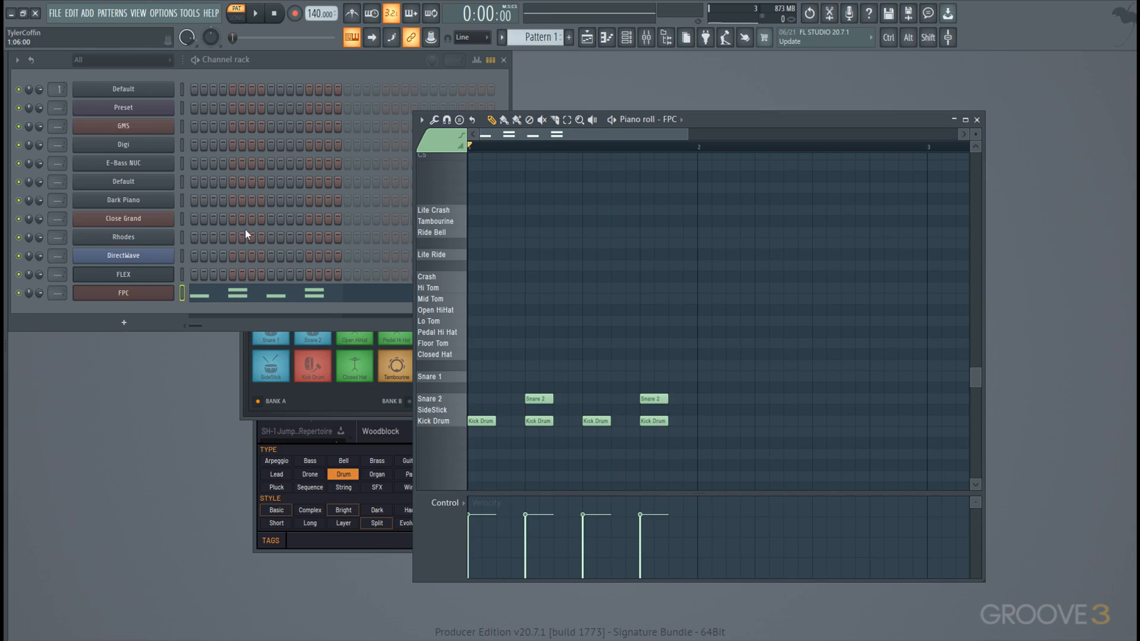